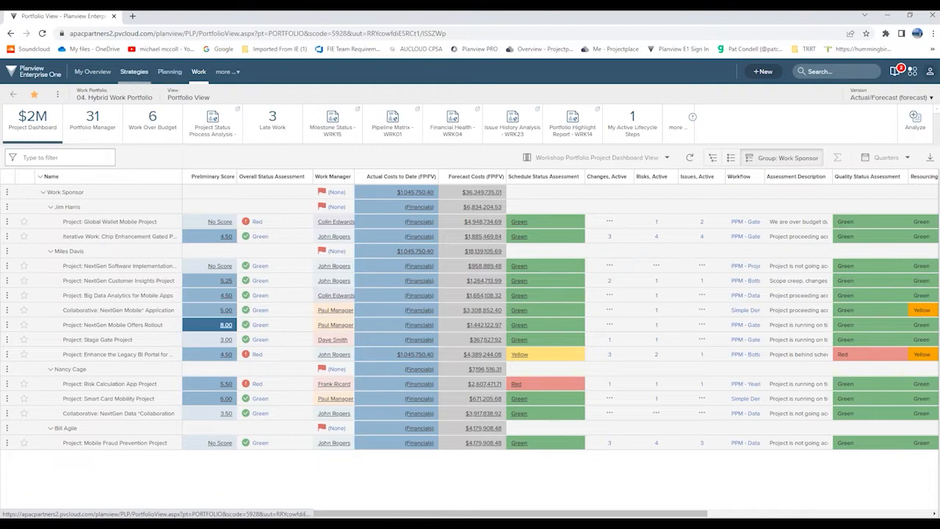
left_click(134, 72)
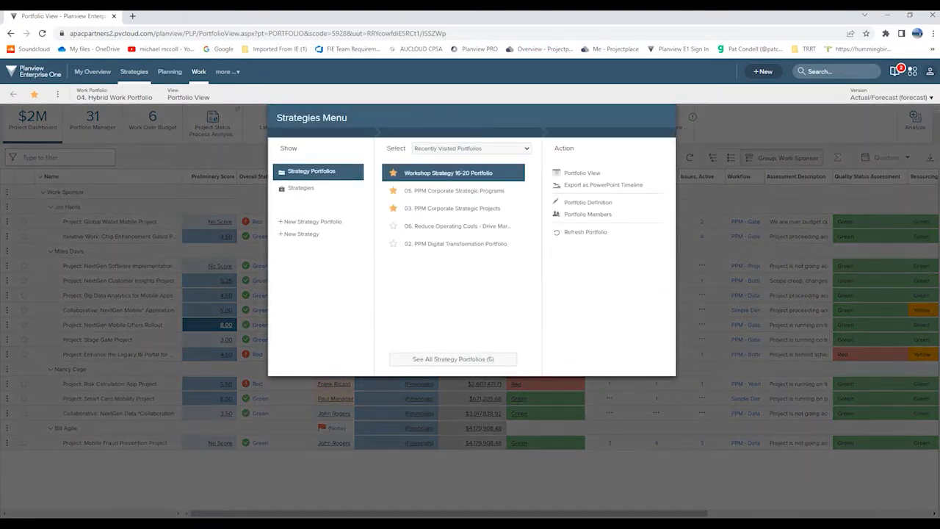
left_click(246, 136)
Step: Mark Workshop Portfolio 18 as the favorite work portfolio and open it
left_click(198, 72)
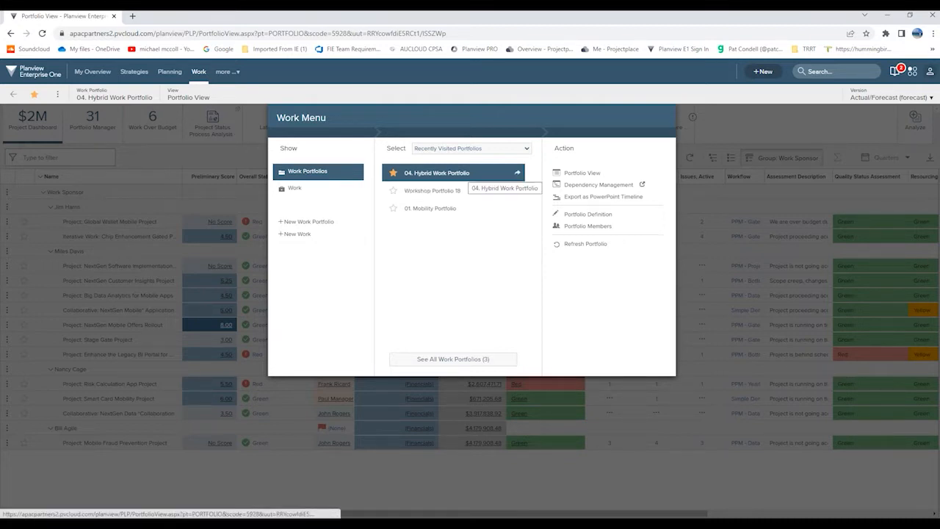
left_click(393, 191)
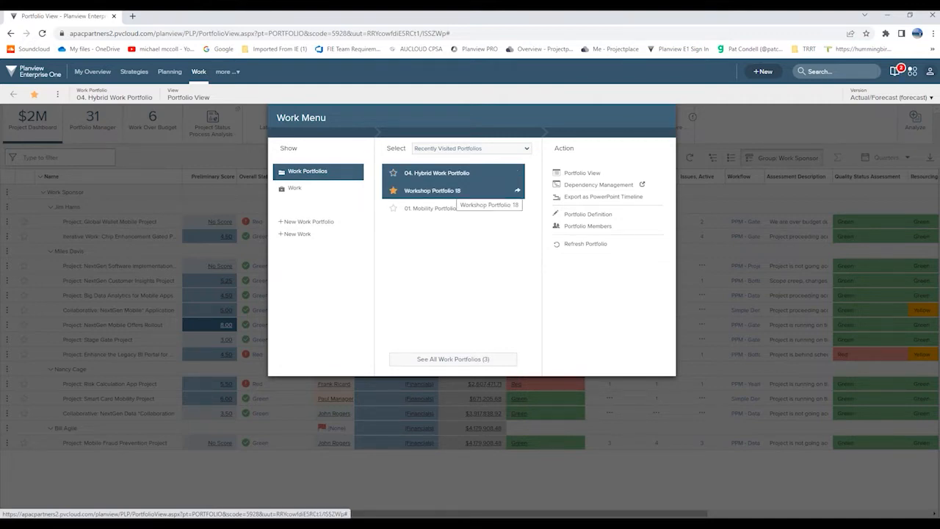
left_click(449, 190)
left_click(432, 190)
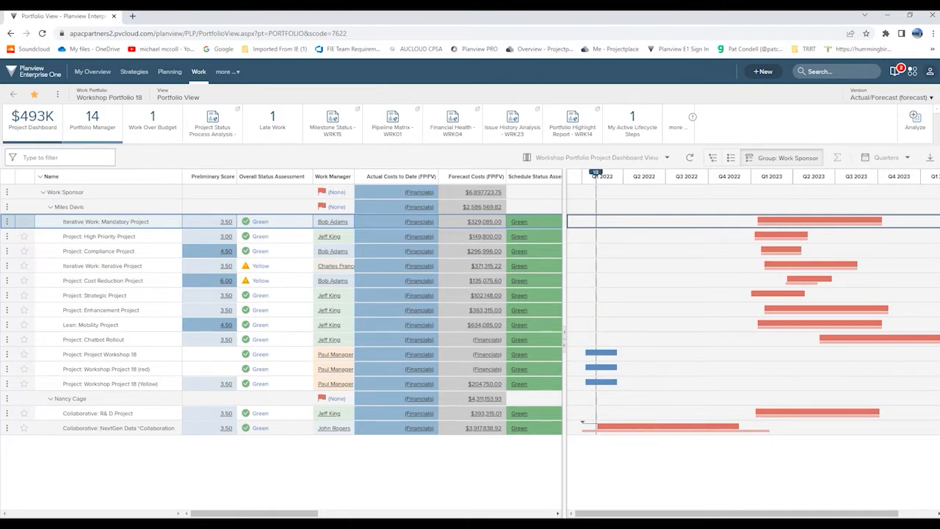
Step: Review the available and displayed ribbon tiles for the work portfolio view and leave without saving
mouse_move(50, 119)
left_click(678, 128)
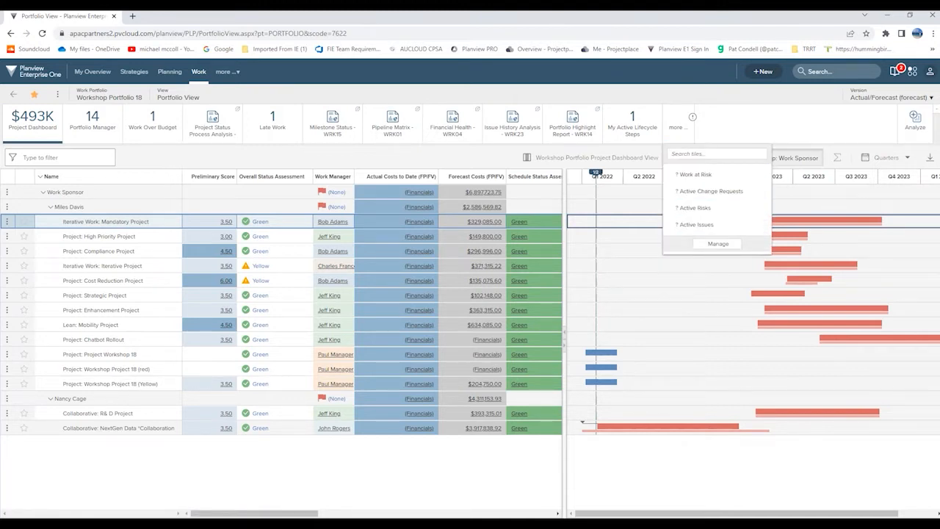
left_click(718, 244)
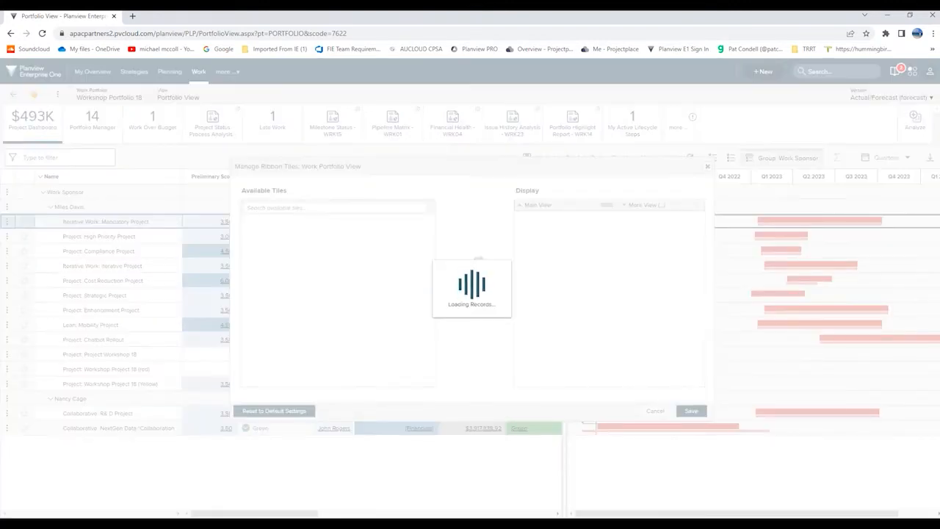
scroll(338, 301, "down", 15)
scroll(338, 302, "down", 5)
scroll(337, 225, "up", 20)
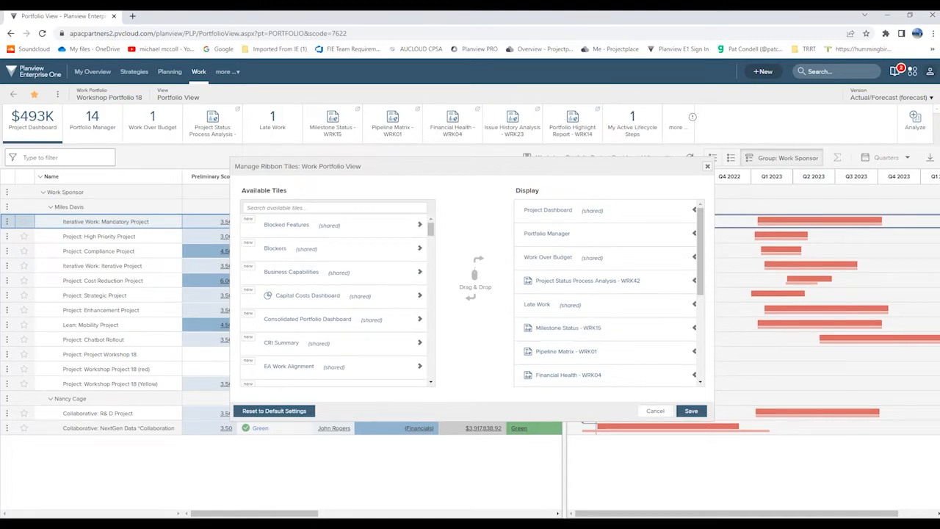
left_click(655, 411)
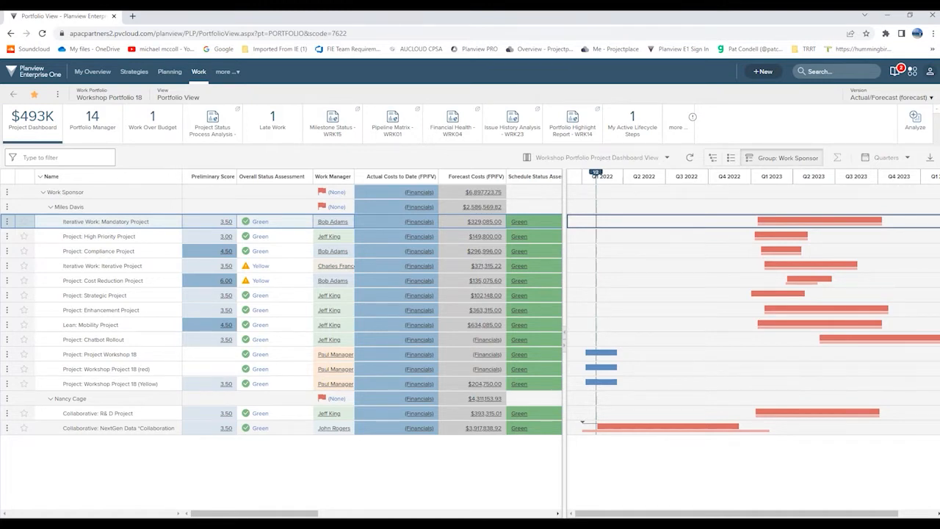
Step: Show the Workshop Portfolio Project Timeline (Gantt) column set, followed by the Workshop Portfolio Project Manager View
left_click(596, 157)
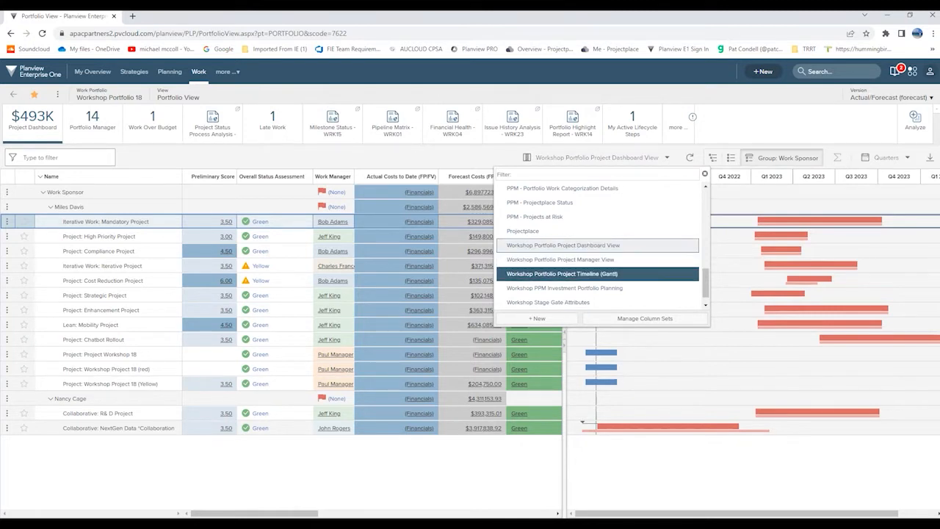
left_click(562, 273)
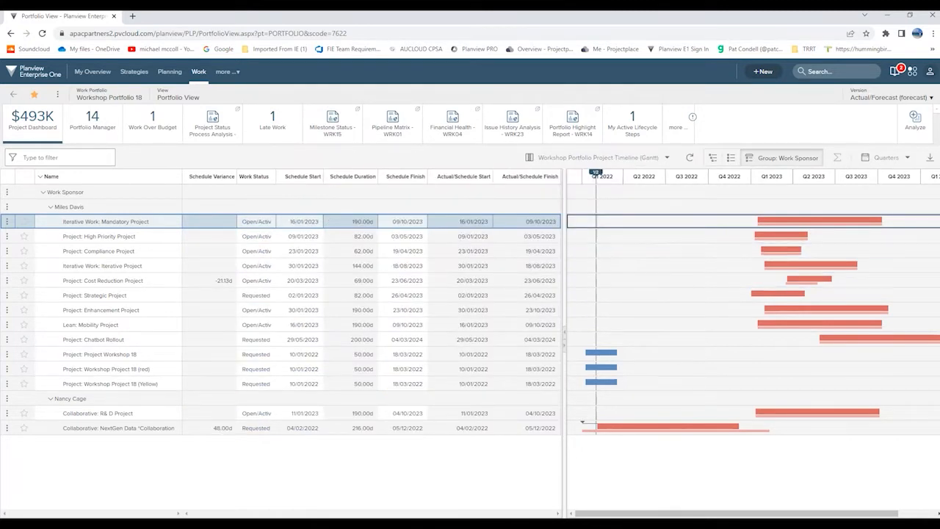
left_click(598, 157)
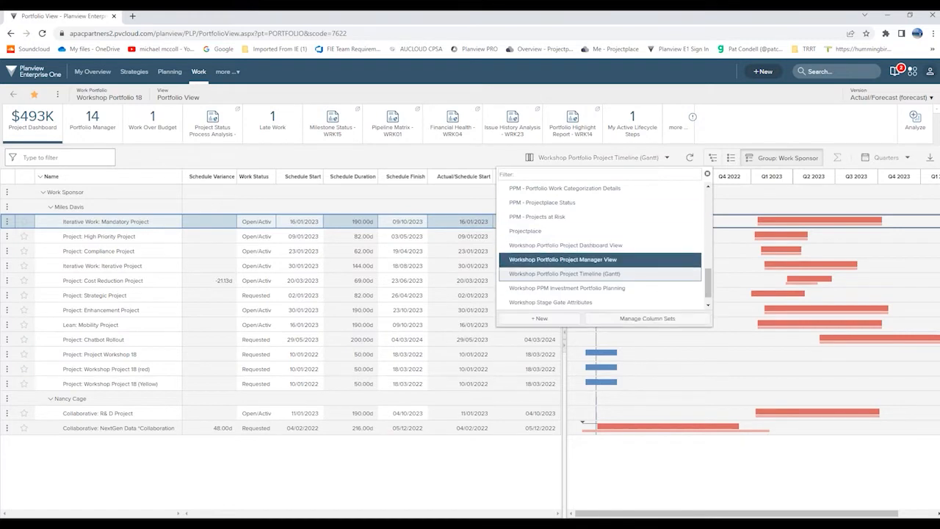
left_click(563, 260)
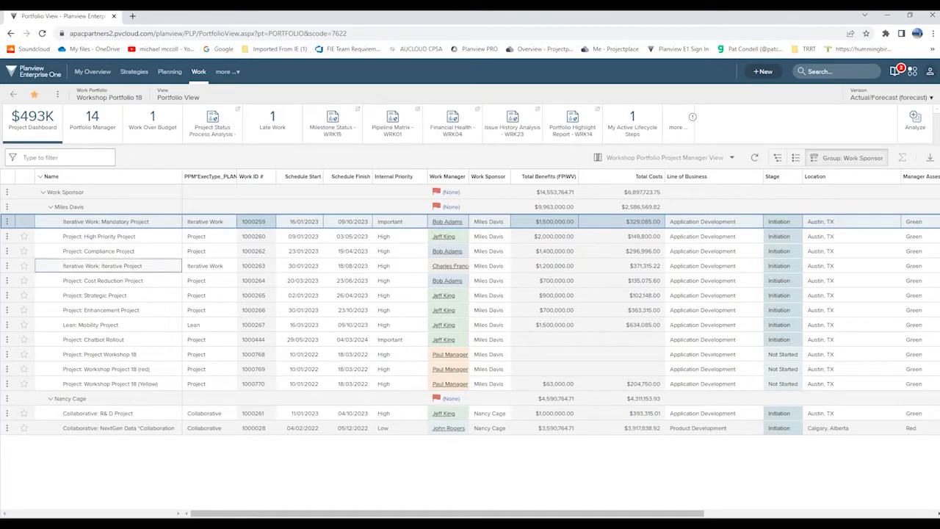
Step: Collapse both work sponsor groups in the project list and expand them again
left_click(51, 208)
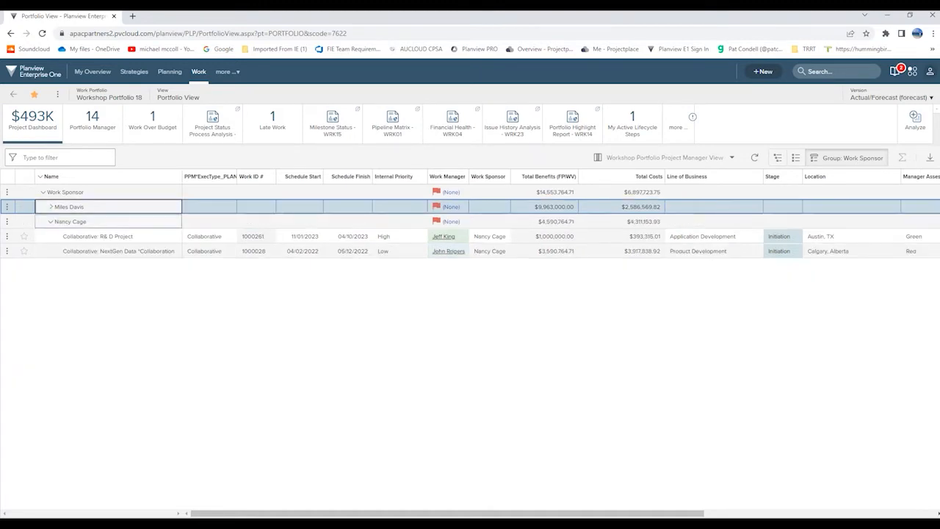
left_click(50, 222)
left_click(51, 222)
left_click(51, 208)
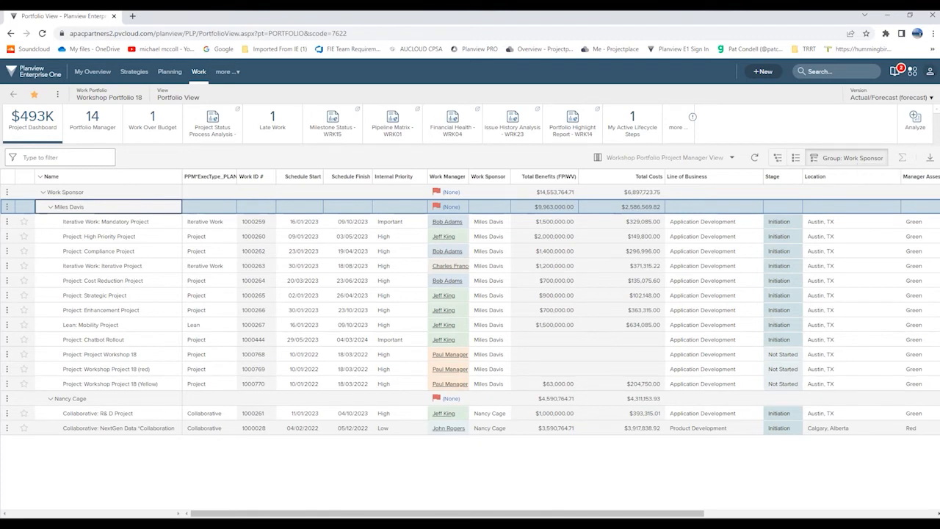
Step: View the projects grouped by Work Status and return the grouping to Work Sponsor
left_click(847, 157)
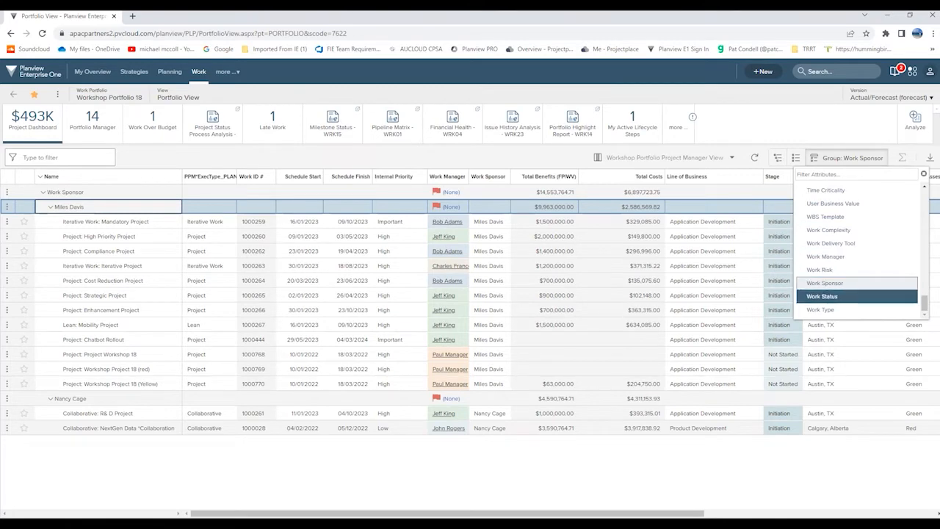
left_click(822, 296)
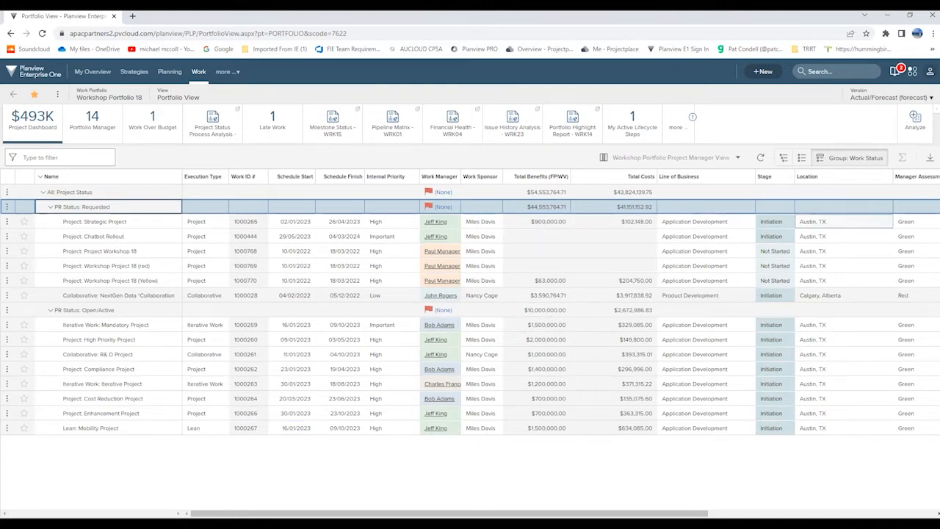
left_click(855, 157)
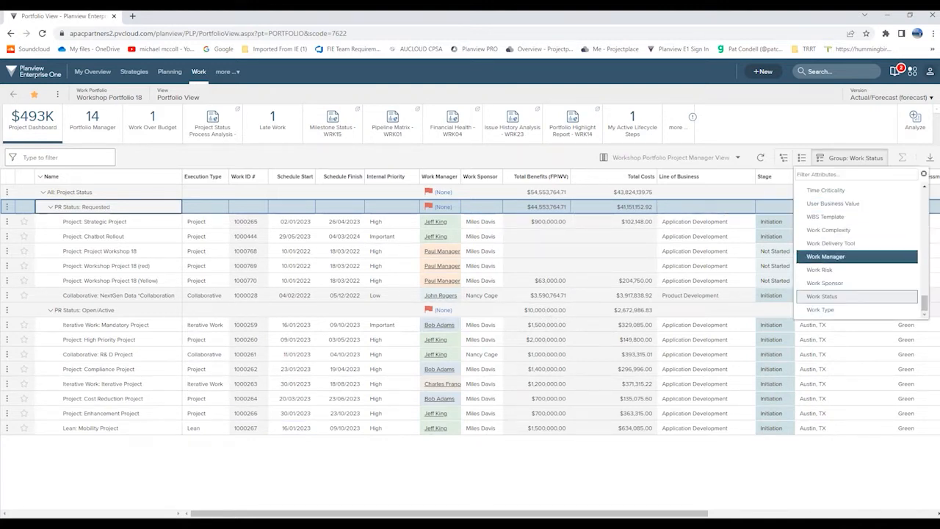
left_click(856, 284)
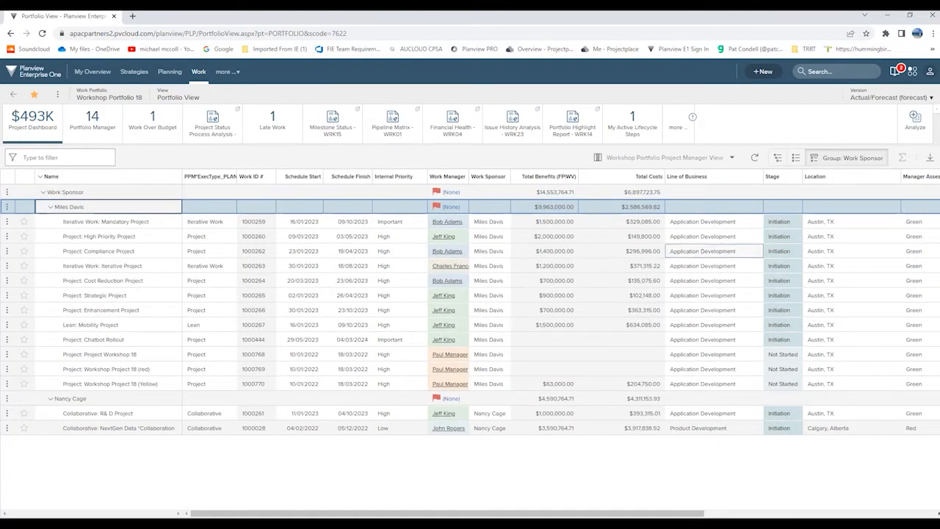
Step: Group the projects by Work Manager to compare them, and restore the Work Sponsor grouping
left_click(852, 157)
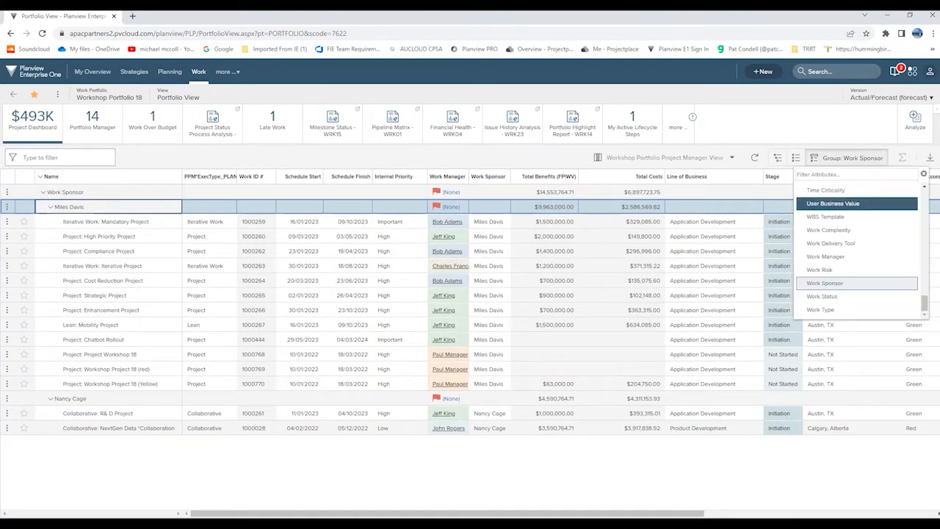
left_click(826, 256)
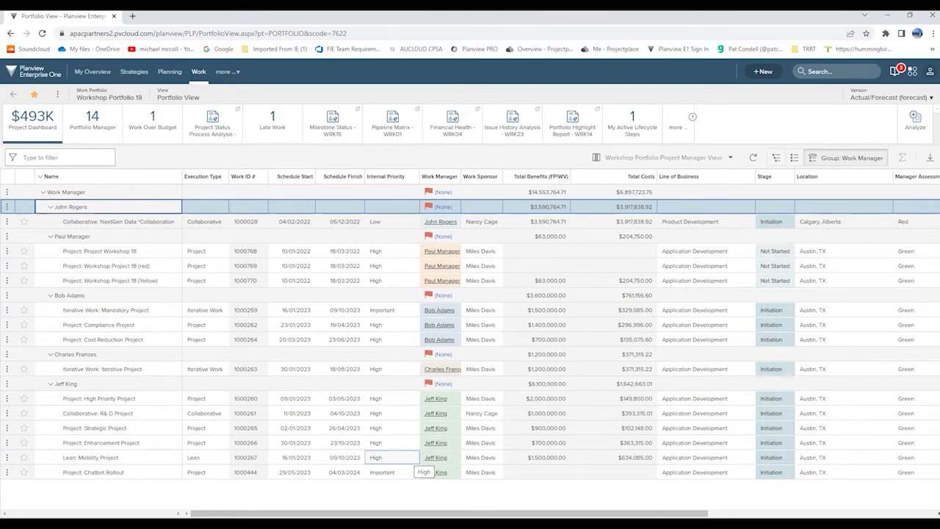
left_click(812, 157)
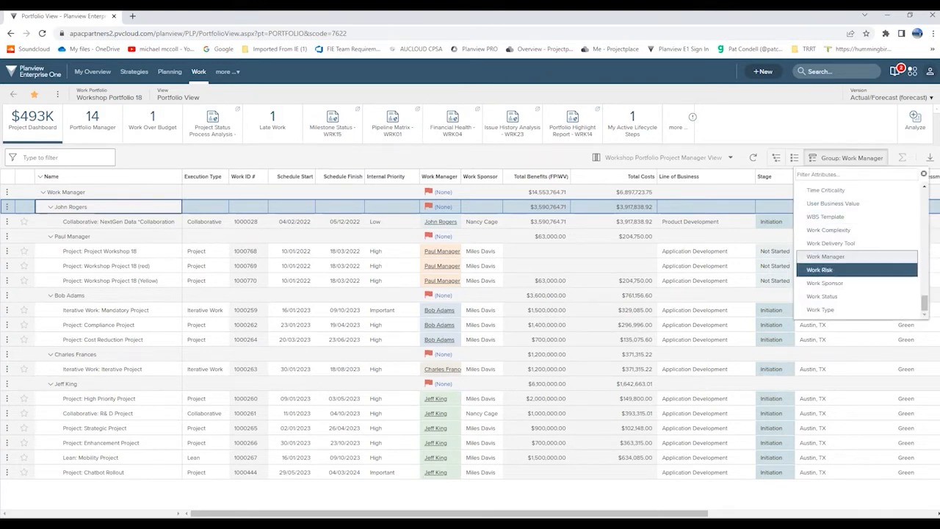
left_click(825, 282)
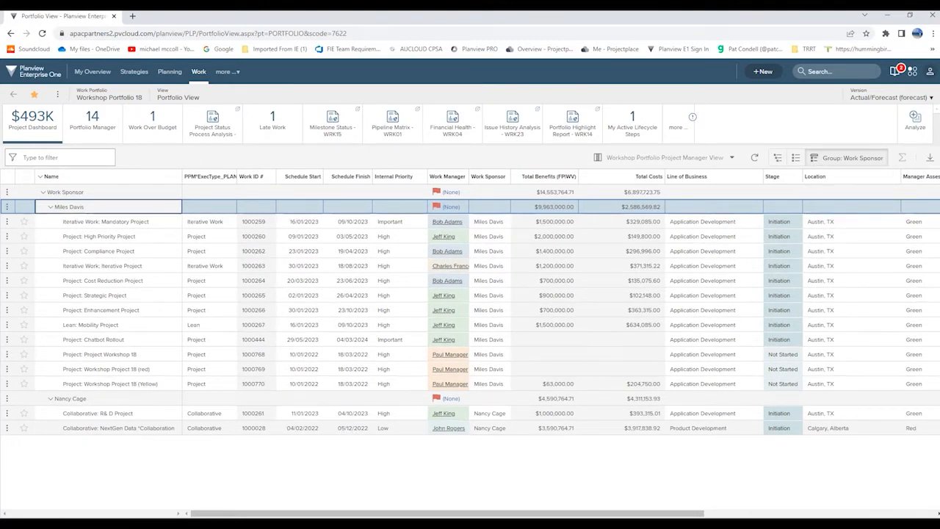
Step: Switch the column set to Workshop Portfolio Project Dashboard View and check the available export formats without exporting
left_click(665, 157)
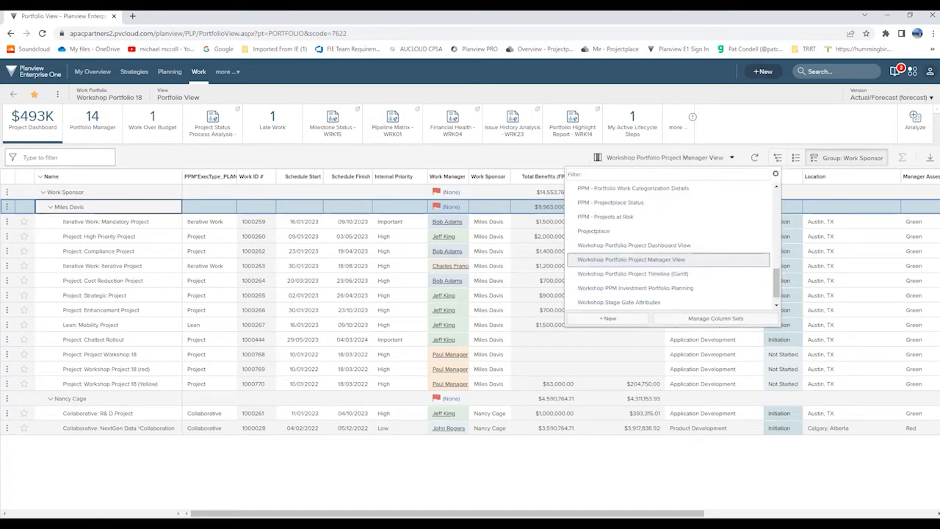
left_click(633, 244)
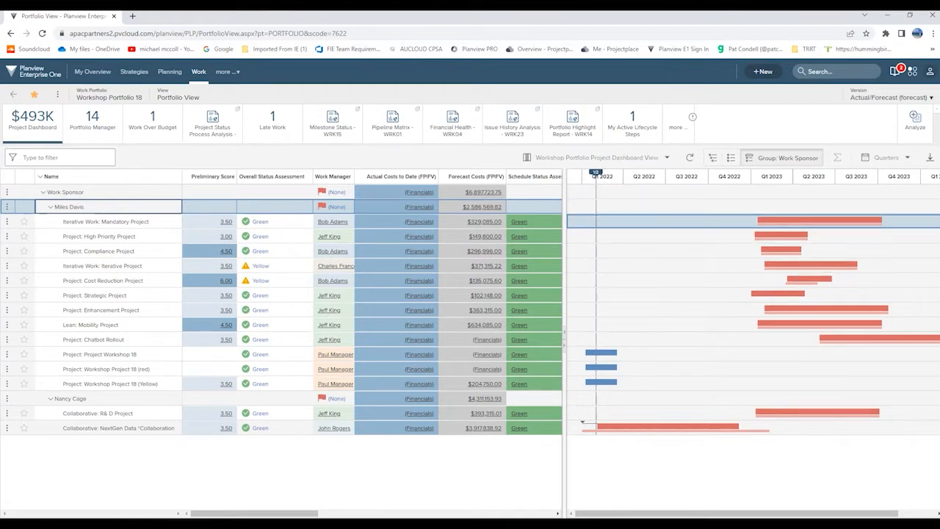
left_click(930, 157)
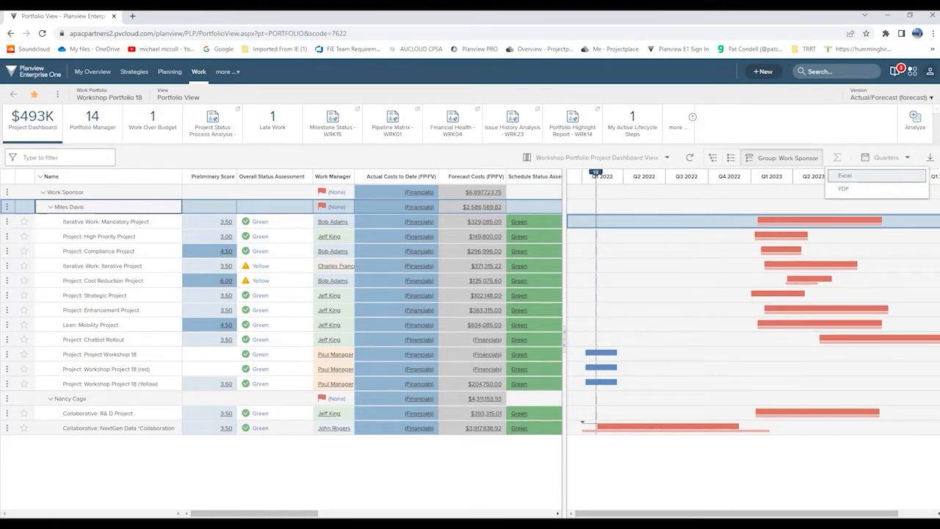
left_click(447, 464)
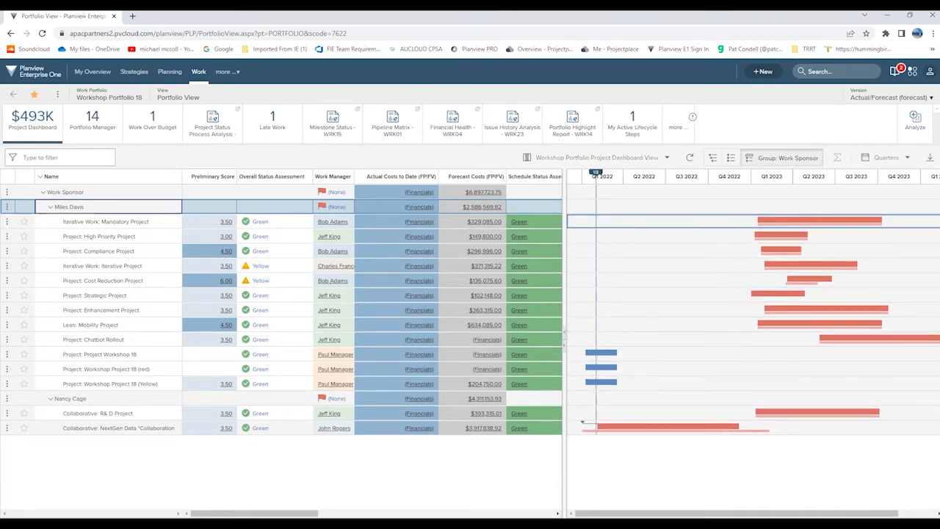
Step: View the Gantt timeline in months and in years, and set its scale back to quarters
mouse_move(808, 221)
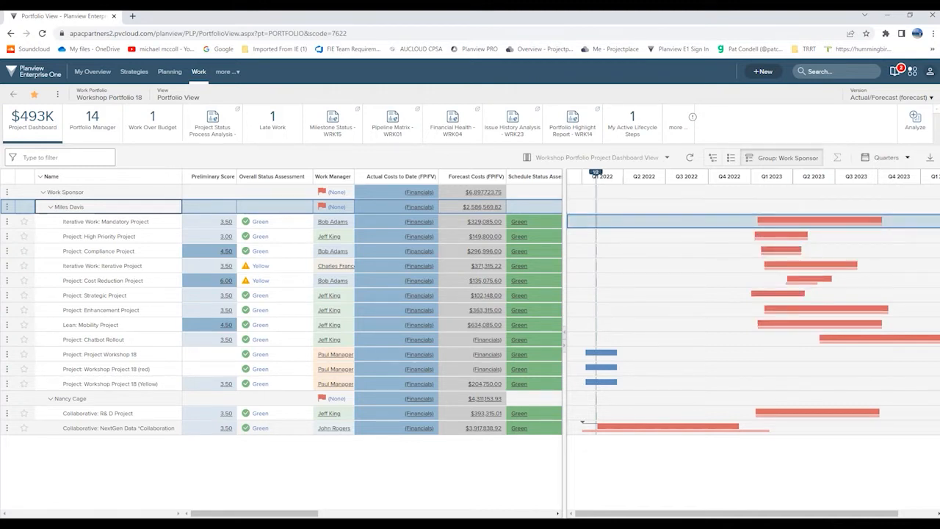
left_click(887, 158)
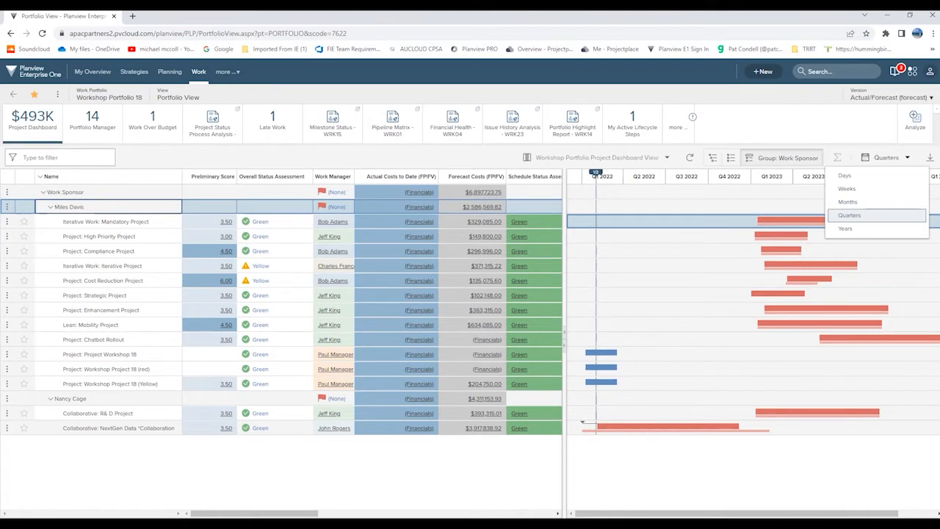
left_click(848, 202)
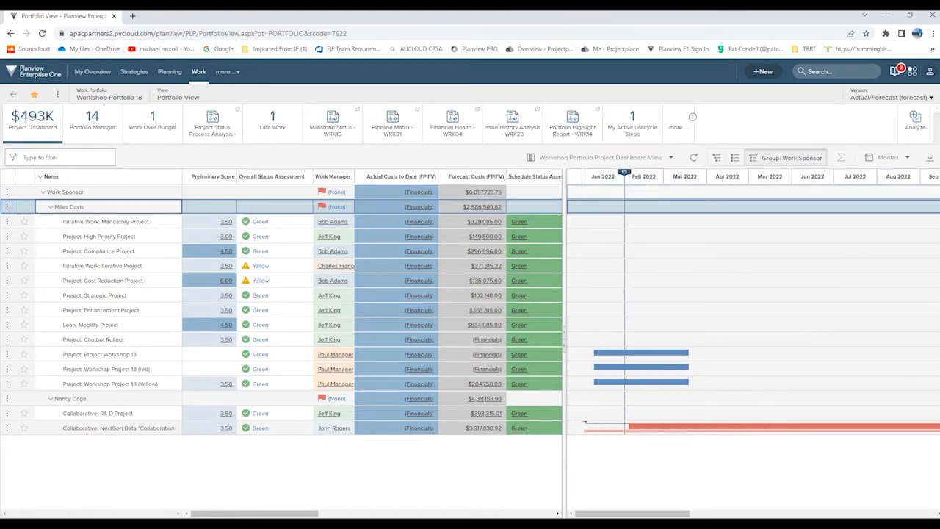
left_click(887, 157)
left_click(848, 229)
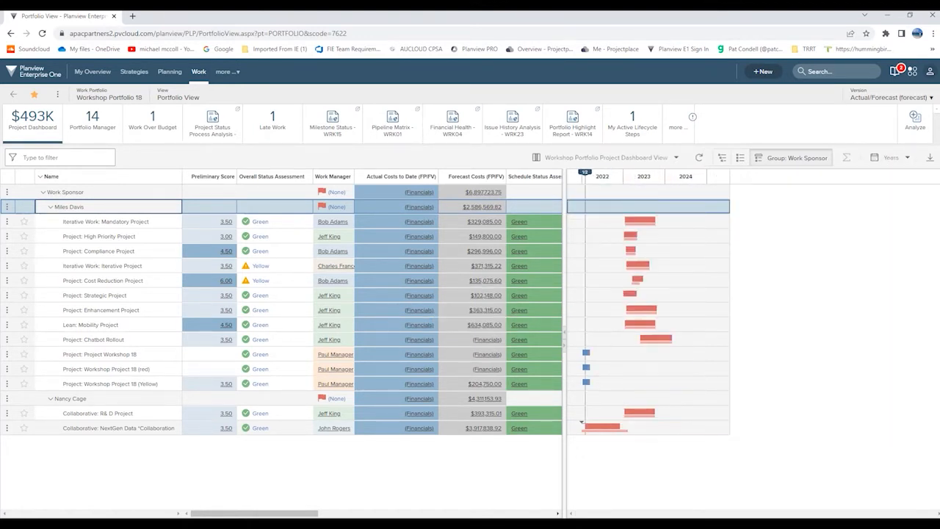
left_click(888, 158)
left_click(848, 215)
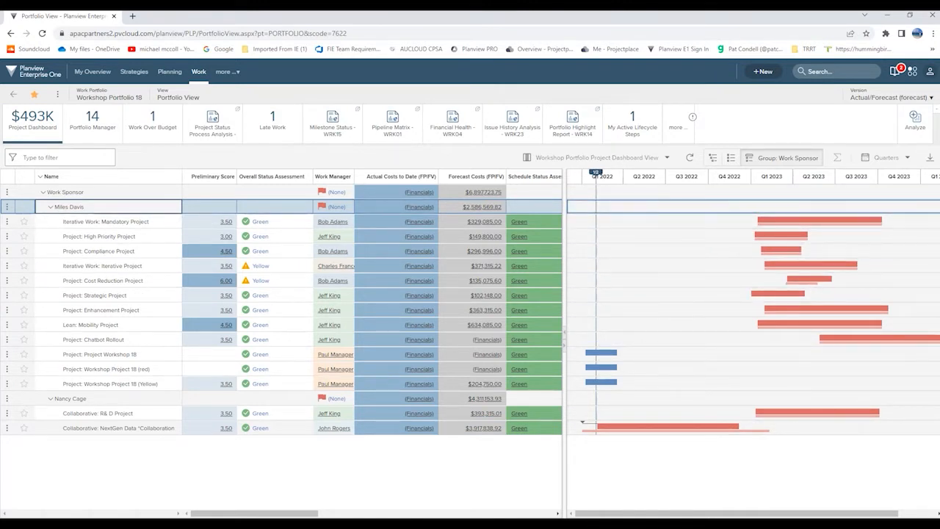
Step: Search the system for "user", clear the term, and search for "mobile" instead
left_click(822, 71)
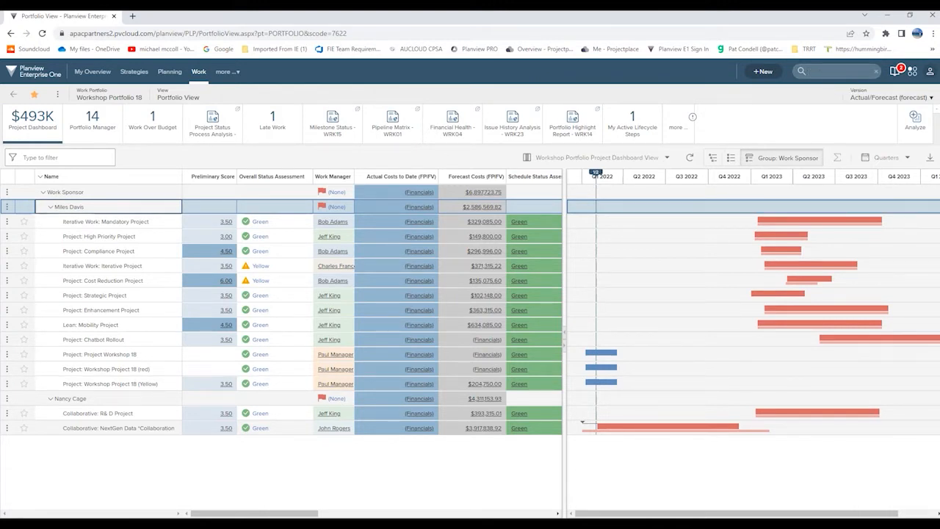
type("user")
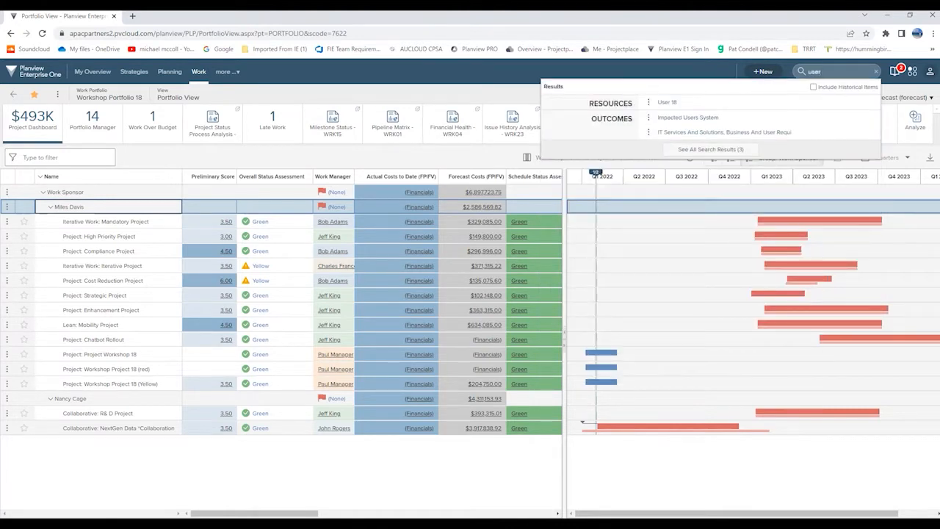
key("BackSpace")
key("BackSpace")
key("BackSpace")
key("BackSpace")
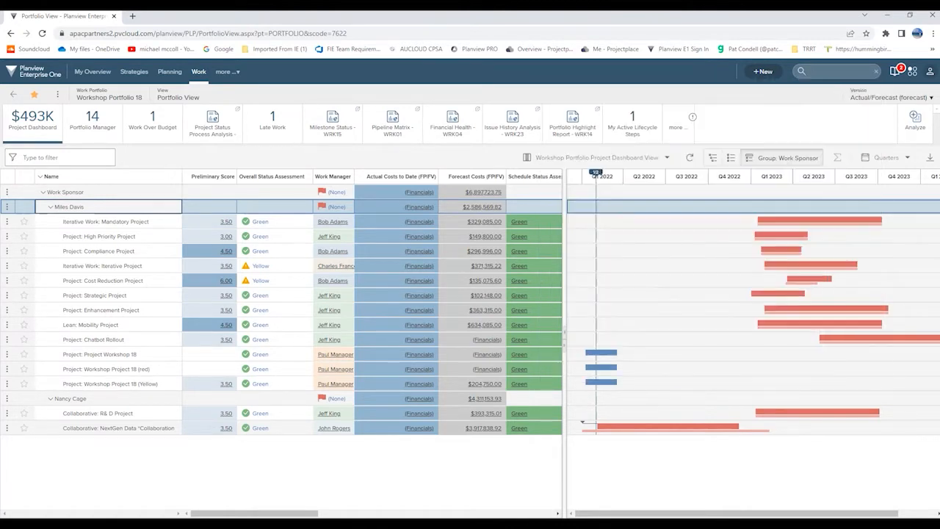
type("mobile")
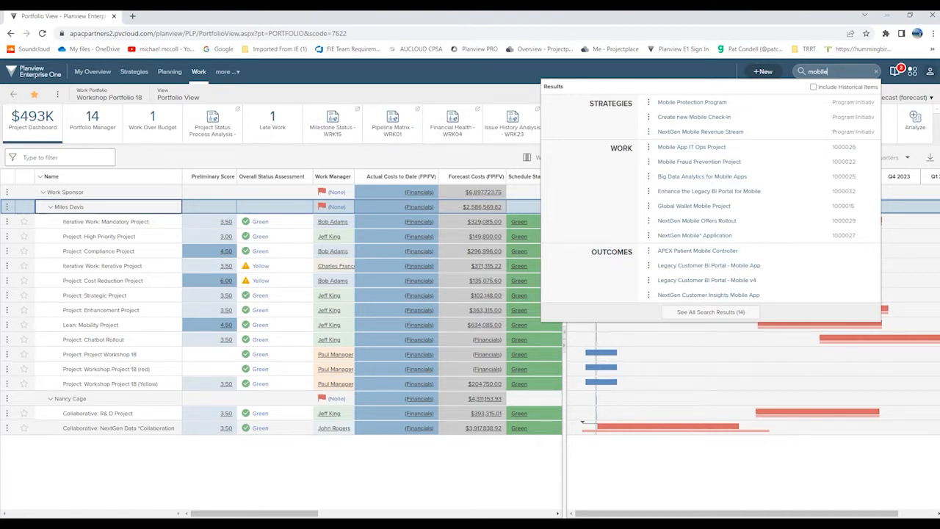
Step: Reopen the global search results for "mobile" and dismiss them
key("Return")
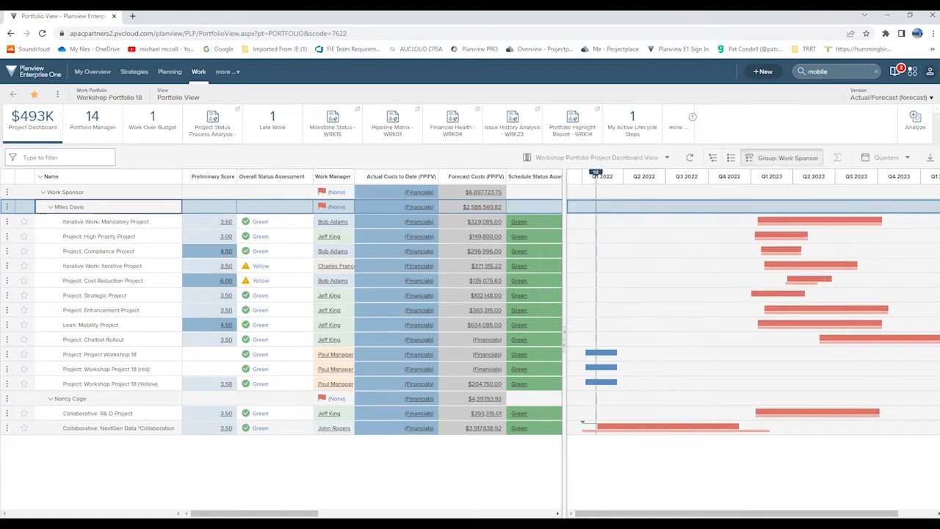
left_click(876, 72)
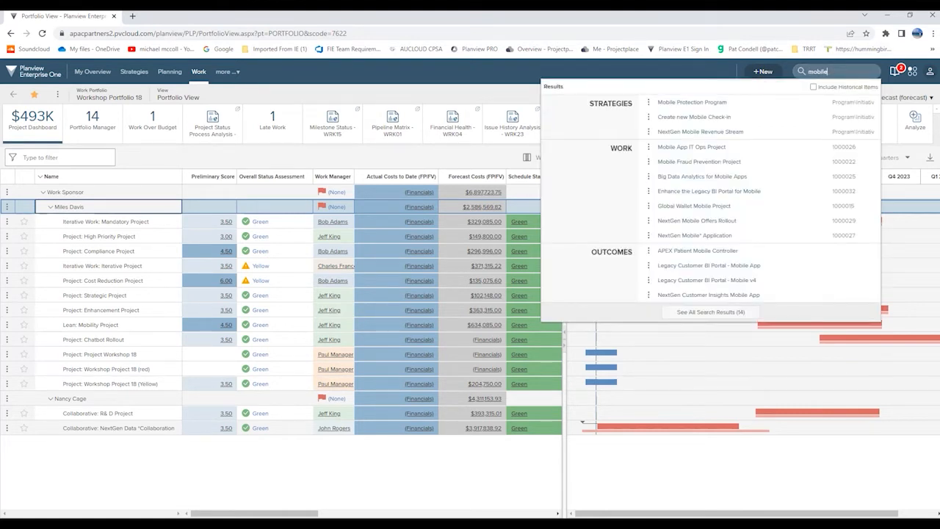
left_click(331, 157)
Step: Filter the portfolio's project list by "cost", and clear the filter
left_click(60, 157)
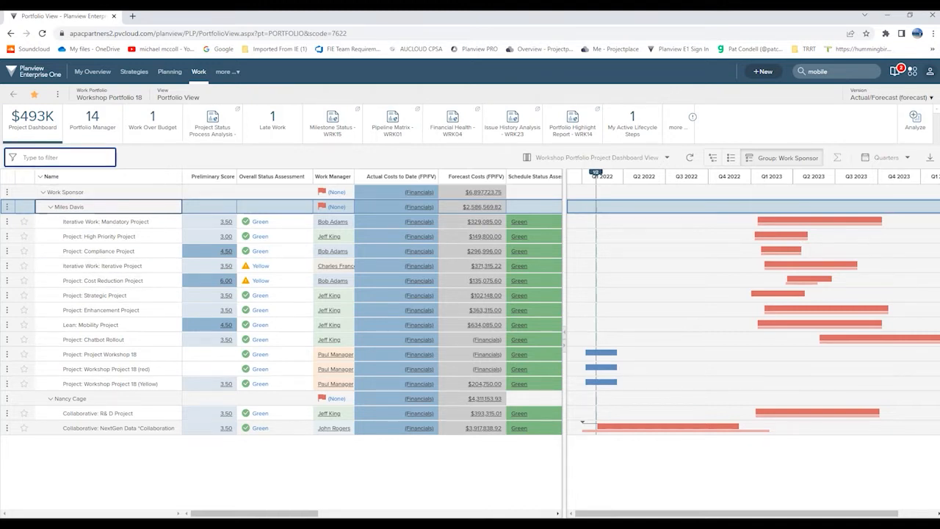
type("cost")
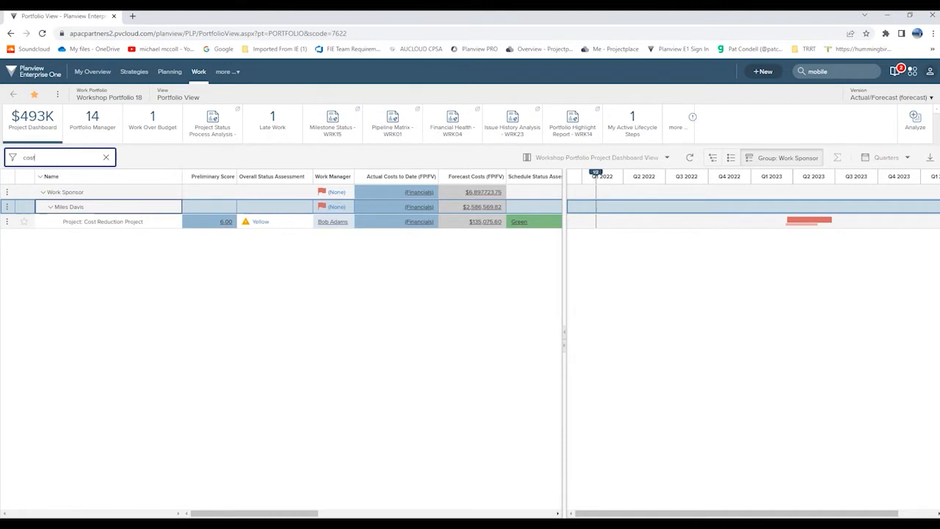
key("BackSpace")
key("BackSpace")
key("BackSpace")
key("BackSpace")
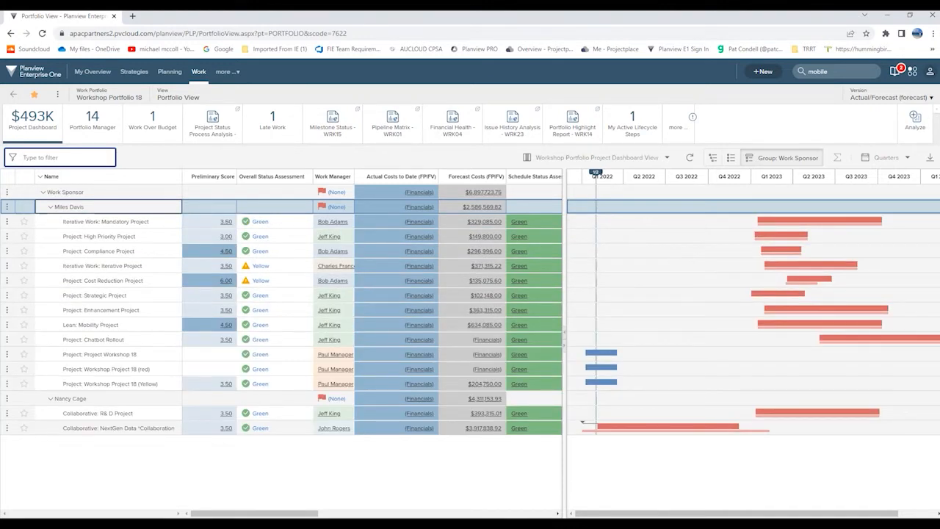
Step: Filter the project list by "18" to isolate the workshop projects, and clear the filter
type("18")
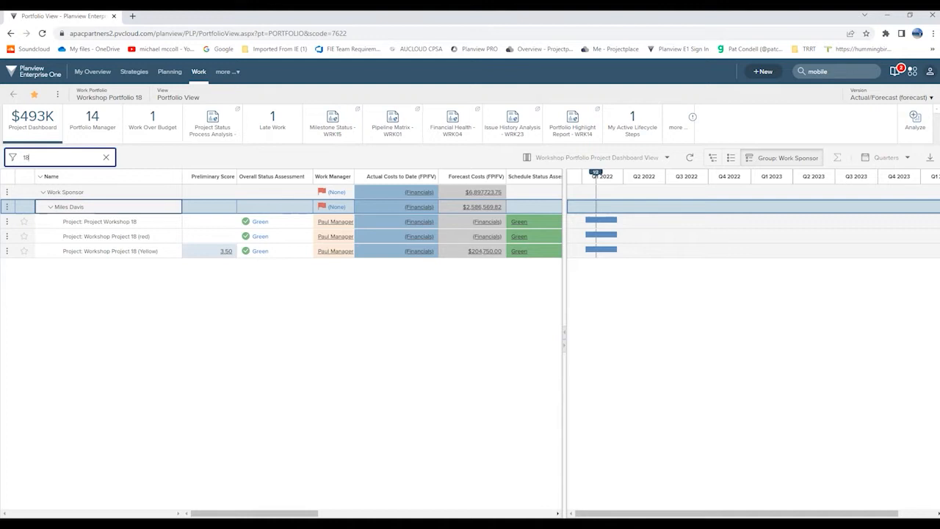
key("BackSpace")
key("BackSpace")
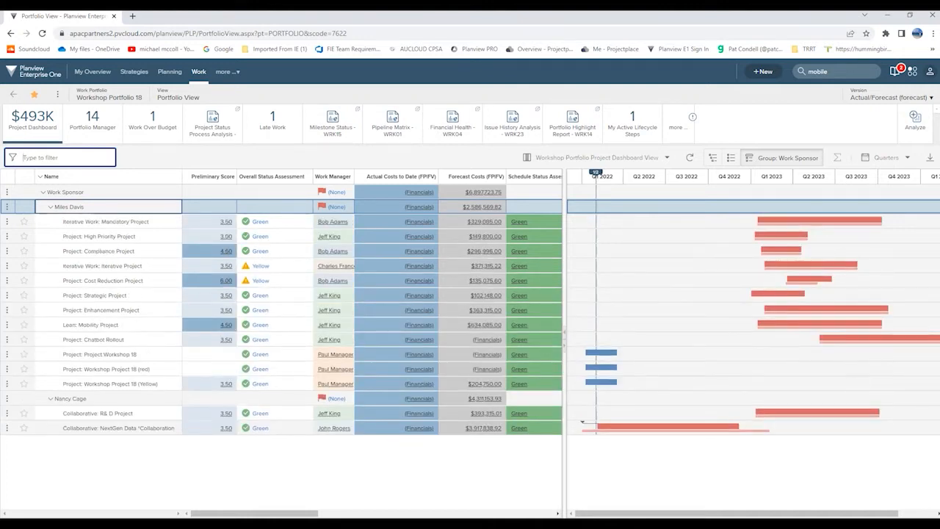
Step: Clear the term "mobile" from the global search
left_click(833, 72)
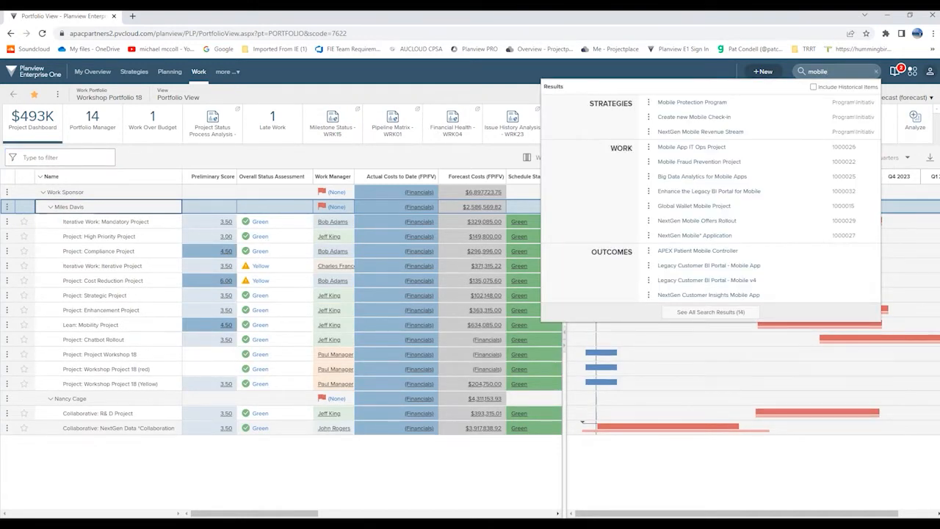
key("BackSpace")
key("BackSpace")
key("BackSpace")
key("BackSpace")
key("BackSpace")
key("BackSpace")
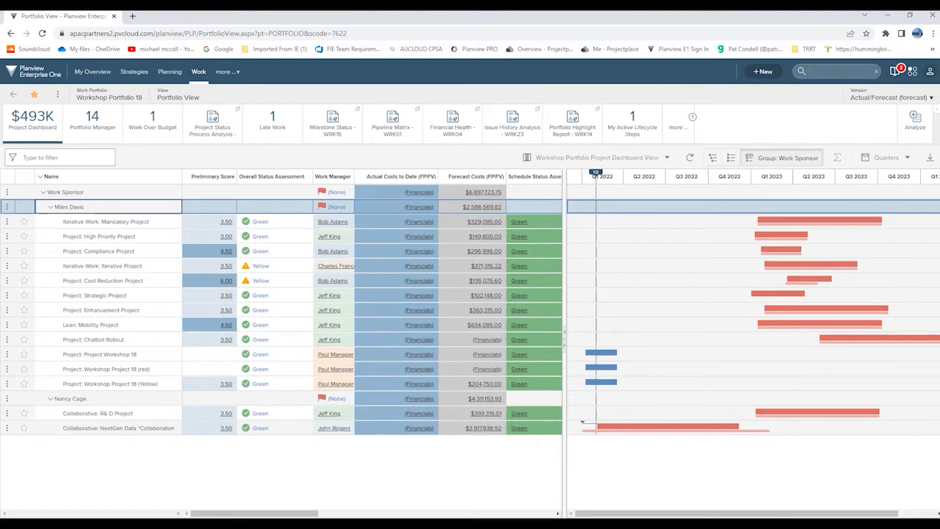
Step: Open the Planview Customer Success Center from the product switcher, and return to the portfolio view
left_click(912, 72)
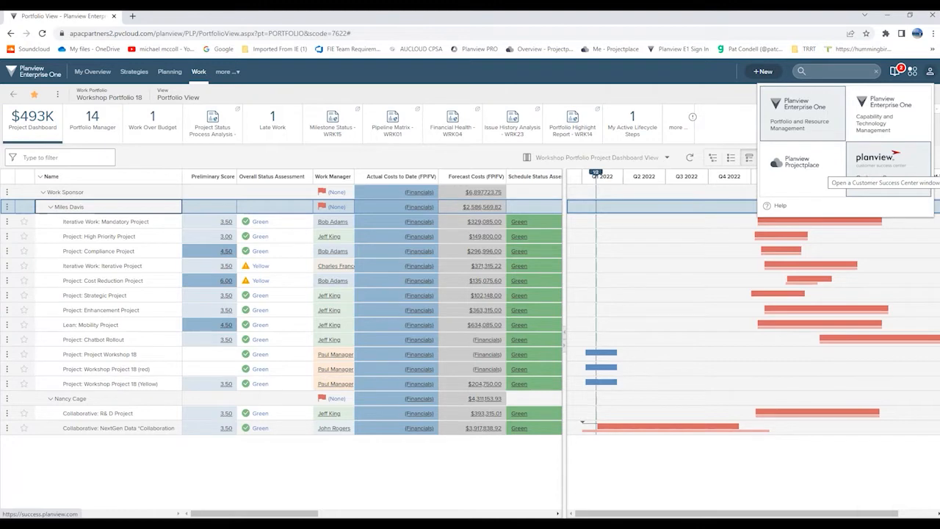
left_click(876, 163)
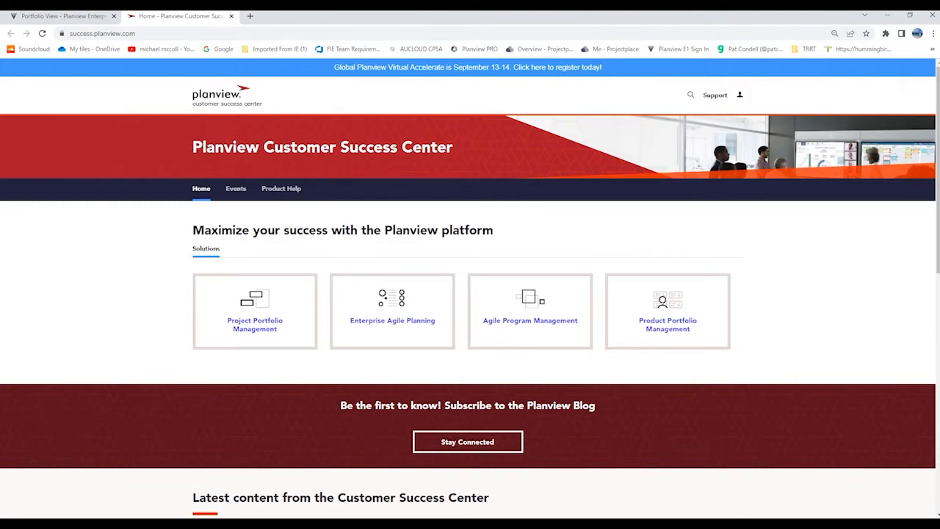
left_click(63, 17)
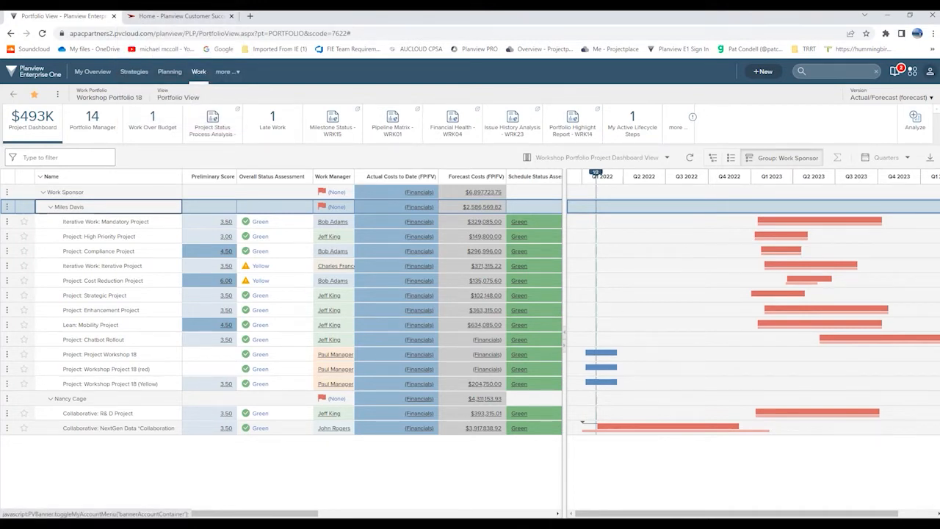
Step: View the general account preferences, and close them without making changes
left_click(929, 71)
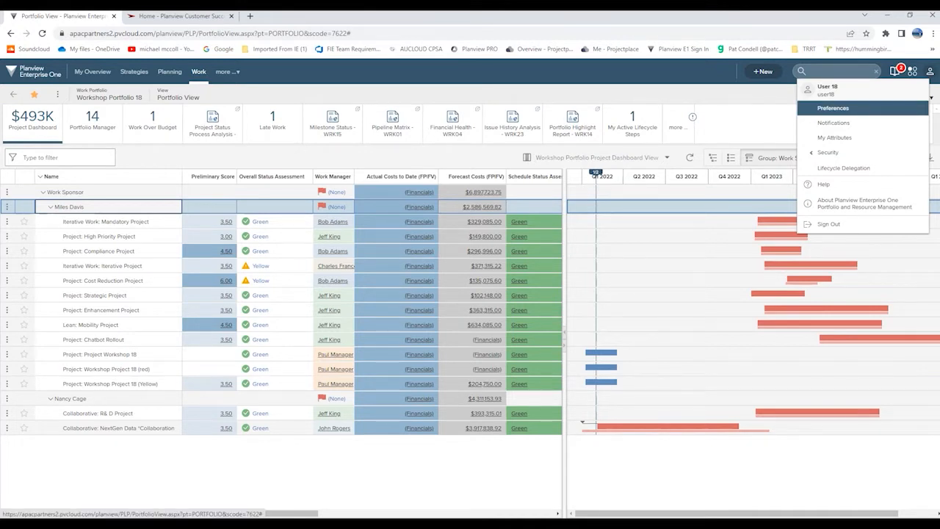
left_click(833, 108)
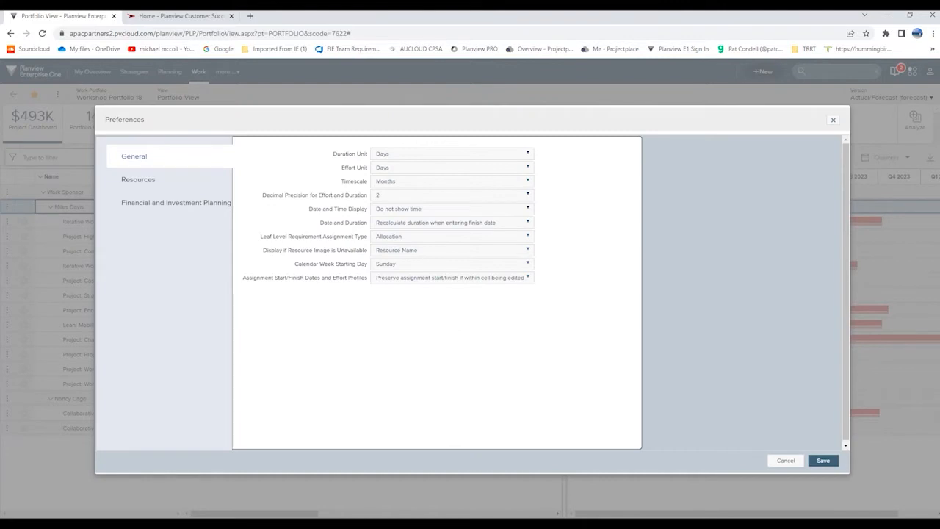
left_click(833, 120)
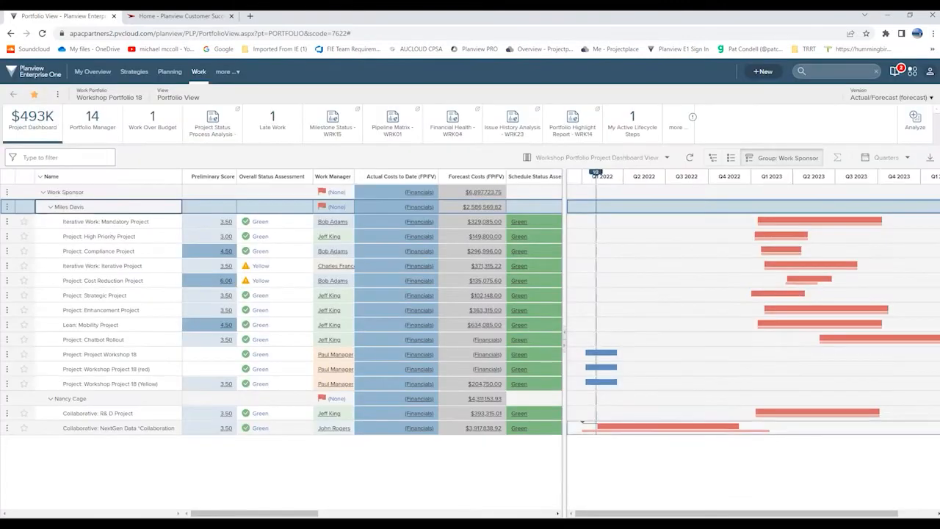
Step: View the notification settings and the remaining account options, and return to the portfolio view
left_click(930, 71)
left_click(833, 123)
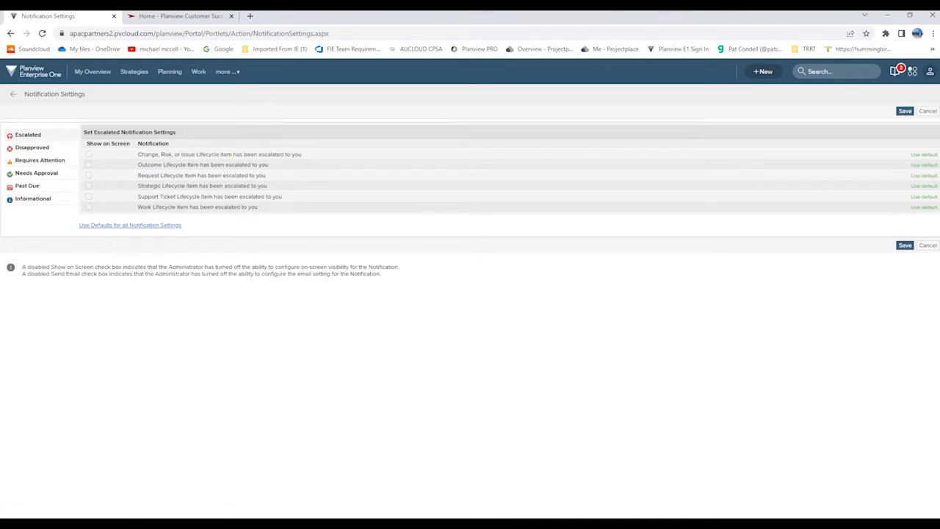
left_click(930, 71)
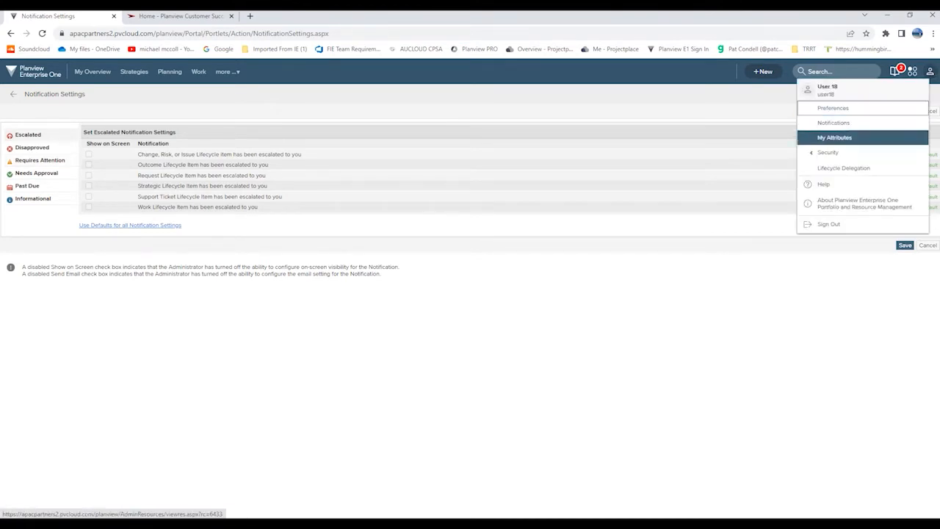
mouse_move(828, 152)
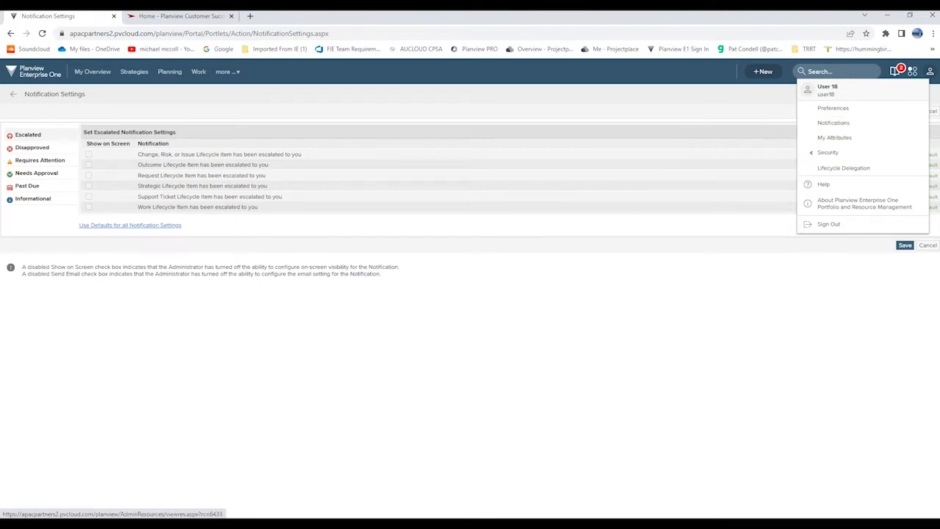
key("alt+Left")
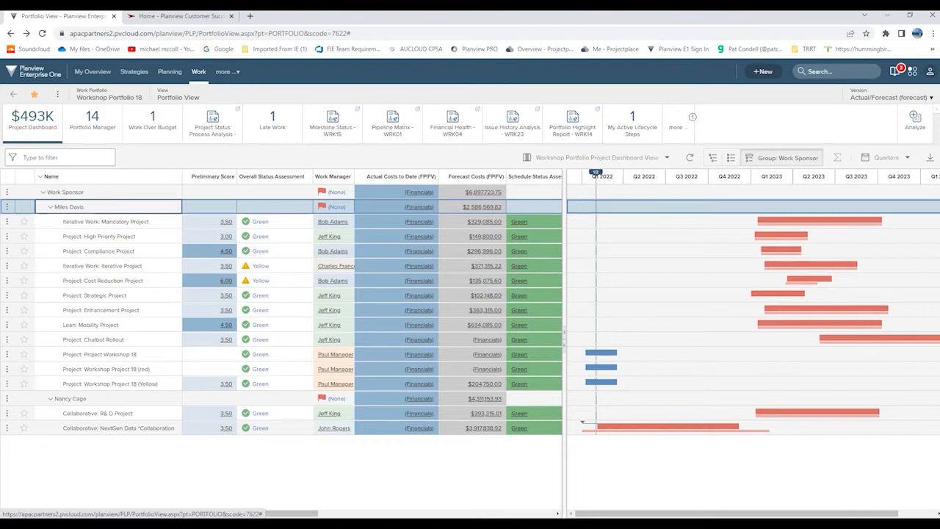
Step: Export all Workshop Portfolio 18 projects as a PowerPoint timeline named PlanviewExport (1).pptx, and view it in PowerPoint before returning to Planview
left_click(199, 72)
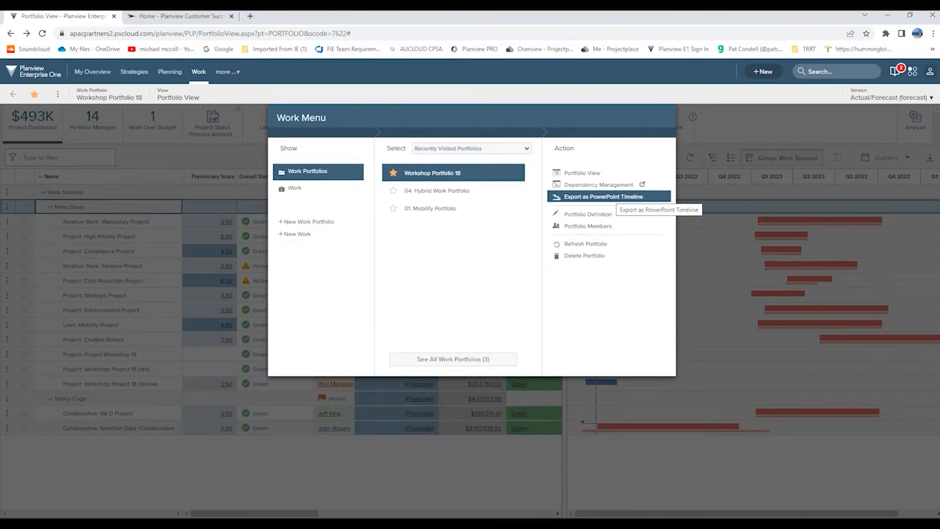
left_click(610, 196)
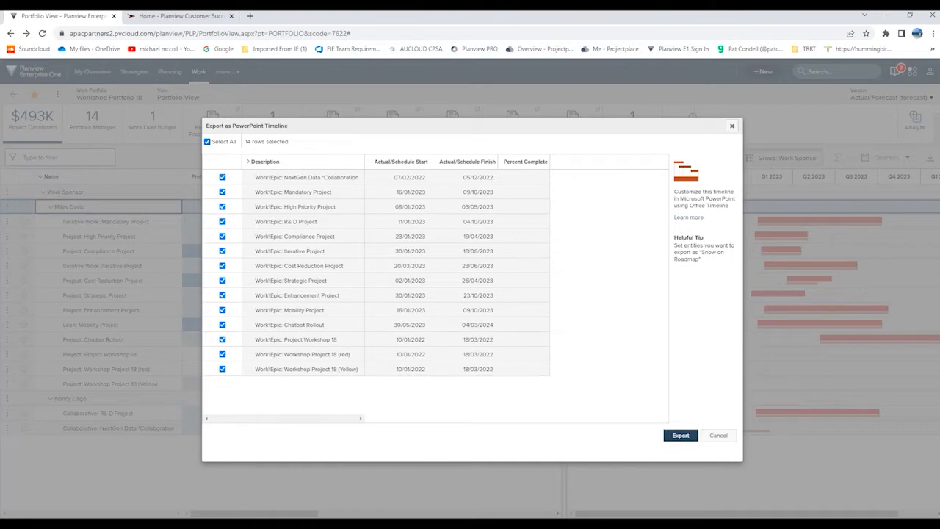
left_click(680, 435)
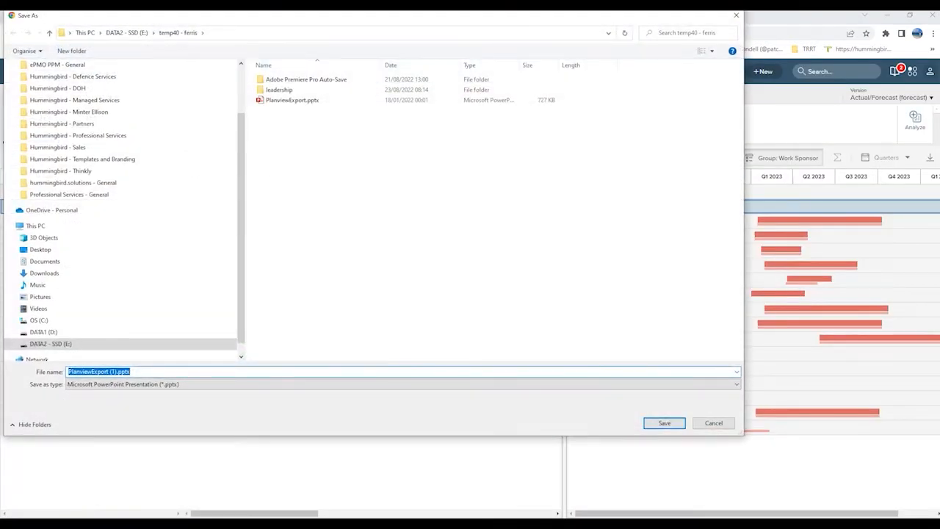
left_click(664, 423)
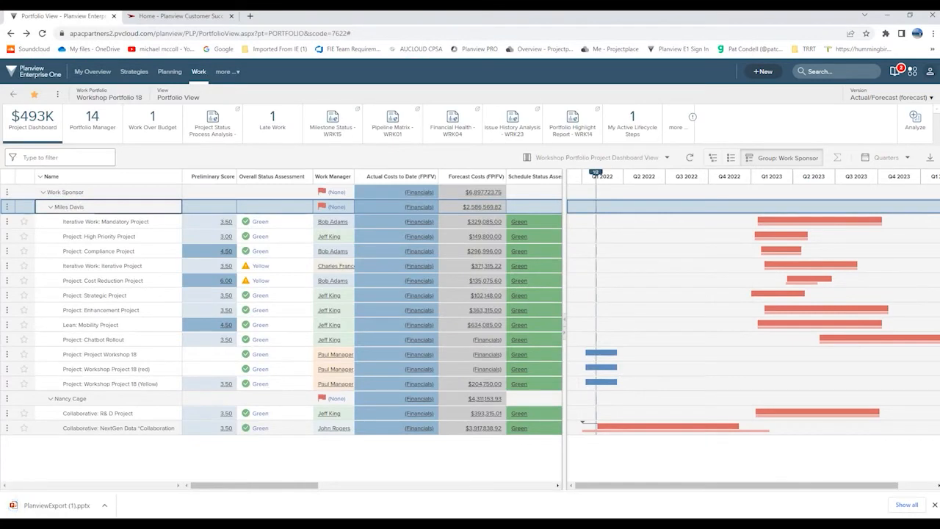
left_click(59, 505)
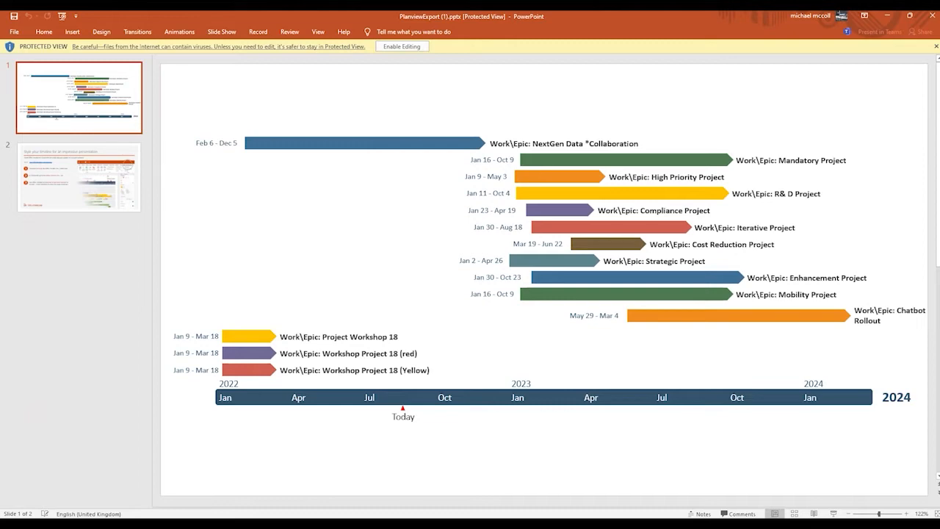
key("alt+Tab")
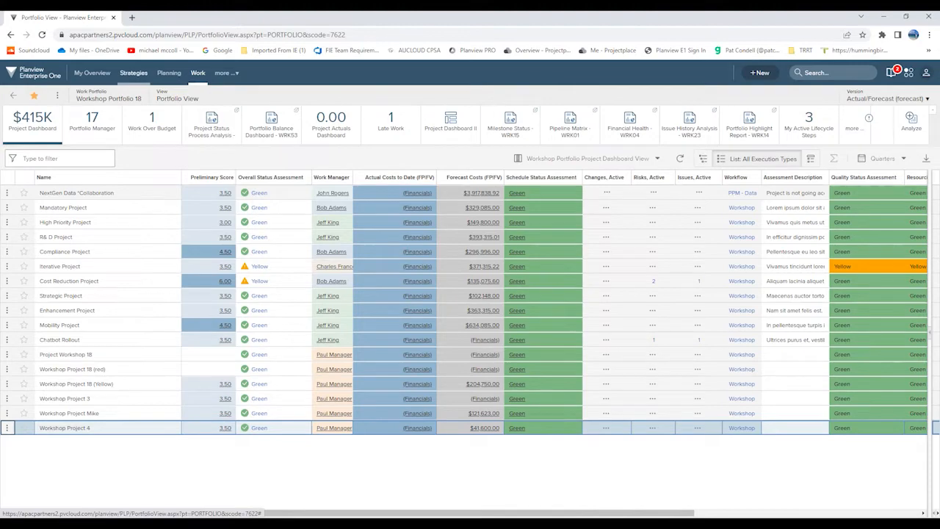
Step: Open the portfolio view of 05. PPM Corporate Strategic Programs and check its Programs Over Budget before returning to Portfolio Manager
left_click(134, 72)
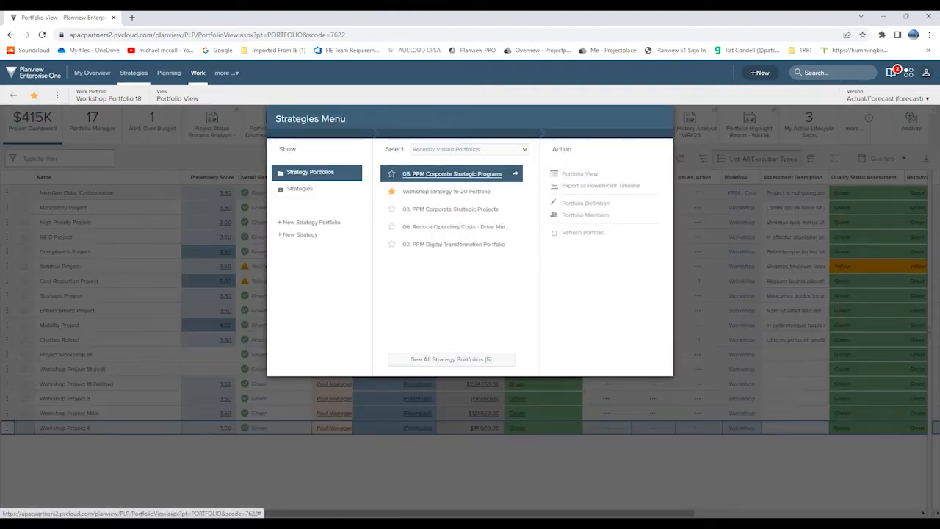
left_click(580, 175)
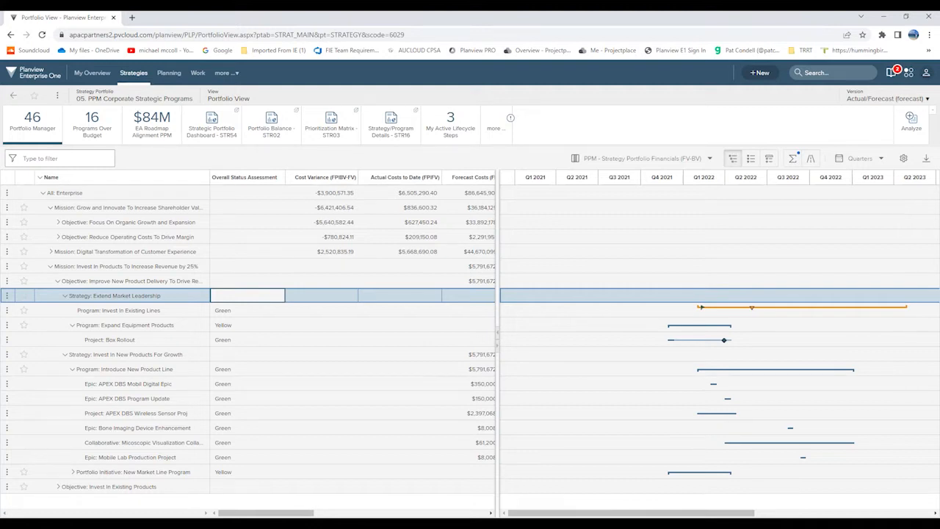
left_click(92, 124)
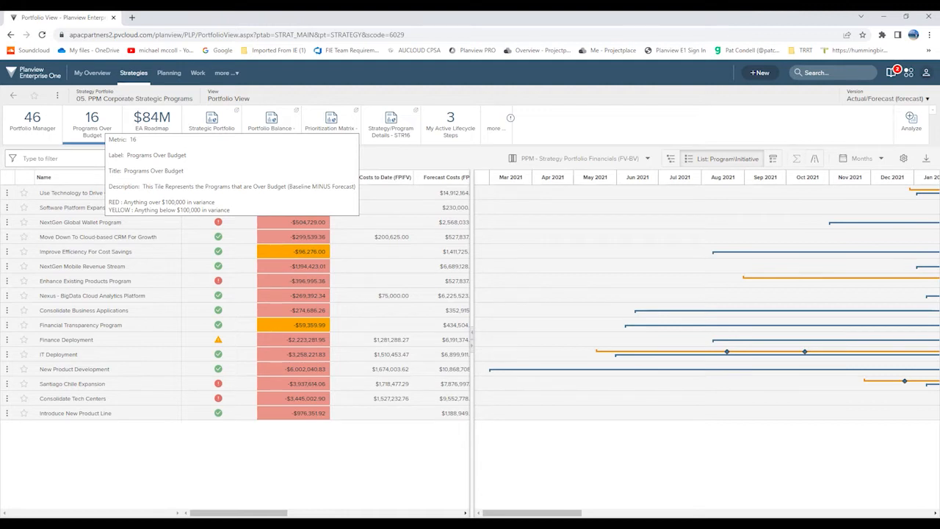
left_click(33, 123)
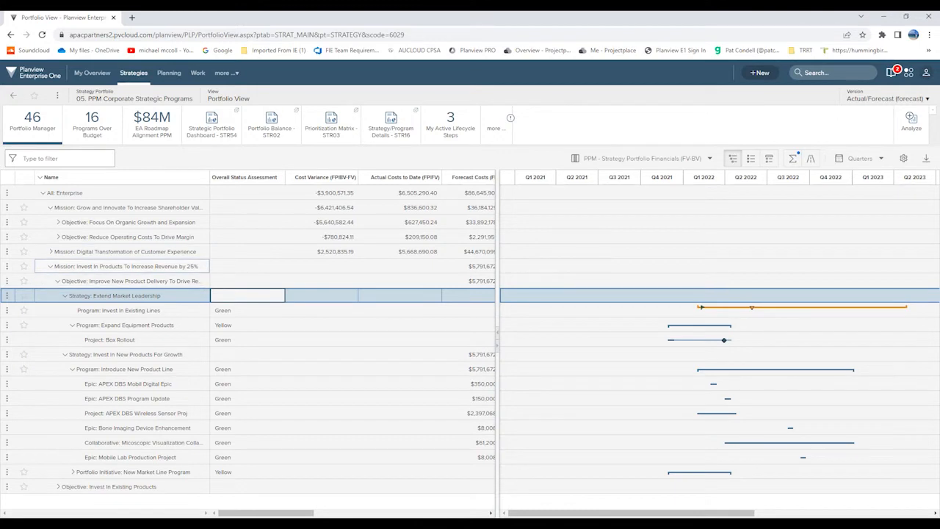
Step: Collapse the Invest In Products mission, and expand the Grow and Innovate and Digital Transformation missions to view their objectives
left_click(51, 266)
left_click(51, 208)
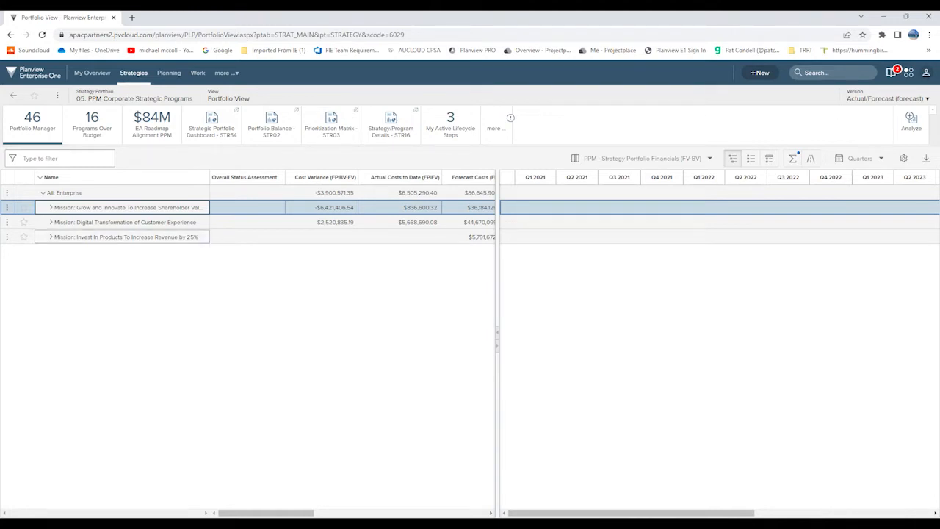
left_click(51, 207)
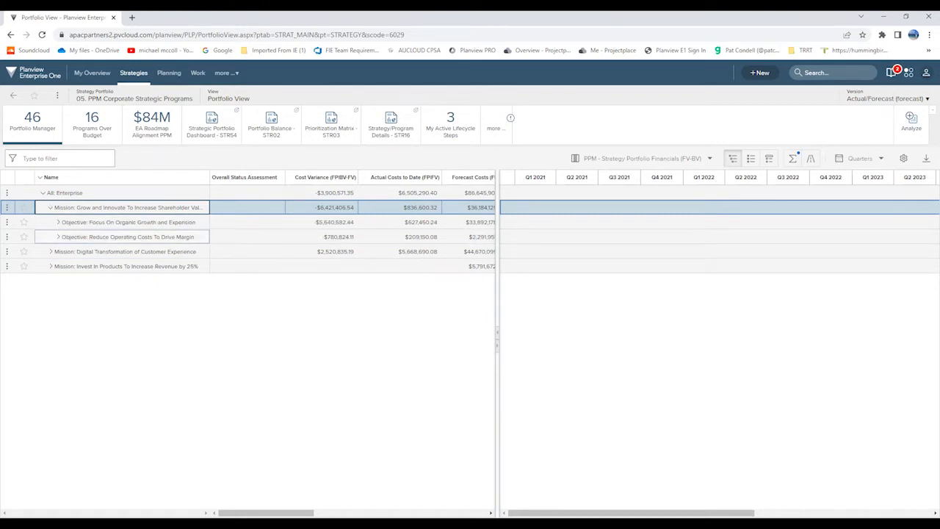
left_click(51, 251)
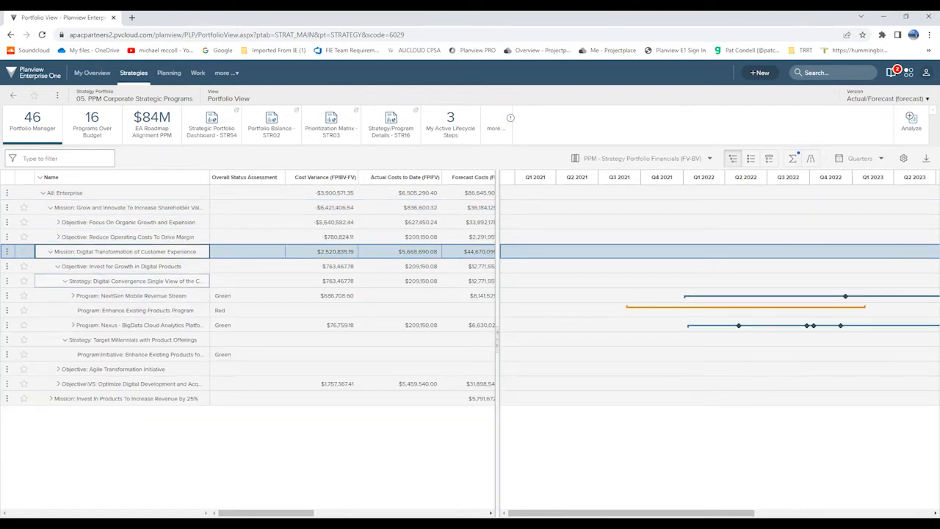
Step: Collapse the Digital Convergence strategy, and show the contents of the Target Millennials strategy and the Agile Transformation Initiative objective
left_click(65, 281)
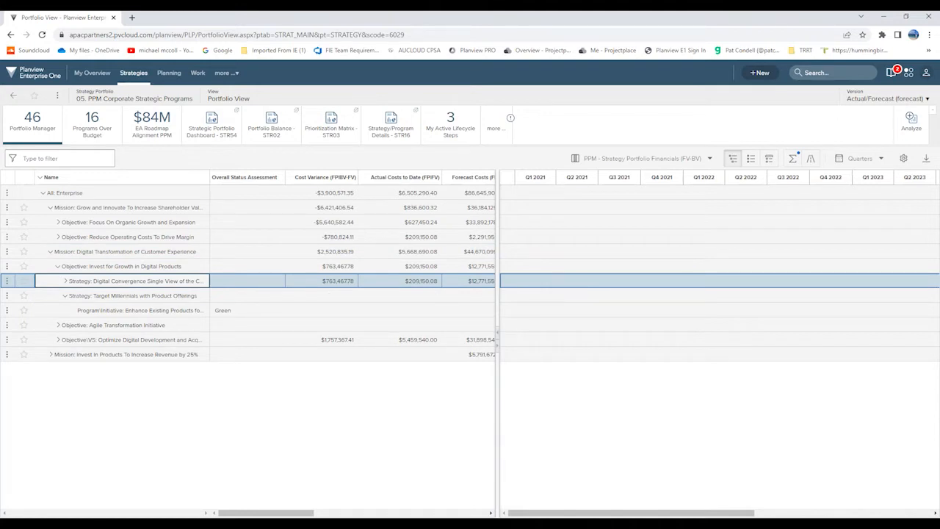
left_click(66, 296)
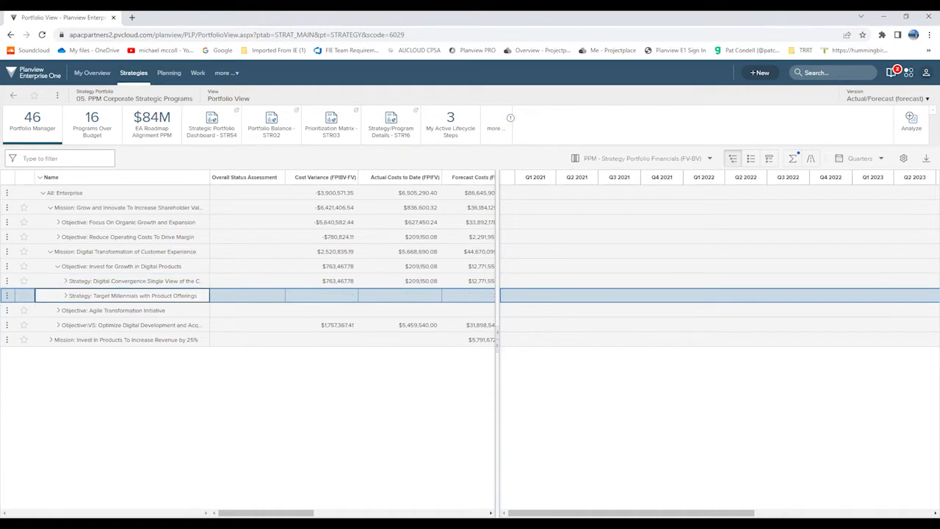
left_click(65, 296)
left_click(58, 325)
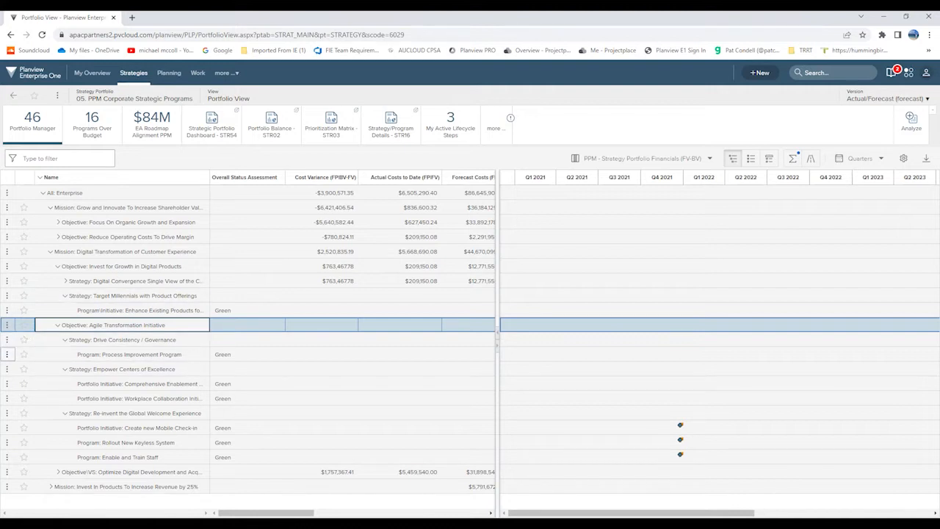
Step: Review the actions available for the Process Improvement Program without choosing any
left_click(7, 355)
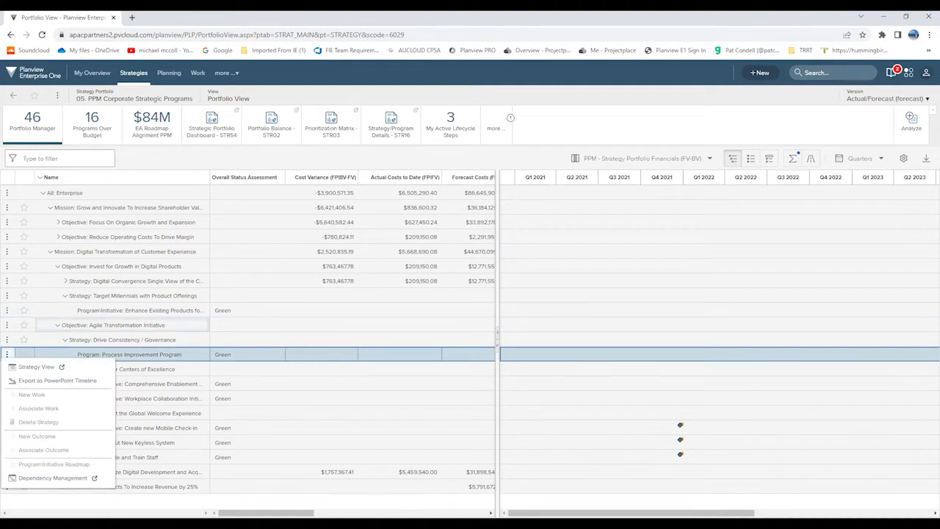
left_click(7, 354)
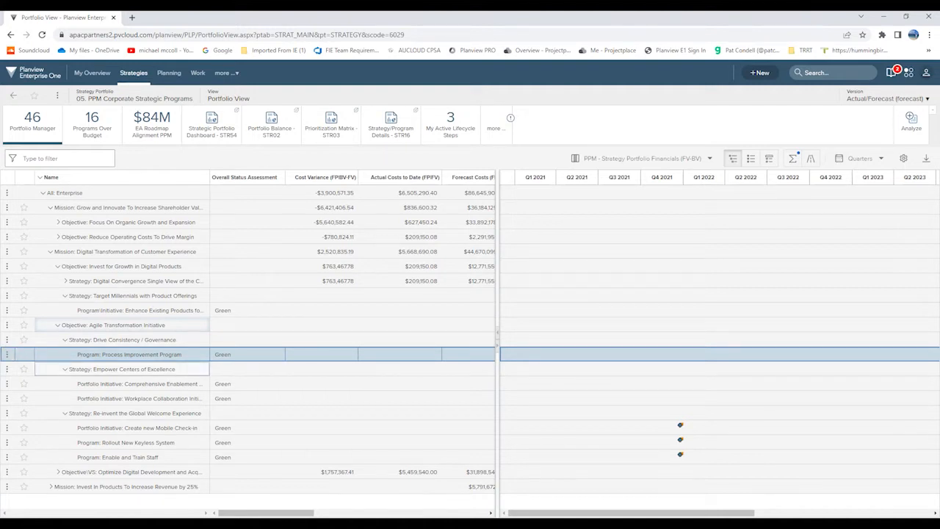
left_click(23, 354)
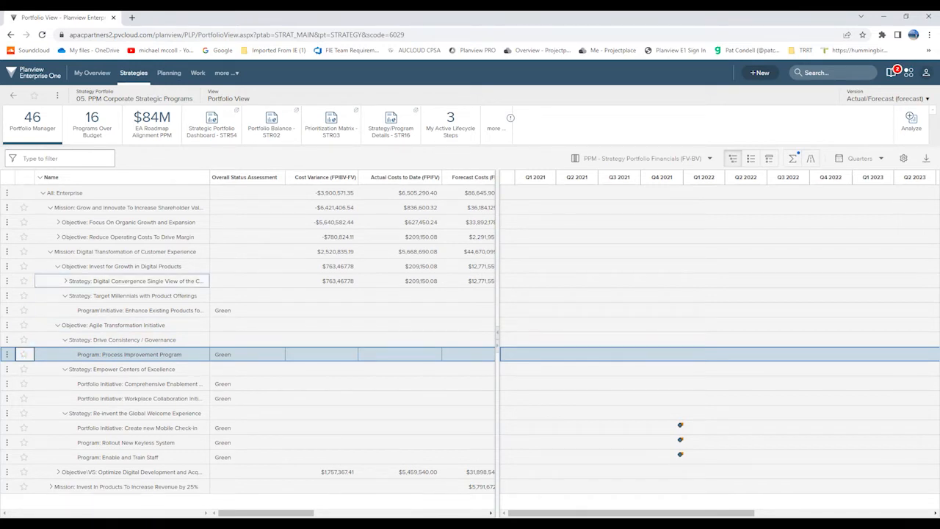
Step: Expand the Digital Convergence strategy, and review the actions available for that strategy and its NextGen Mobile Revenue Stream program
left_click(65, 281)
left_click(73, 296)
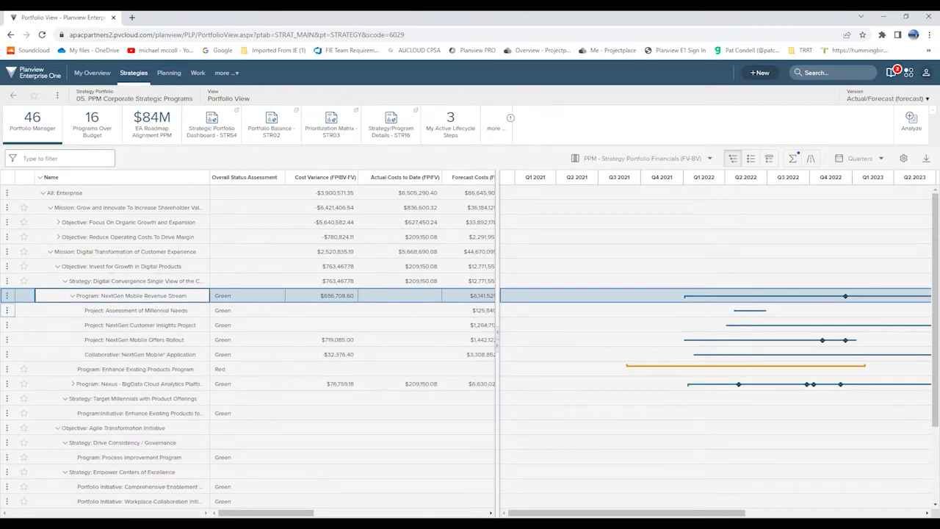
left_click(6, 310)
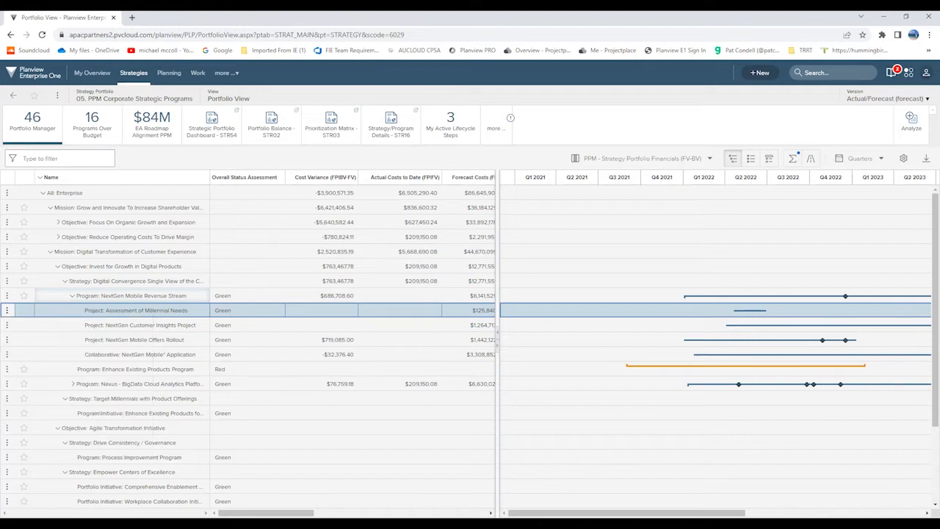
left_click(6, 281)
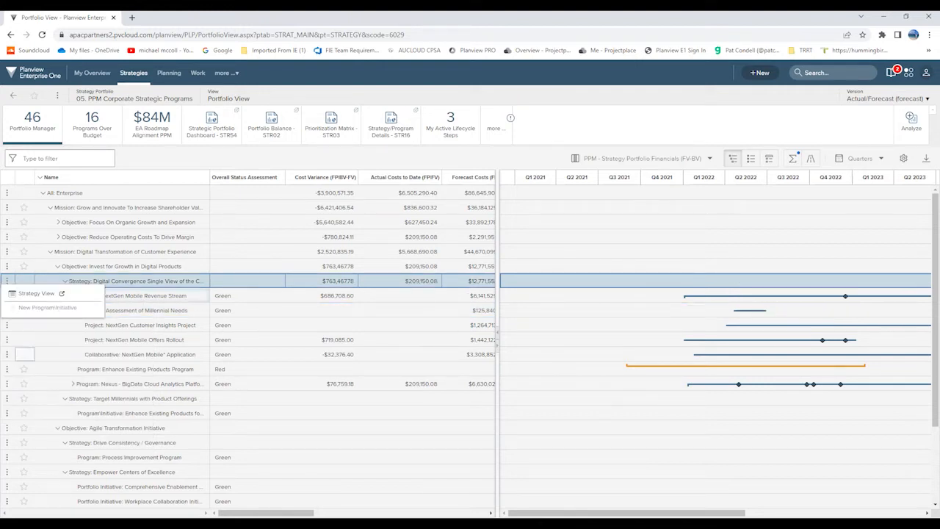
left_click(44, 354)
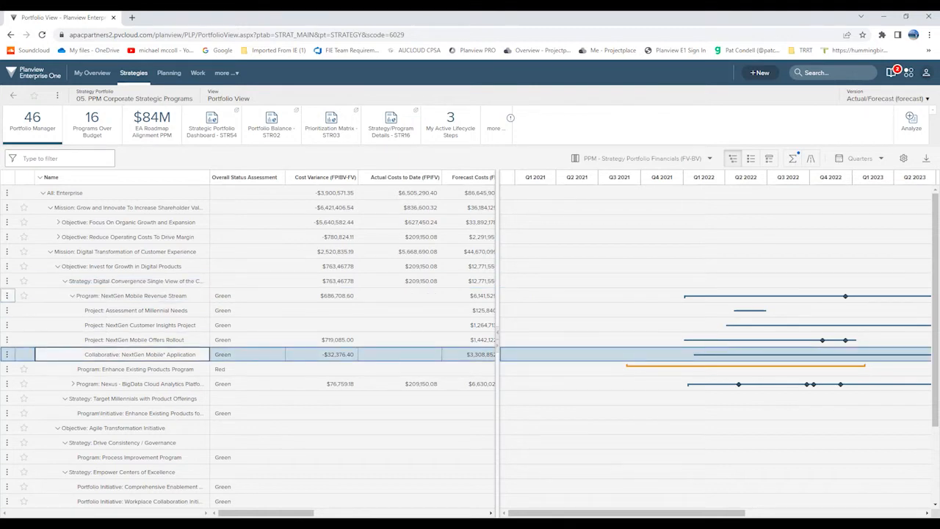
left_click(6, 296)
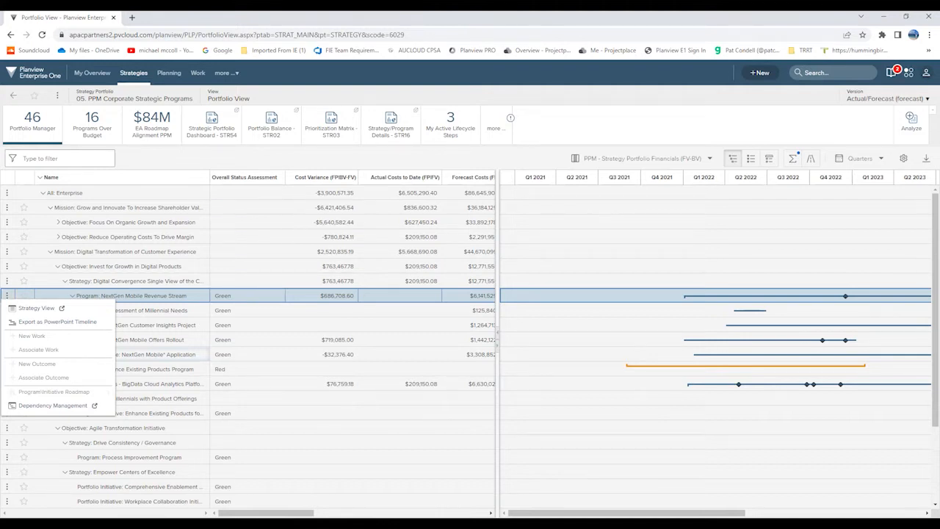
left_click(257, 159)
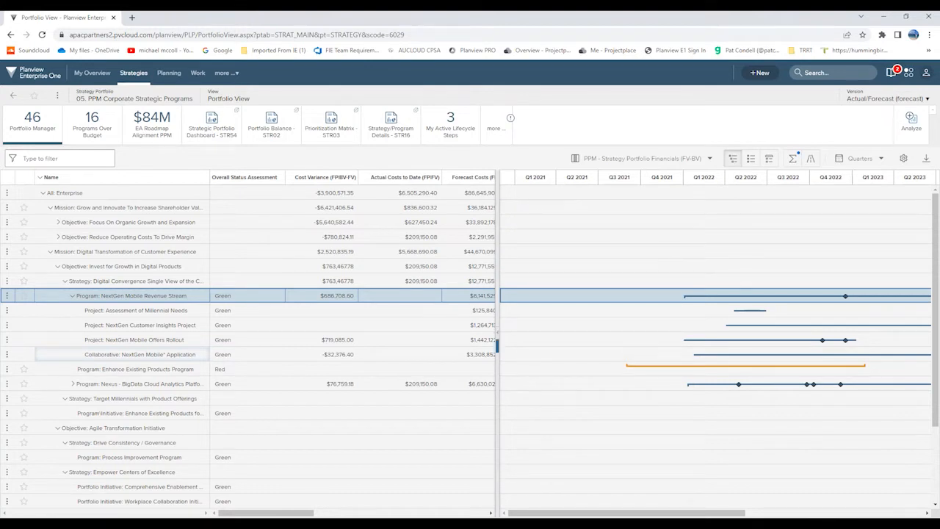
Step: With the timeline hidden, break the Cost Variance column down by year and reset its column timescale to None
left_click(496, 345)
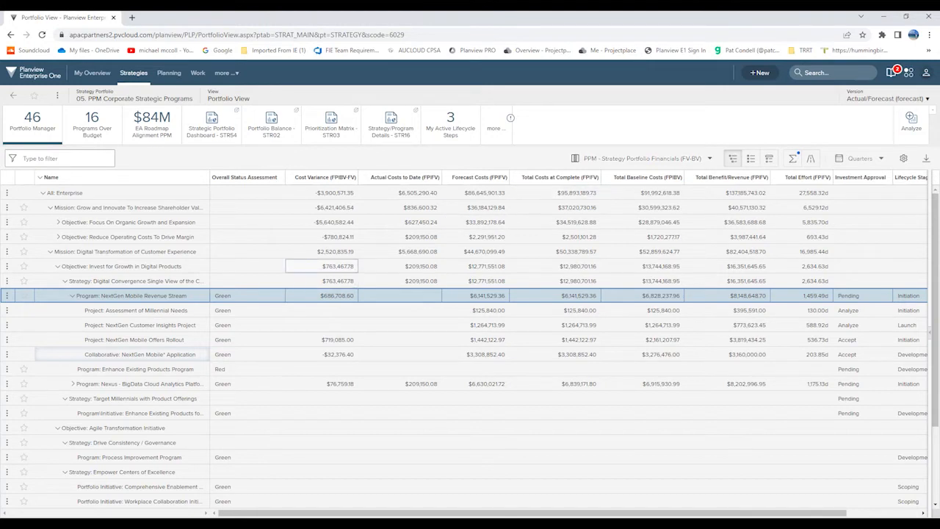
left_click(354, 176)
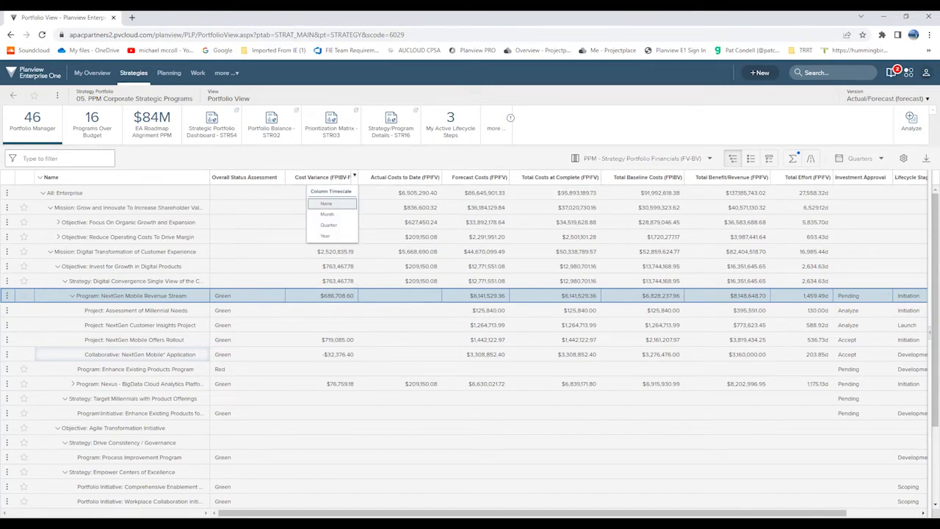
left_click(326, 235)
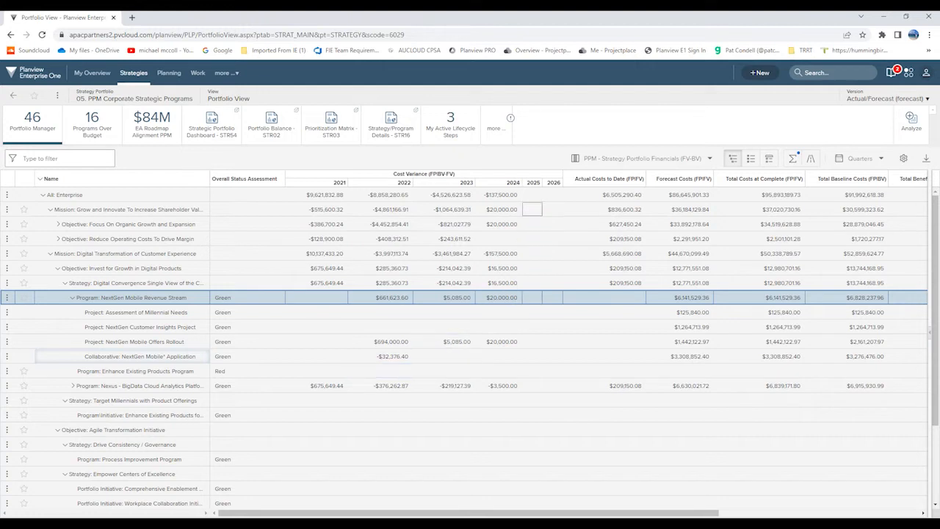
left_click(344, 183)
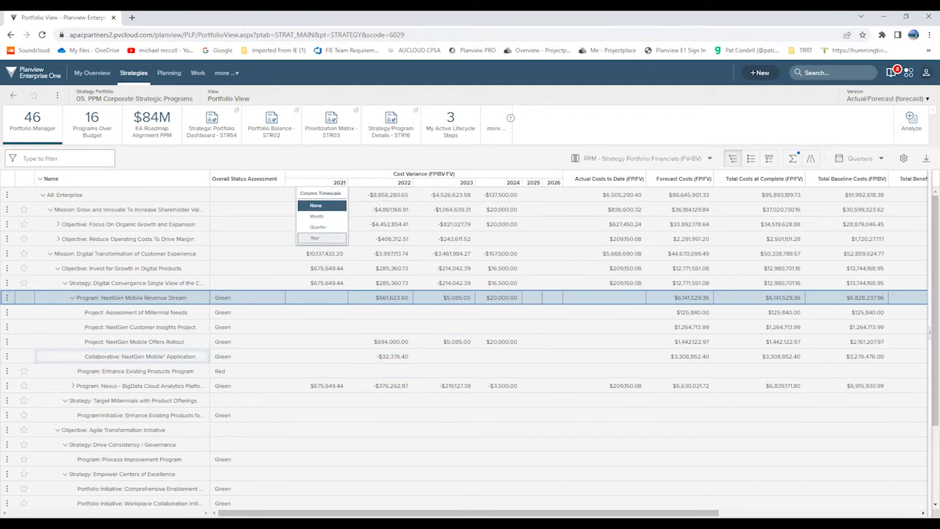
left_click(316, 206)
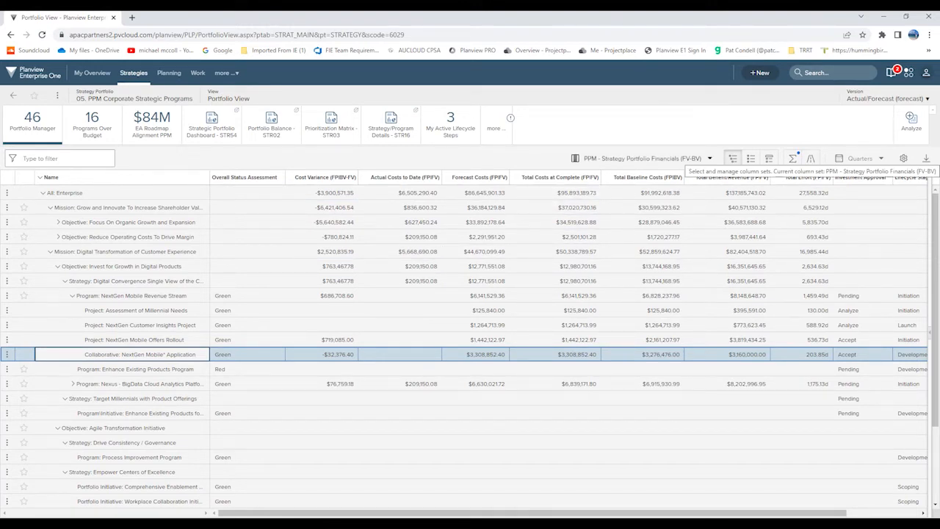
Step: Show the PPM - Strategic Portfolio Attributes column set and review the attributes of the strategies and programs
left_click(732, 159)
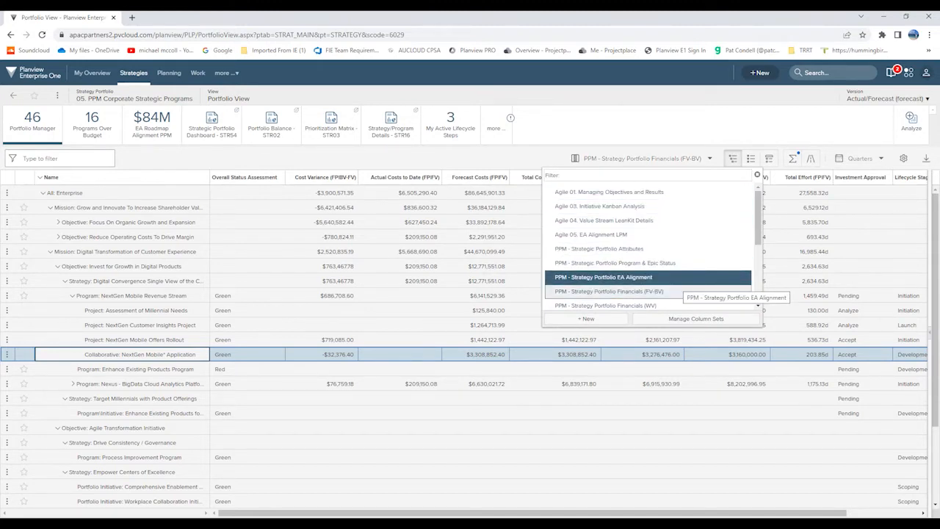
scroll(647, 276, "down", 2)
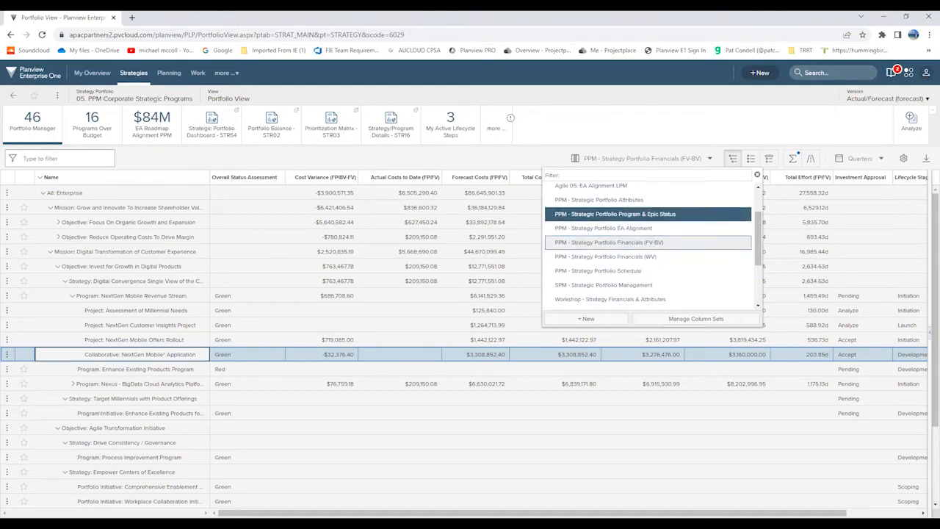
left_click(599, 199)
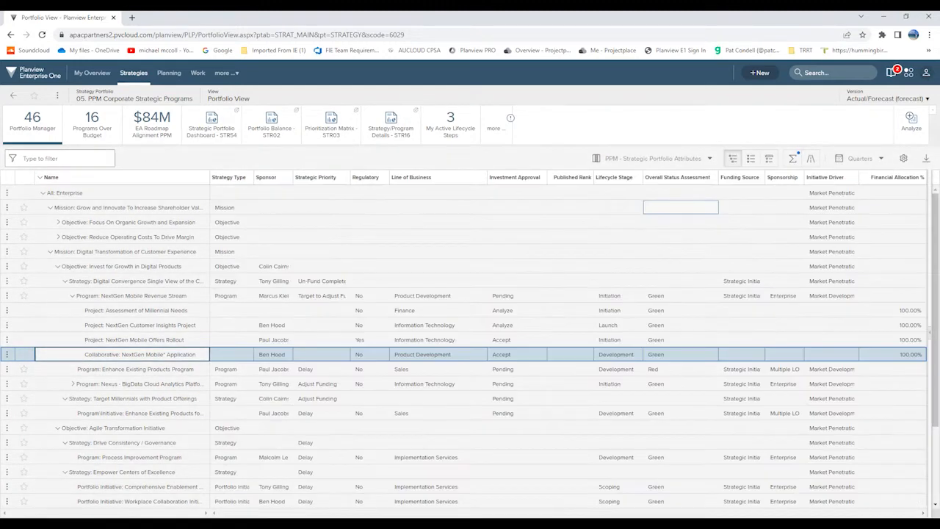
scroll(571, 250, "down", 1)
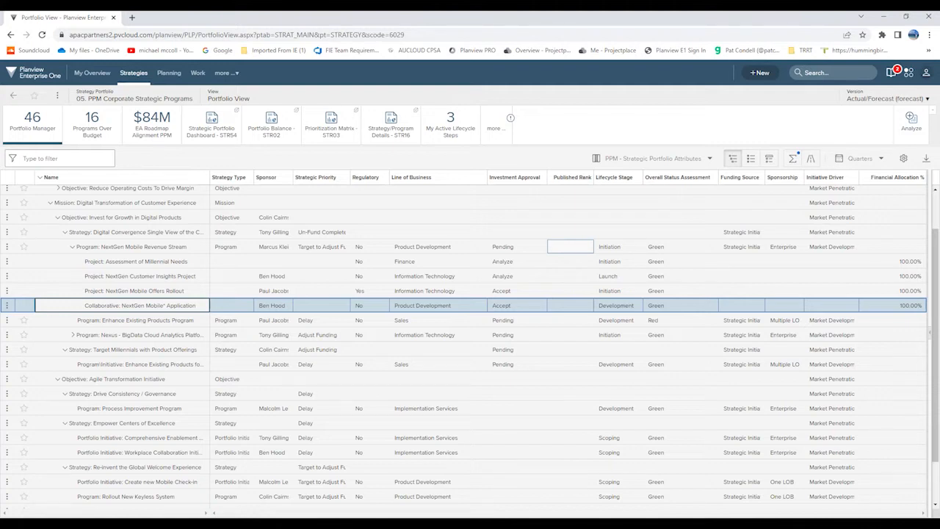
Step: Switch the portfolio back to the PPM - Strategy Portfolio Financials (FV-BV) column set
left_click(653, 158)
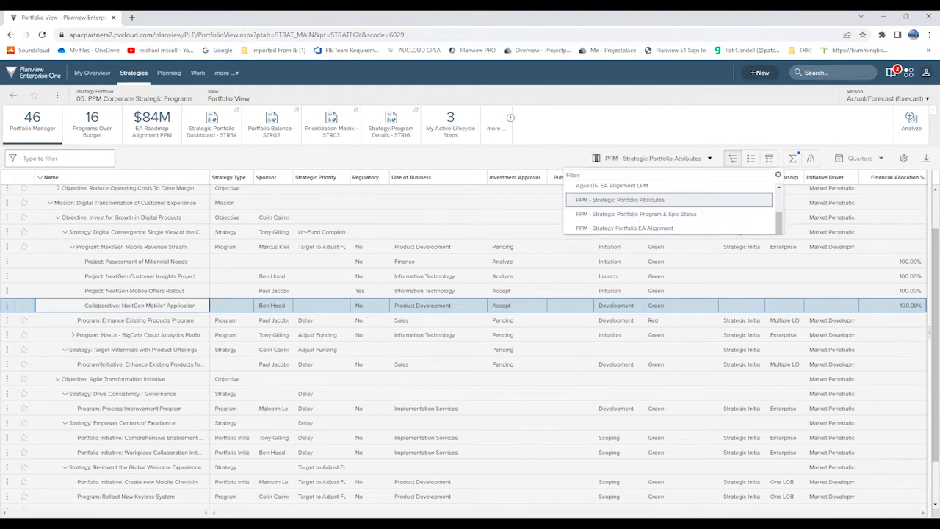
key("Down")
key("Down")
key("Down")
key("Down")
key("Return")
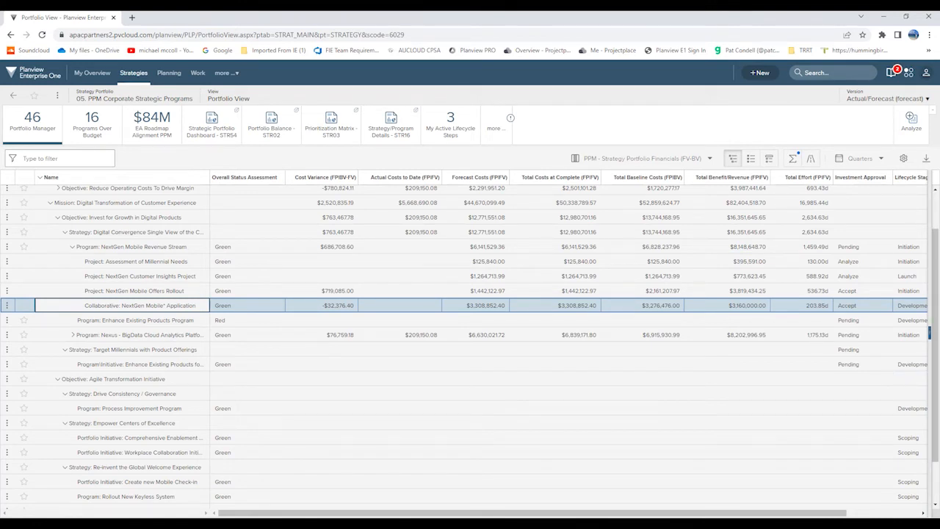
Step: Restore the timeline beside the financial columns, and examine the program bars and milestones through Q4 2023
left_click(930, 333)
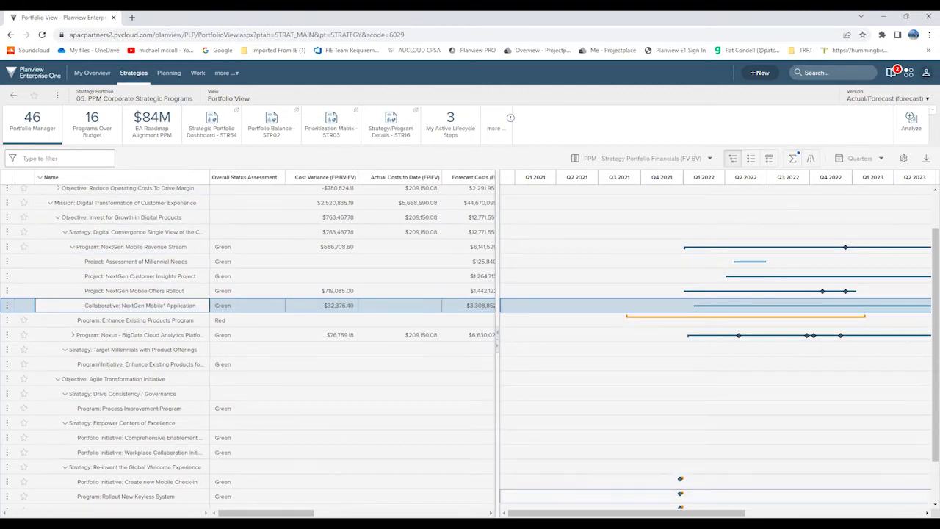
left_click_drag(627, 513, 677, 513)
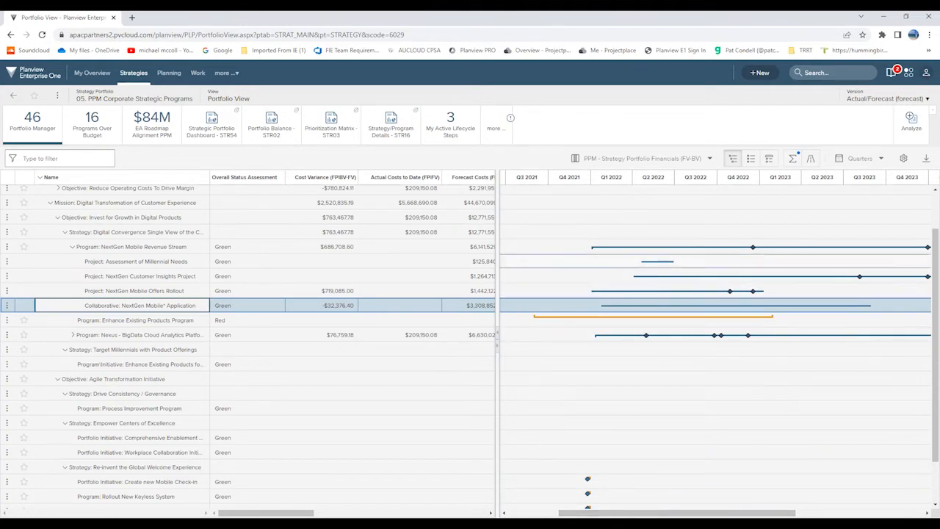
mouse_move(752, 247)
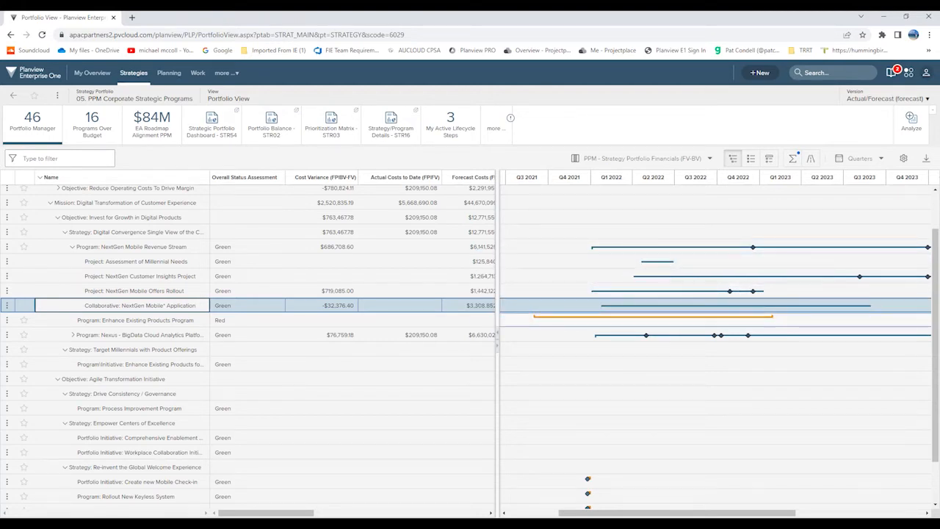
mouse_move(542, 316)
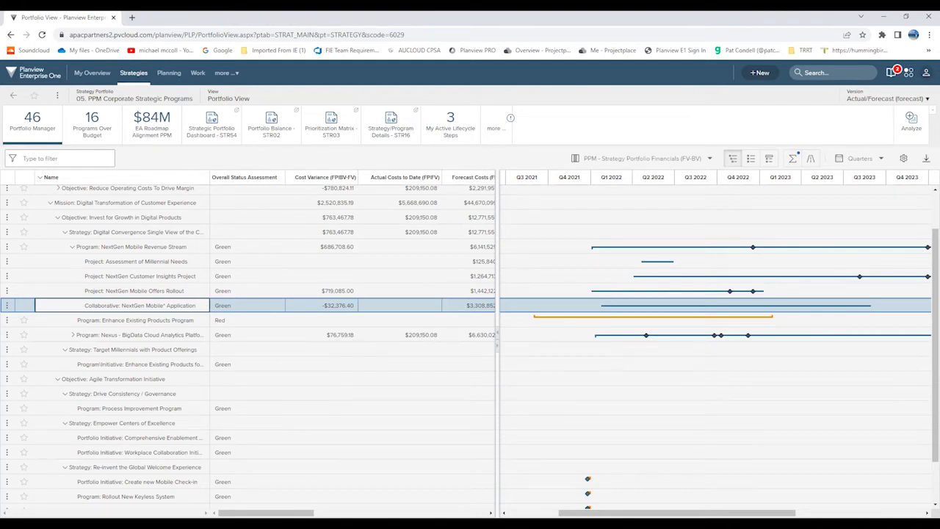
Step: Review the portfolio's export formats and the Tree Depth and Display settings in Strategy Portfolio Preferences, leaving without saving
left_click(926, 158)
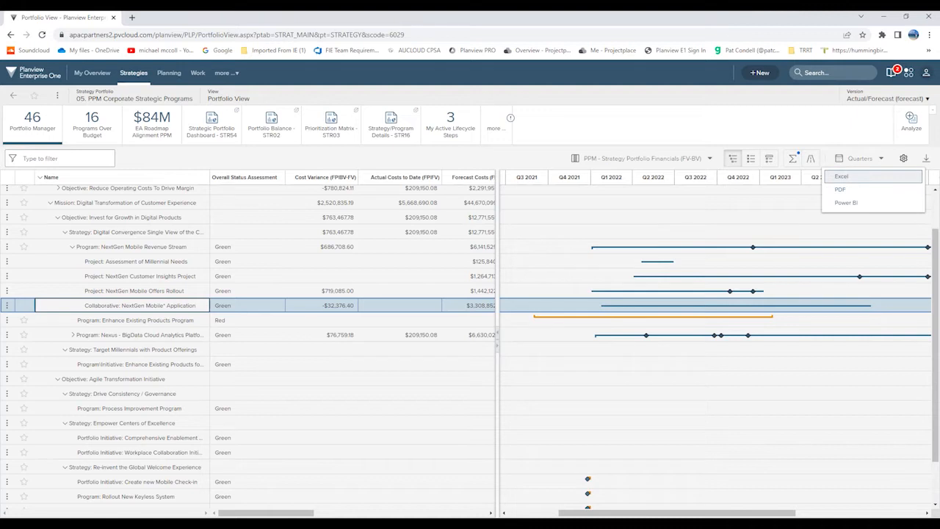
left_click(904, 158)
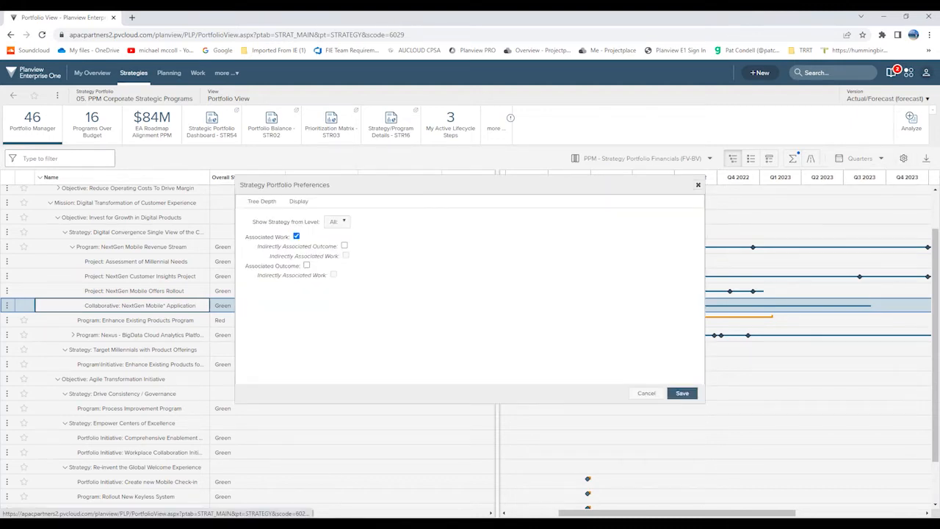
left_click(298, 200)
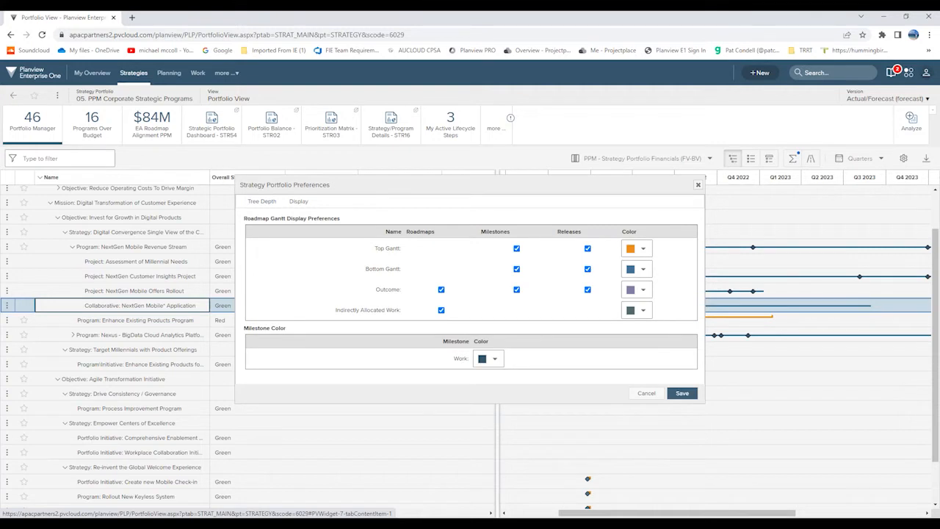
left_click(261, 200)
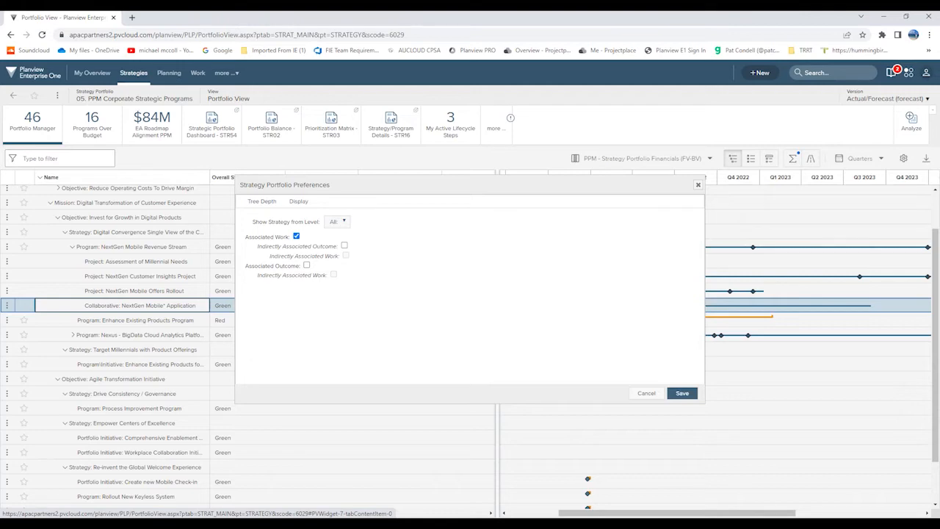
left_click(646, 393)
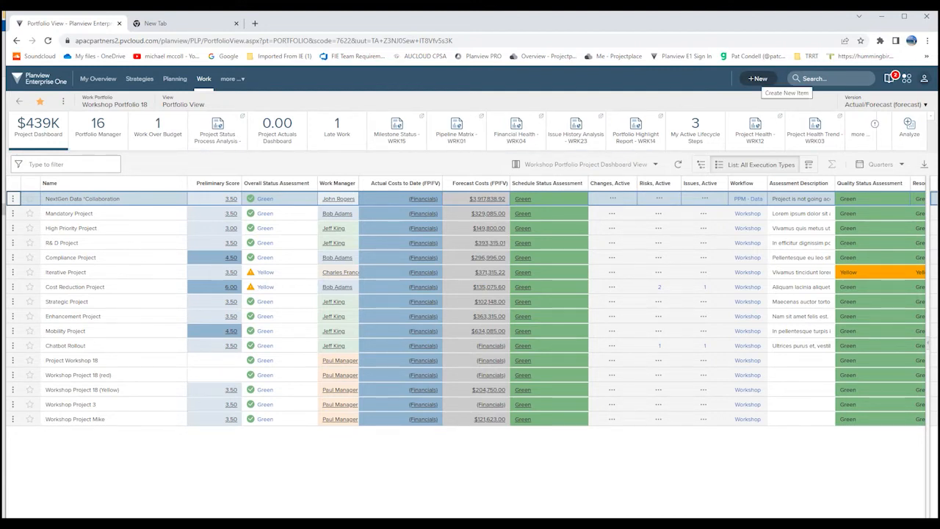
Step: Start a new Work item and assign Division 18 as its parent
left_click(757, 78)
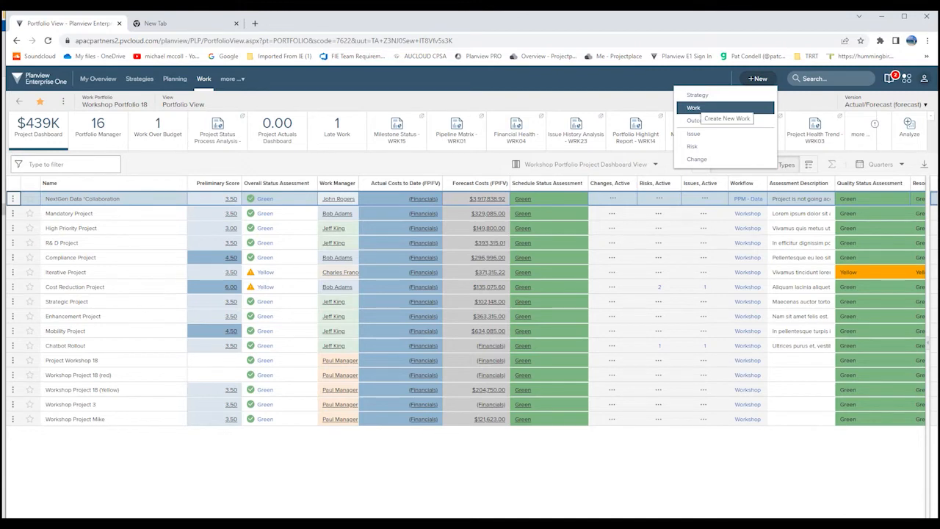
left_click(705, 108)
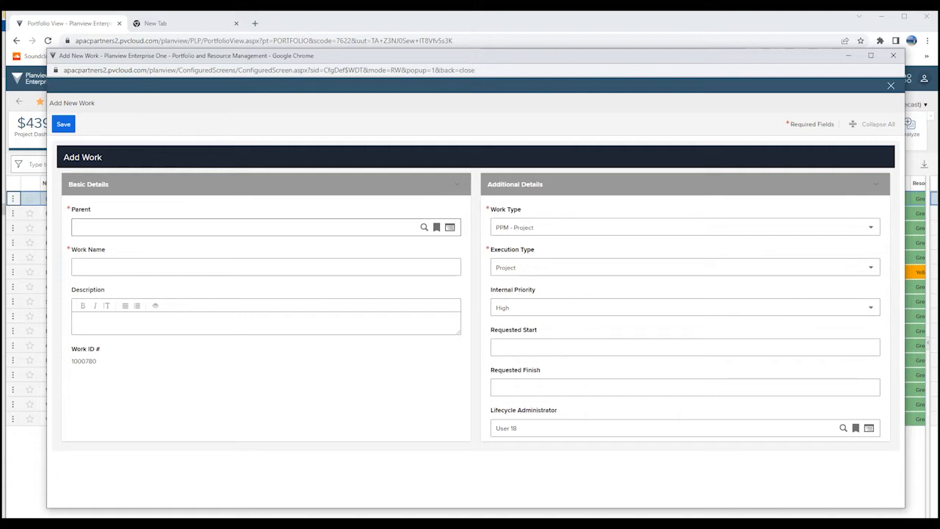
left_click(246, 227)
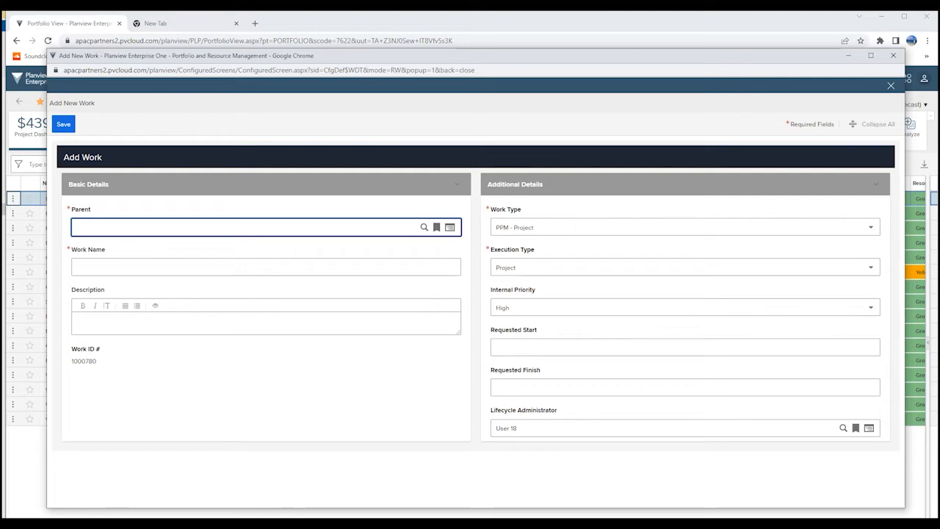
type("18")
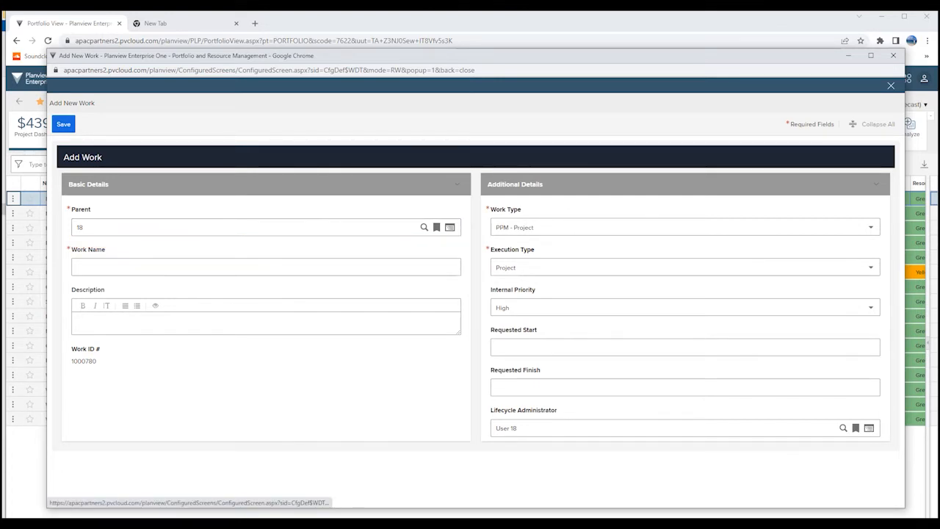
left_click(84, 228)
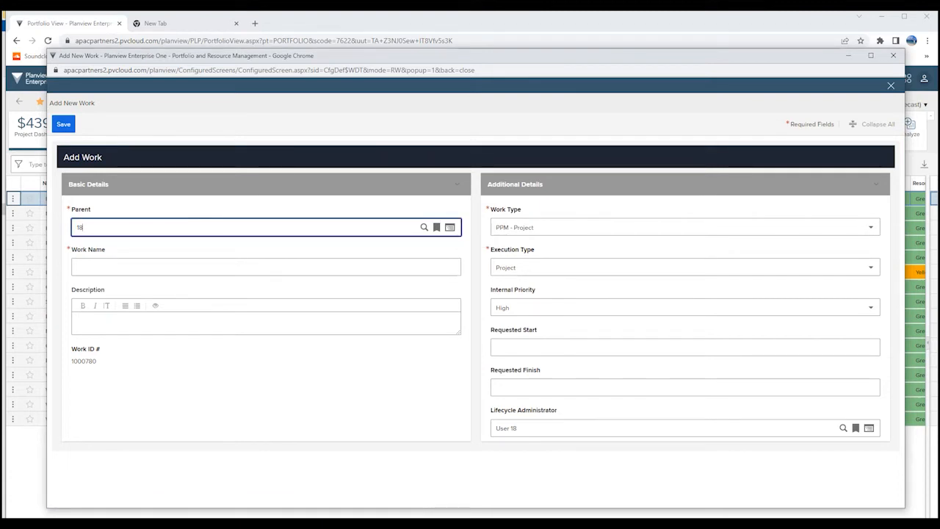
key("Return")
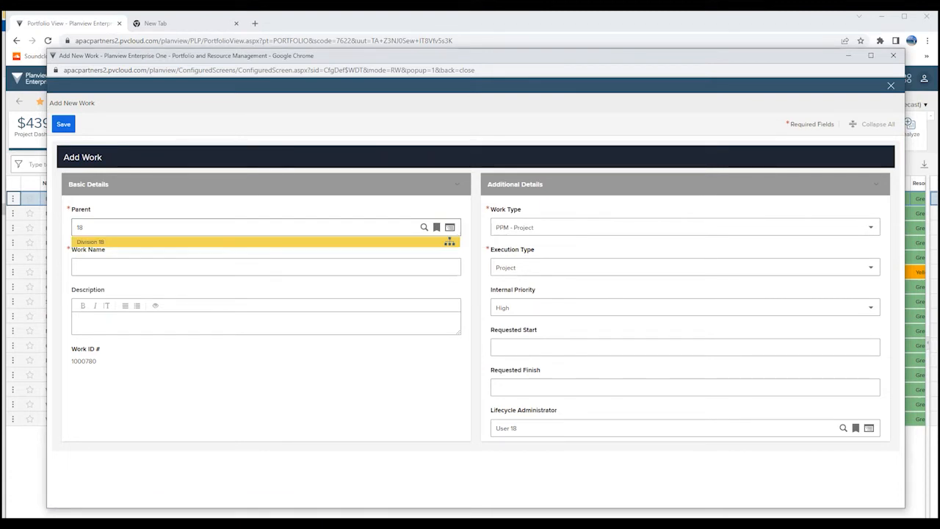
key("Return")
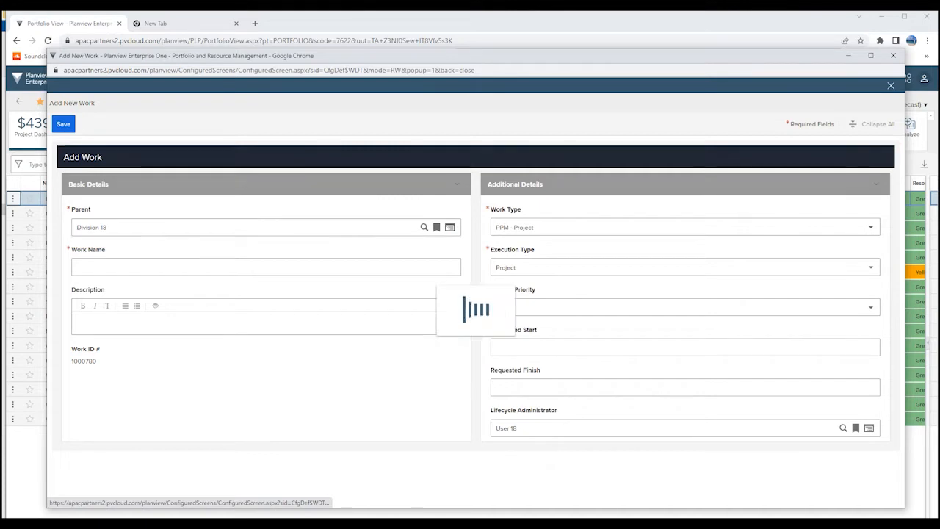
Step: Name the new work item Workshop Project 4
left_click(84, 267)
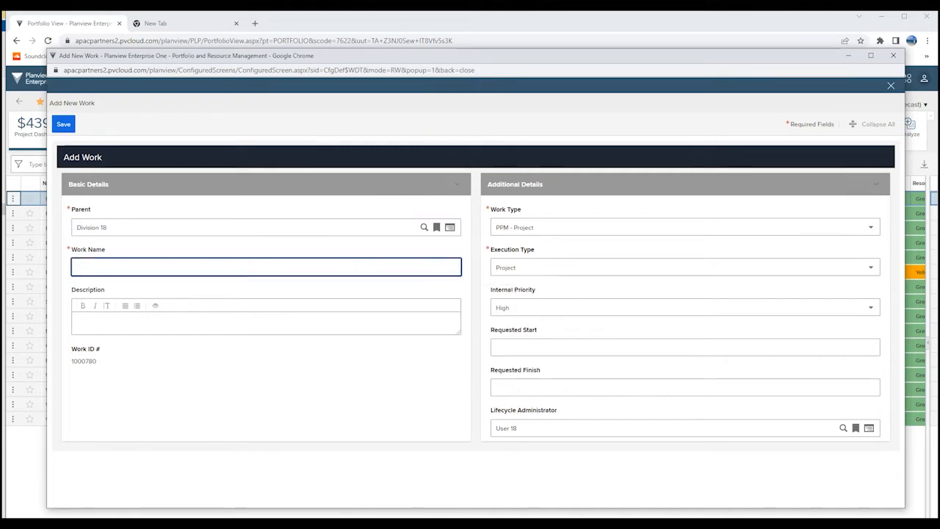
type("Workshop")
type(" Project")
type(" New")
key("BackSpace")
key("BackSpace")
key("BackSpace")
key("BackSpace")
type("4")
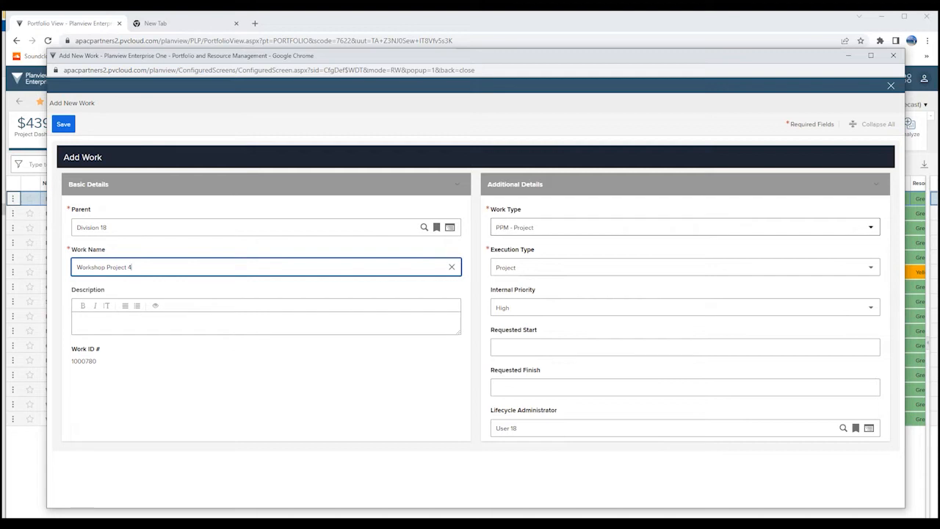
Step: Set the work type to Workshop and save the new work item
left_click(683, 227)
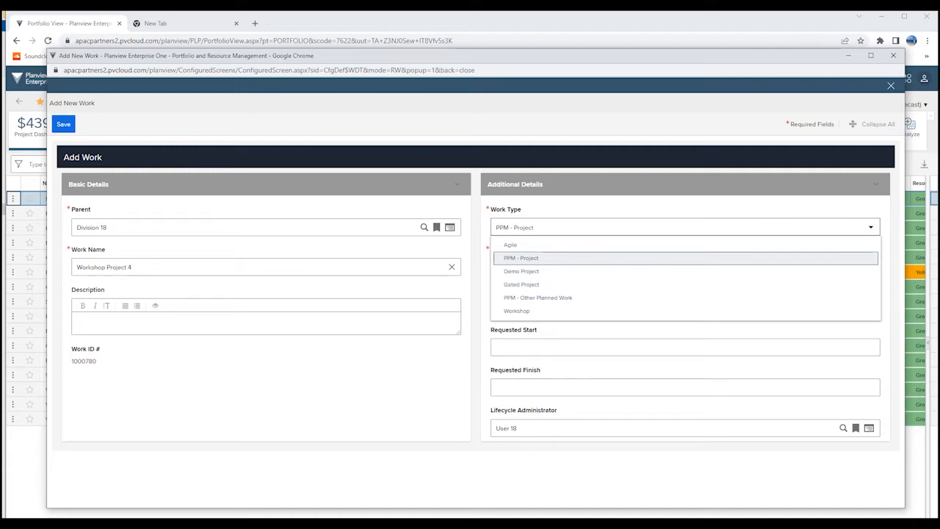
key("Down")
key("Down")
key("Down")
key("Down")
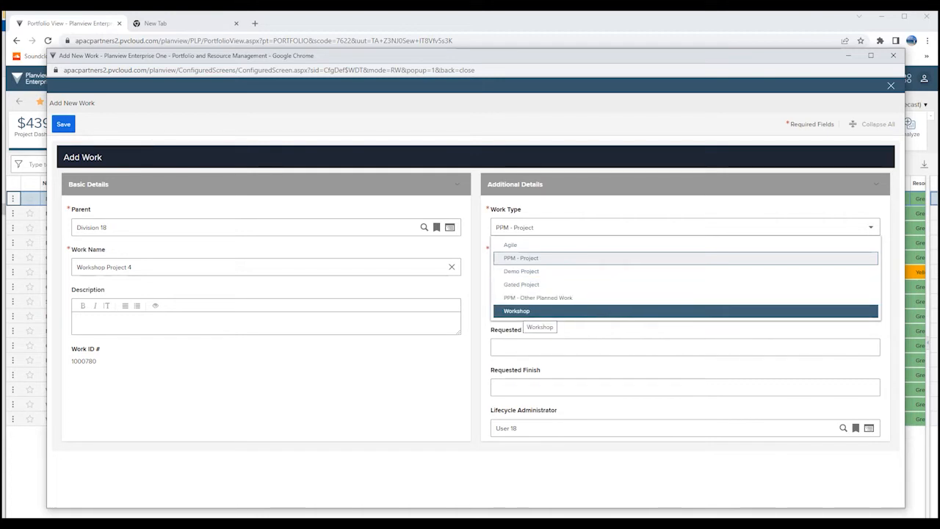
left_click(523, 310)
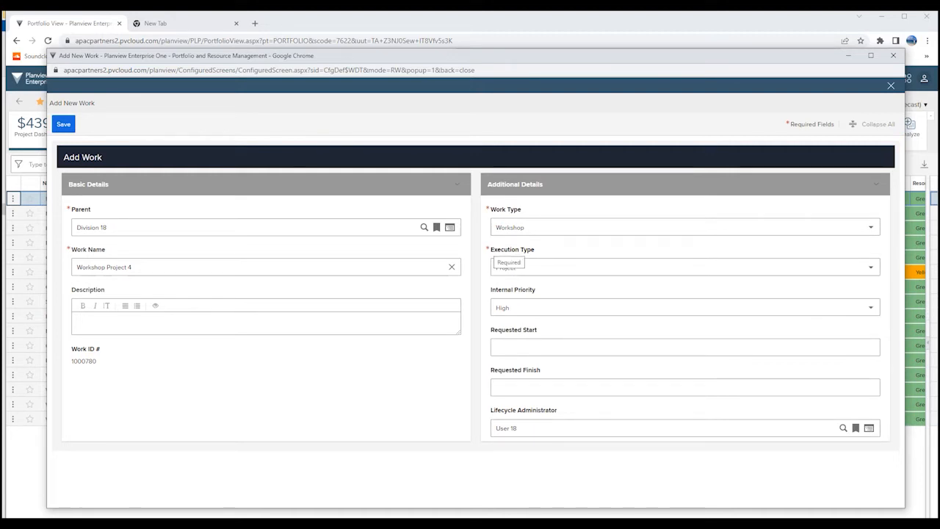
left_click(63, 124)
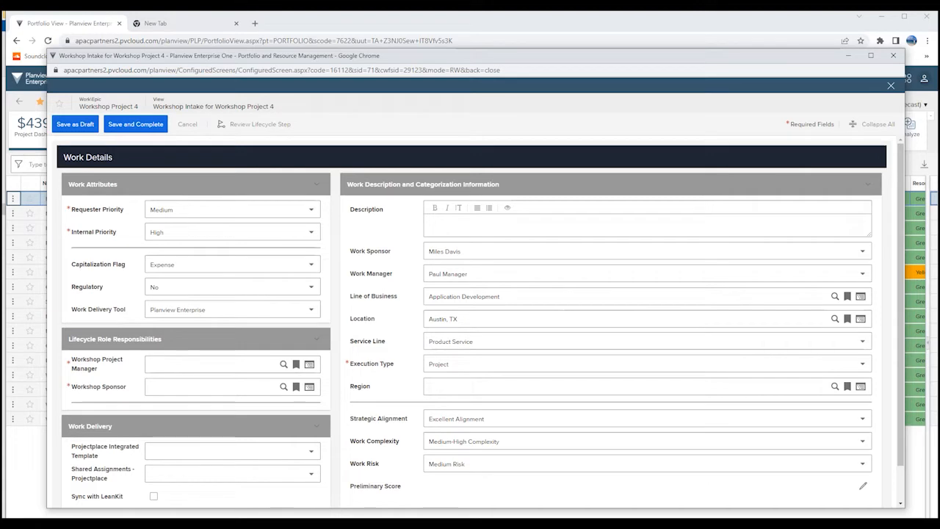
Step: Assign User 18 as the Workshop Project Manager on the intake form
scroll(480, 321, "down", 1)
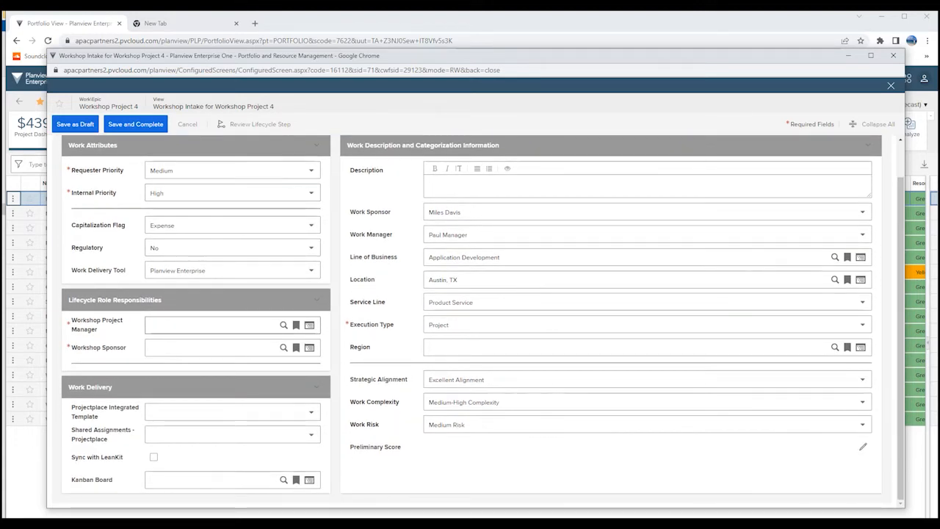
left_click(182, 324)
type("18")
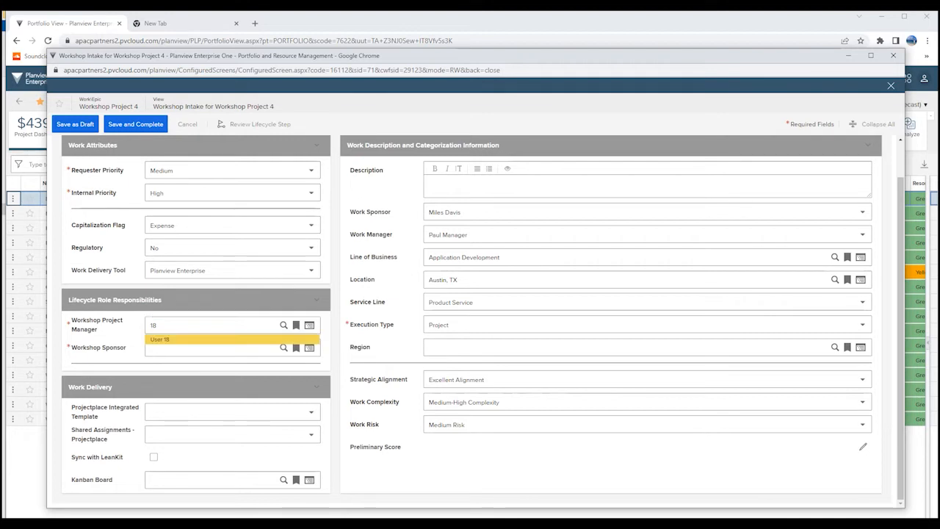
left_click(160, 339)
Step: Assign Resource Manager 18 as the Workshop Sponsor, and save the intake form as complete
left_click(177, 347)
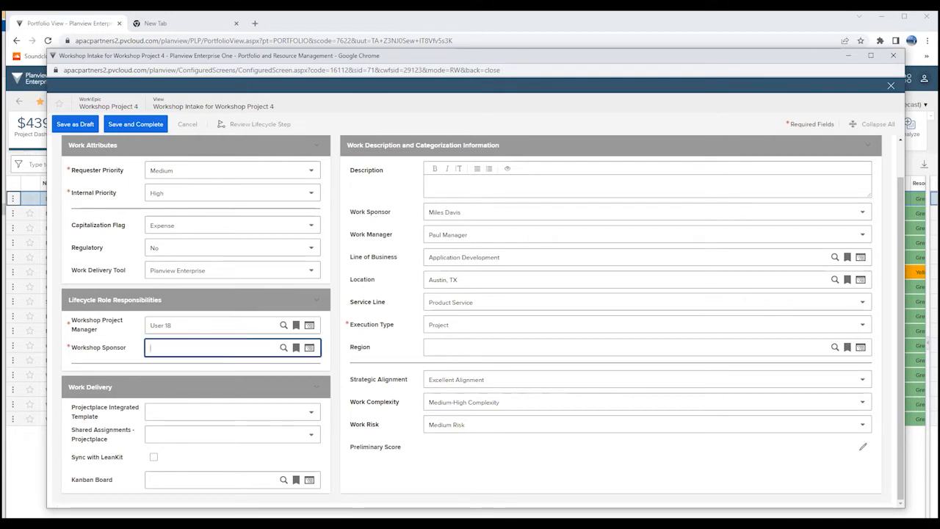
type("m18")
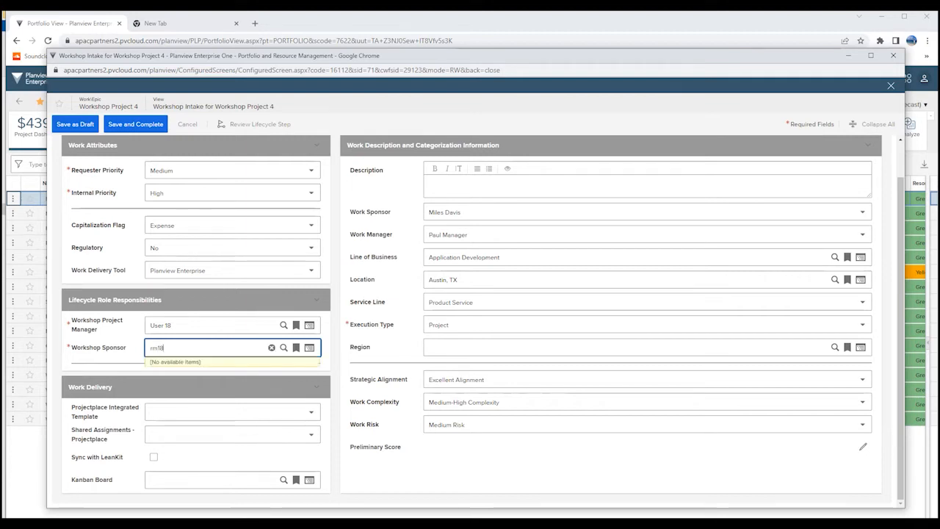
key("BackSpace")
key("BackSpace")
type("esource manager 18")
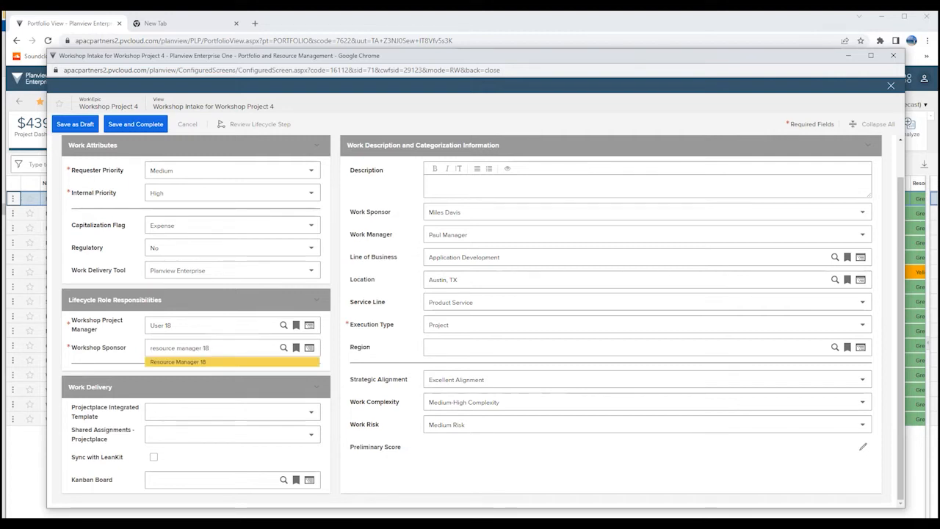
key("Return")
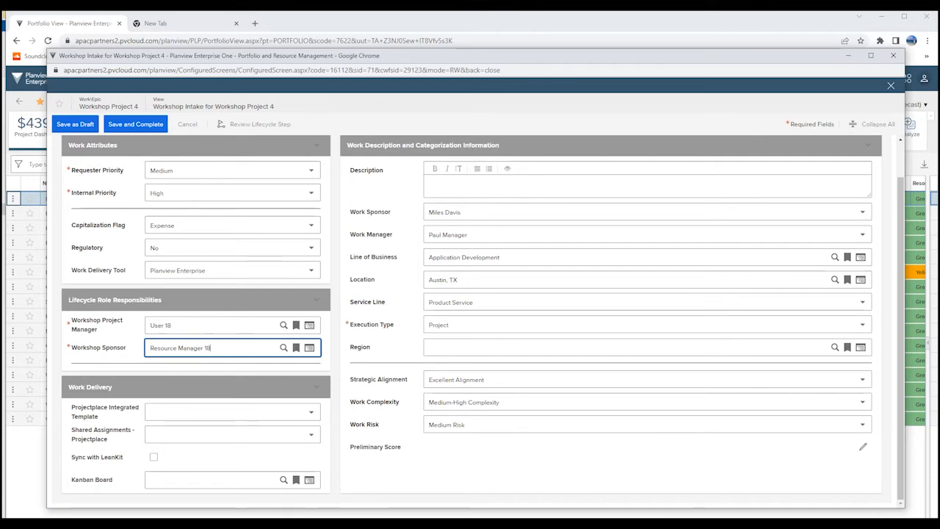
mouse_move(863, 447)
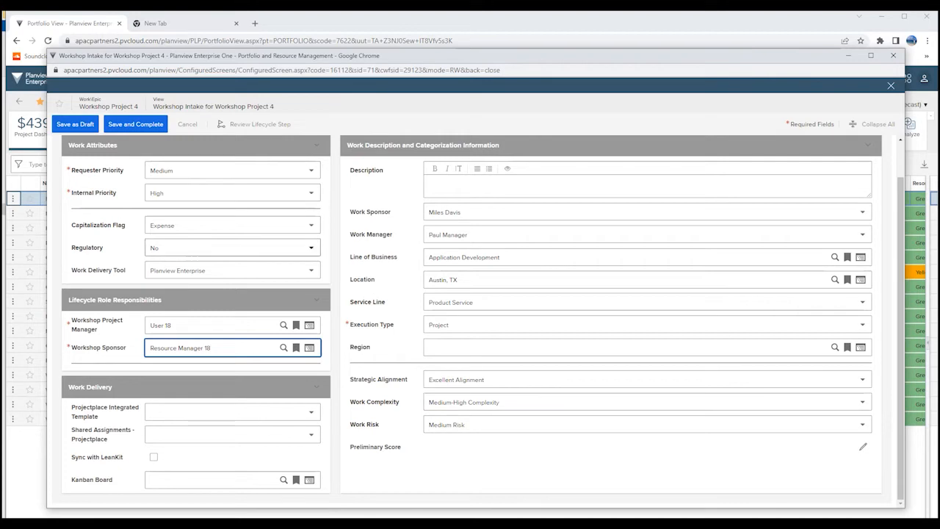
left_click(135, 123)
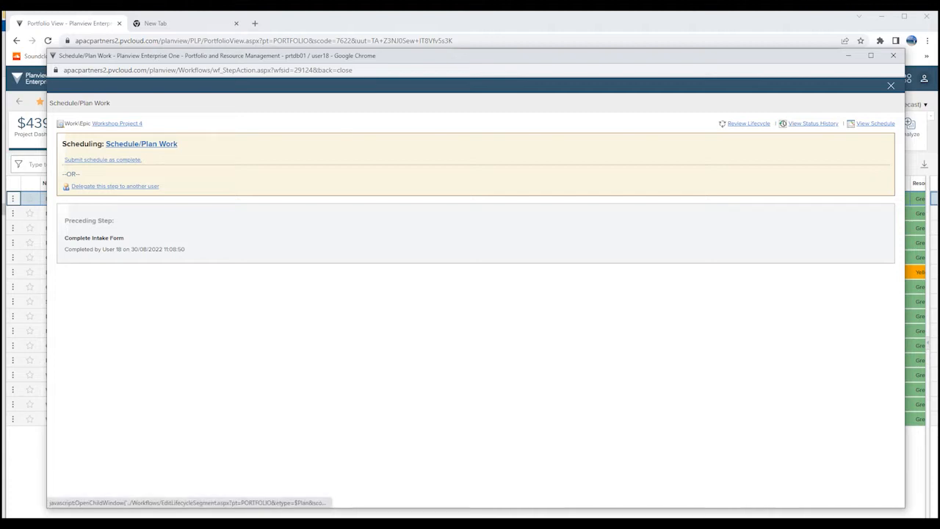
Step: Review the lifecycle of Workshop Project 4, examining the individual steps within the Intake stage and the available lifecycle options
left_click(749, 123)
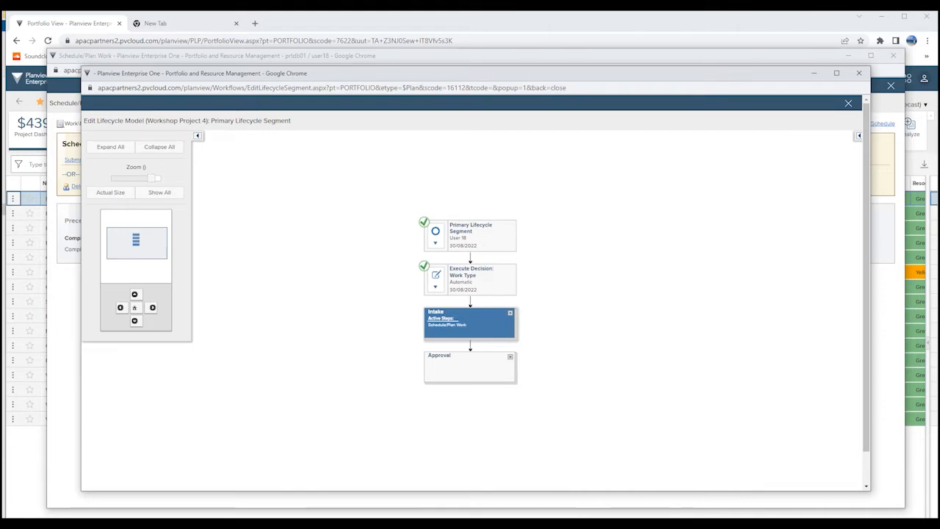
left_click(859, 136)
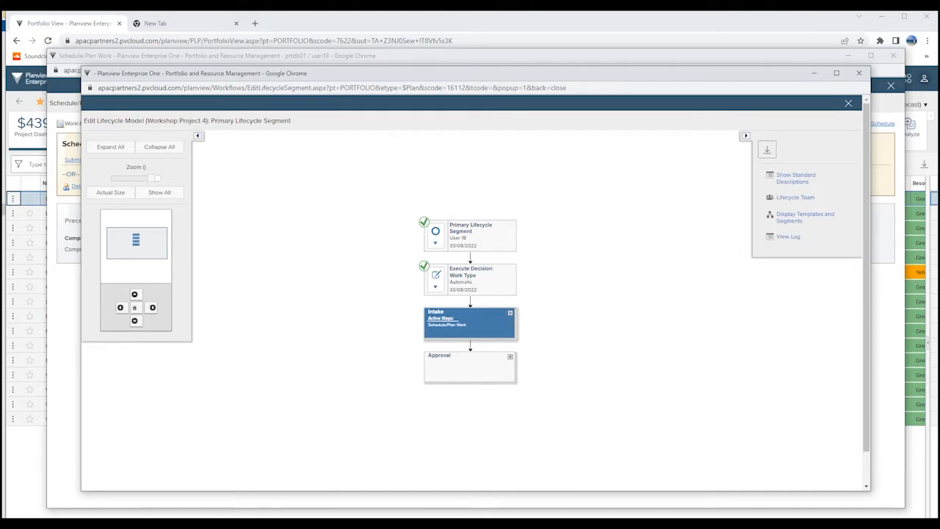
left_click(747, 135)
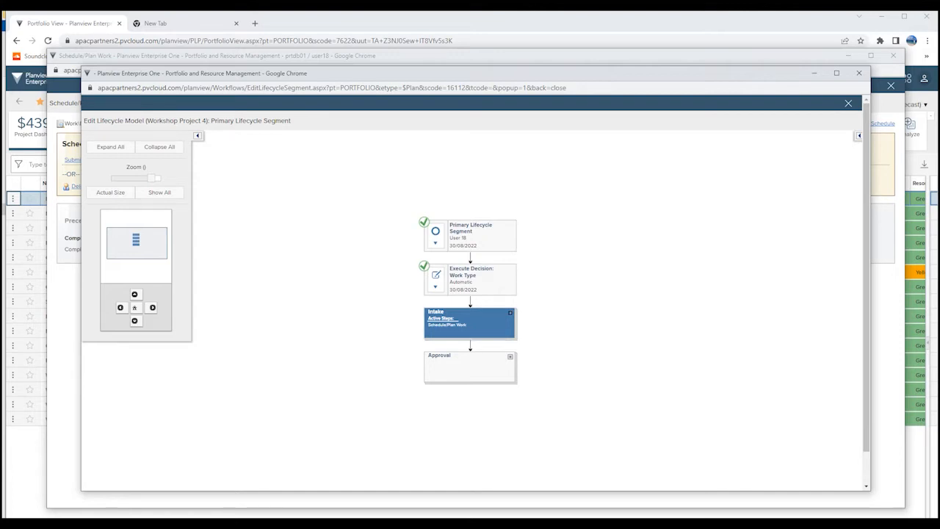
left_click(511, 313)
scroll(510, 313, "down", 1)
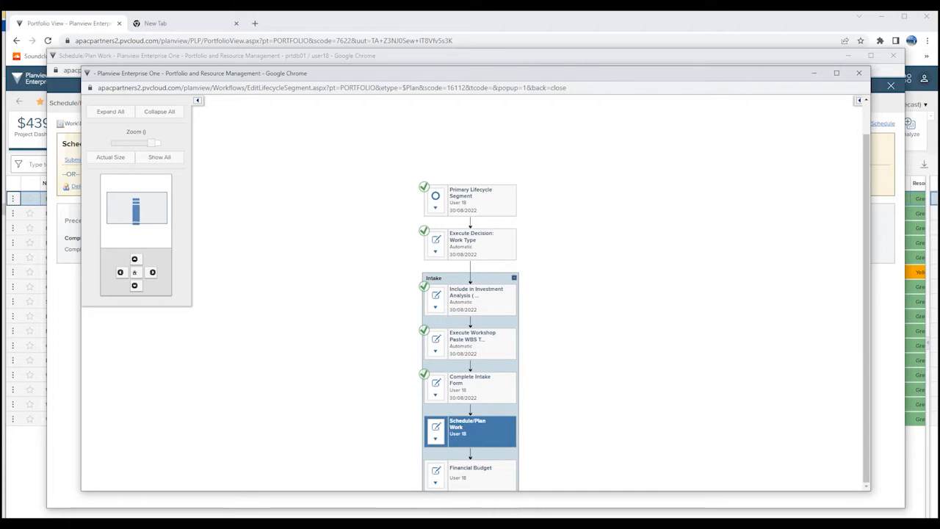
left_click(515, 278)
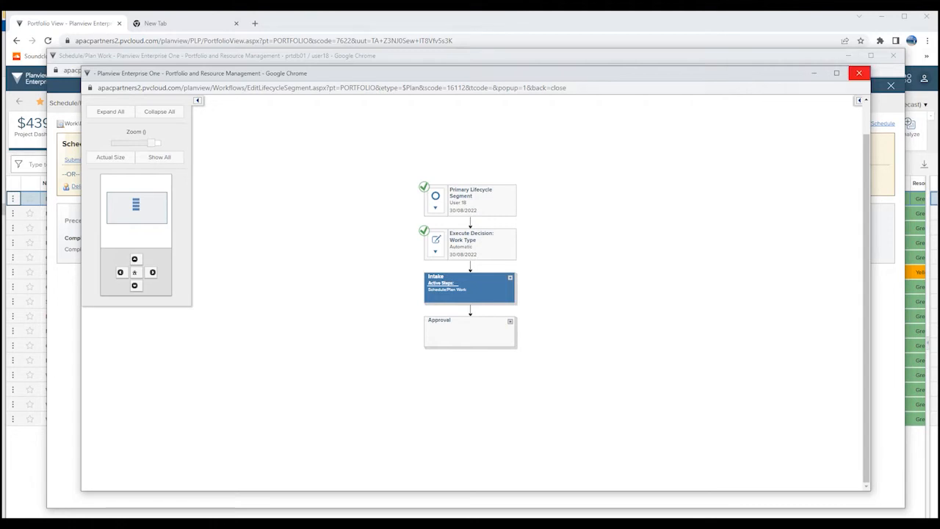
left_click(859, 73)
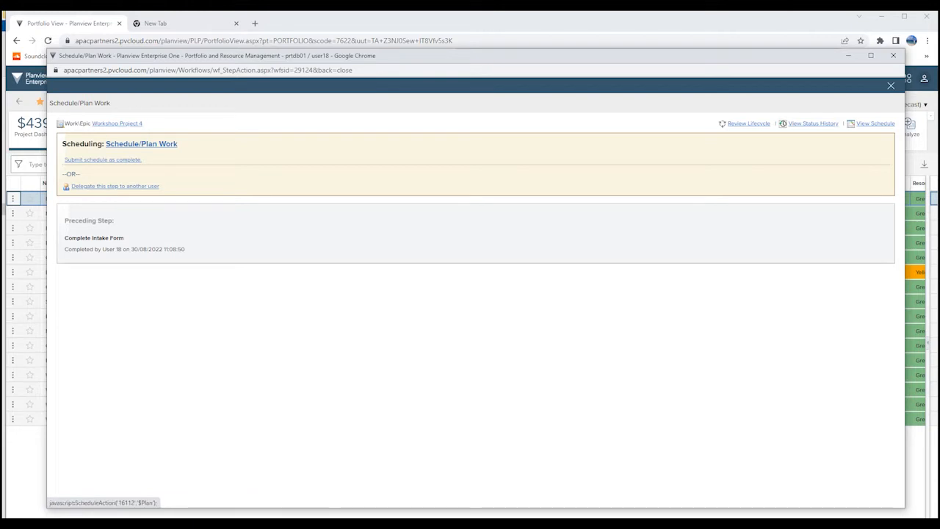
Step: Review the project's tasks and Gantt bars in the Schedule/Plan Work step, and submit the schedule as complete
left_click(141, 144)
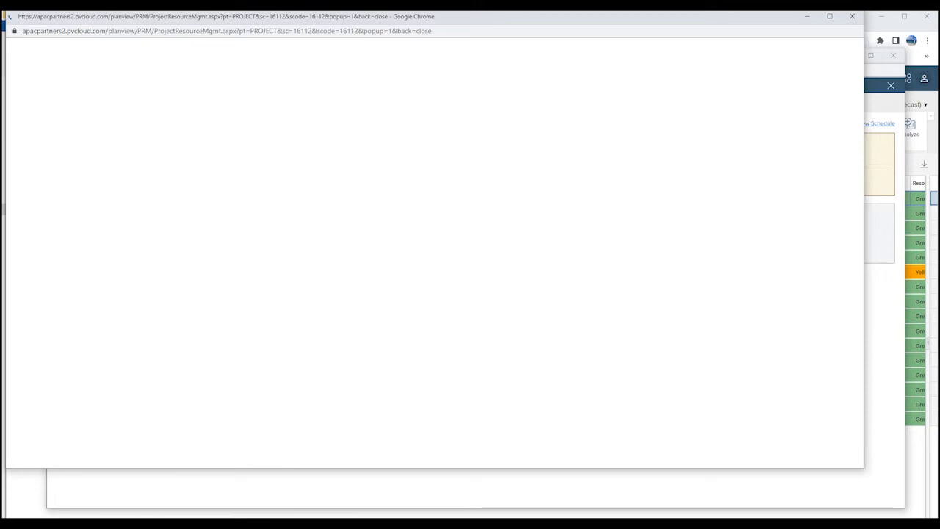
left_click_drag(227, 21, 248, 46)
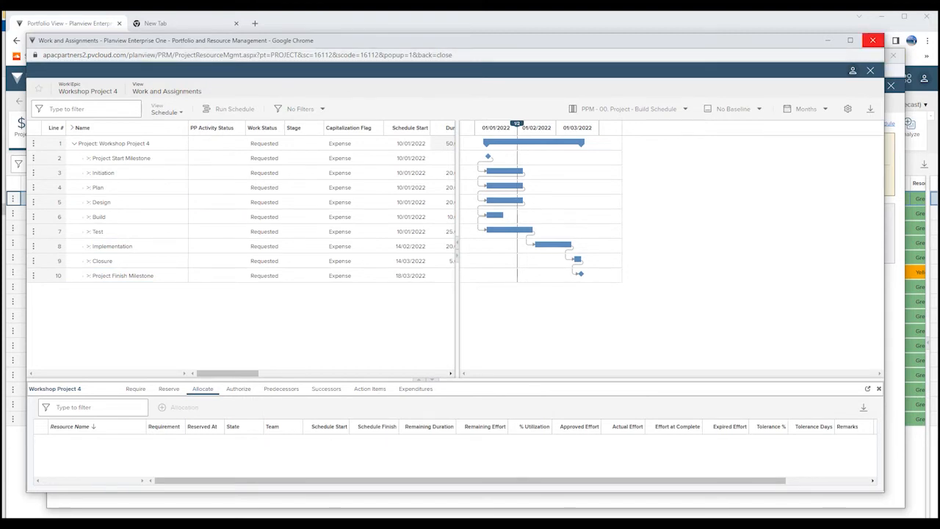
left_click(873, 40)
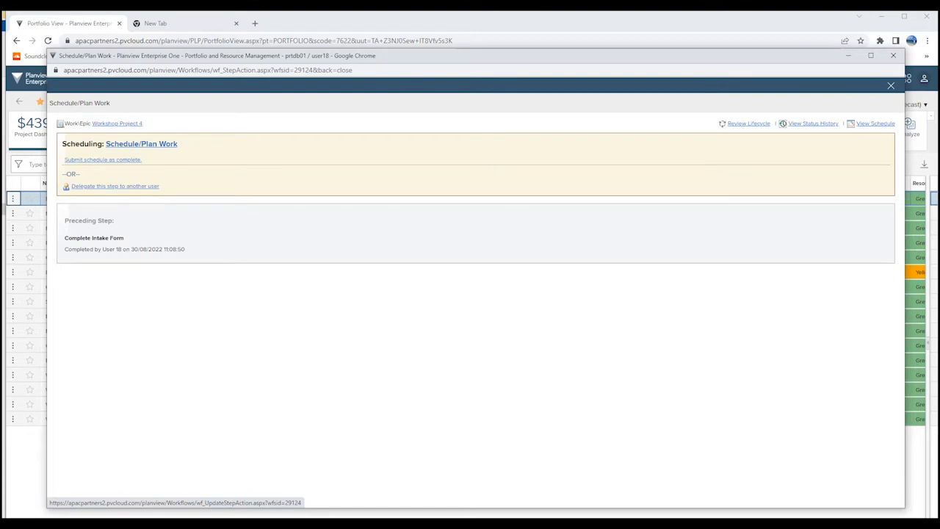
left_click(103, 159)
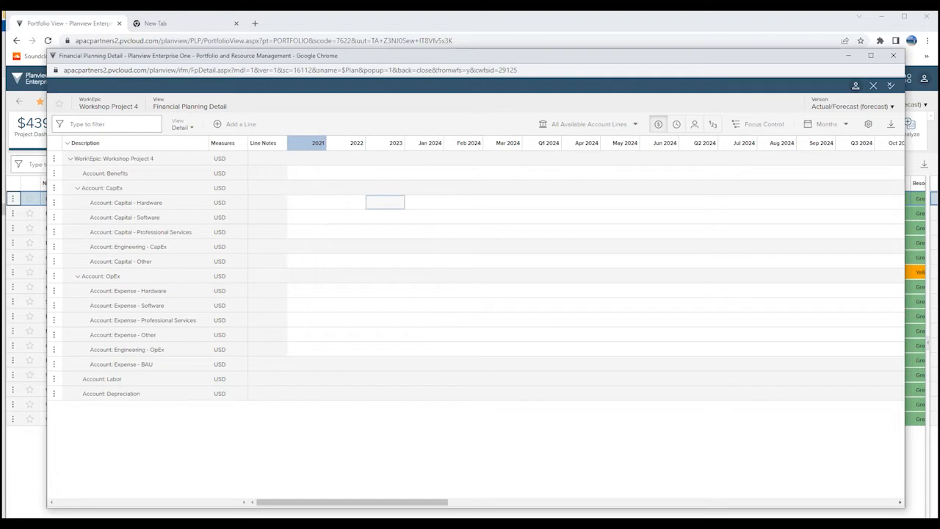
Step: Enter 2023 amounts of 35000 for Capital - Hardware and 2100 for Capital - Professional Services in the financial plan
left_click(385, 203)
type("35000")
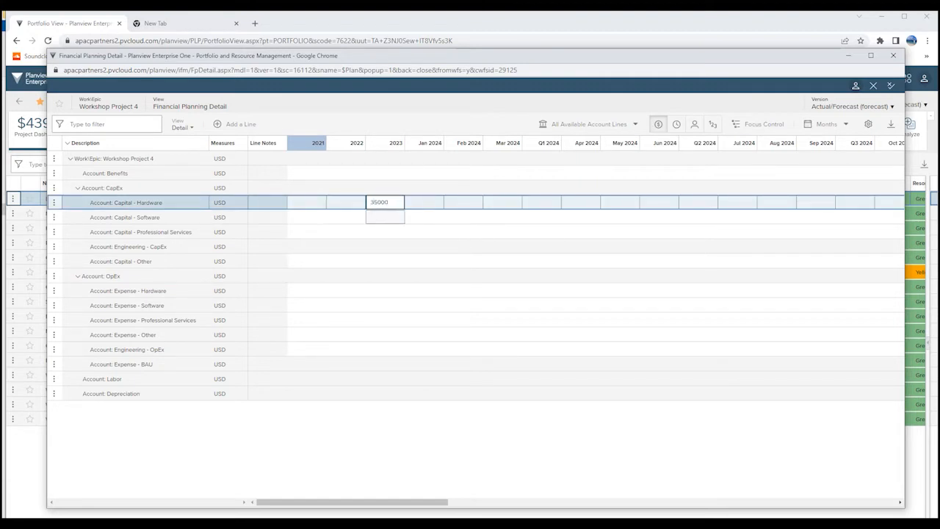
left_click(385, 232)
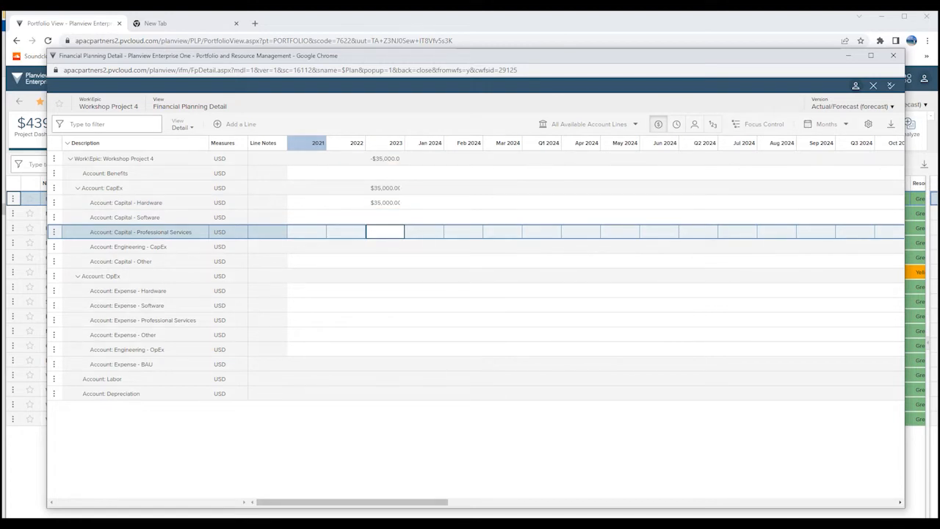
type("25")
type("00")
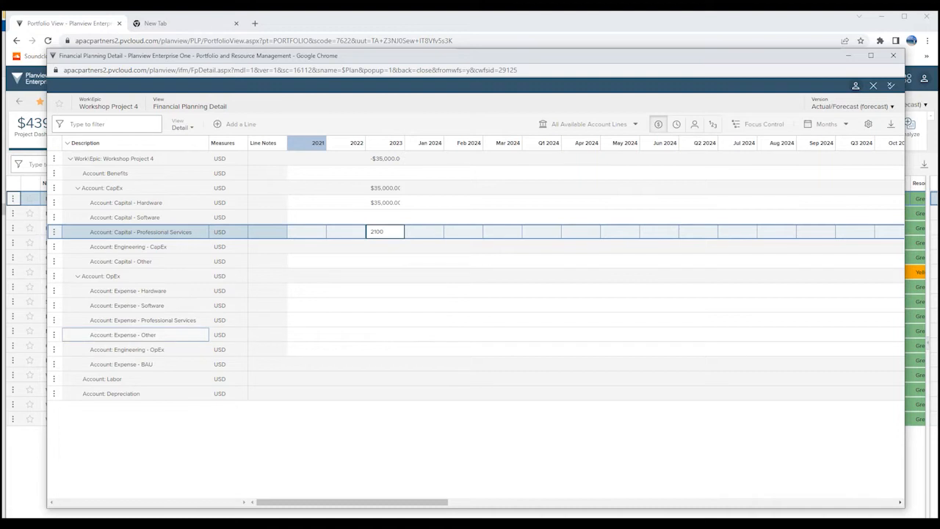
left_click(384, 291)
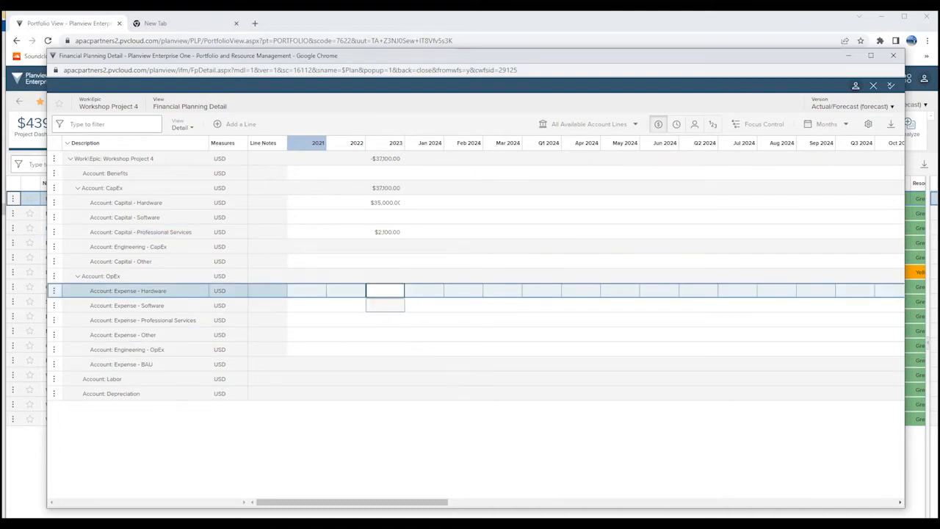
Step: Enter 4500 for Expense - Software in 2022 and 7800 for Engineering - OpEx in 2023 in the financial plan
left_click(346, 306)
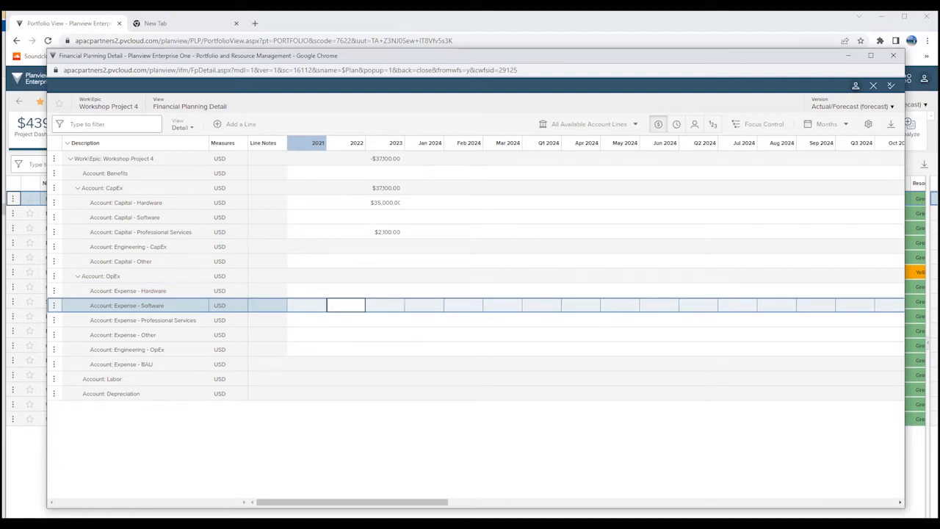
type("4500")
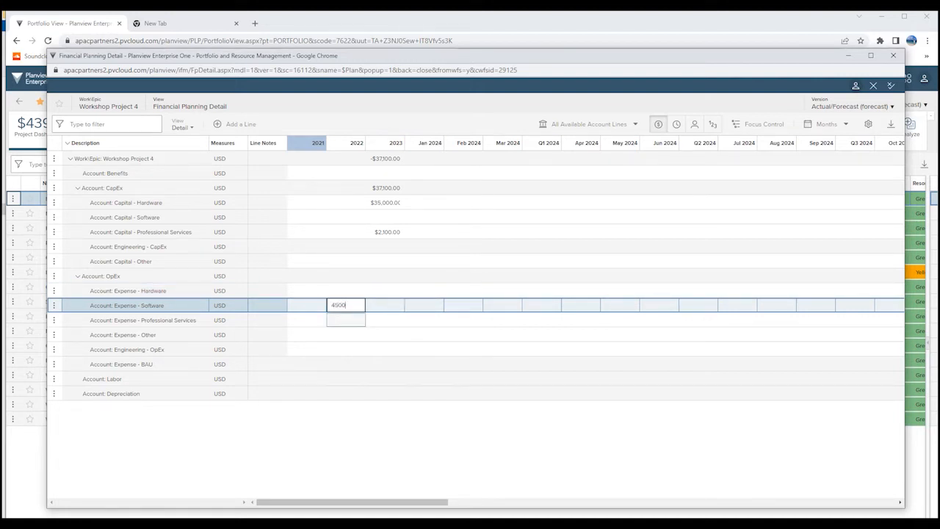
left_click(385, 334)
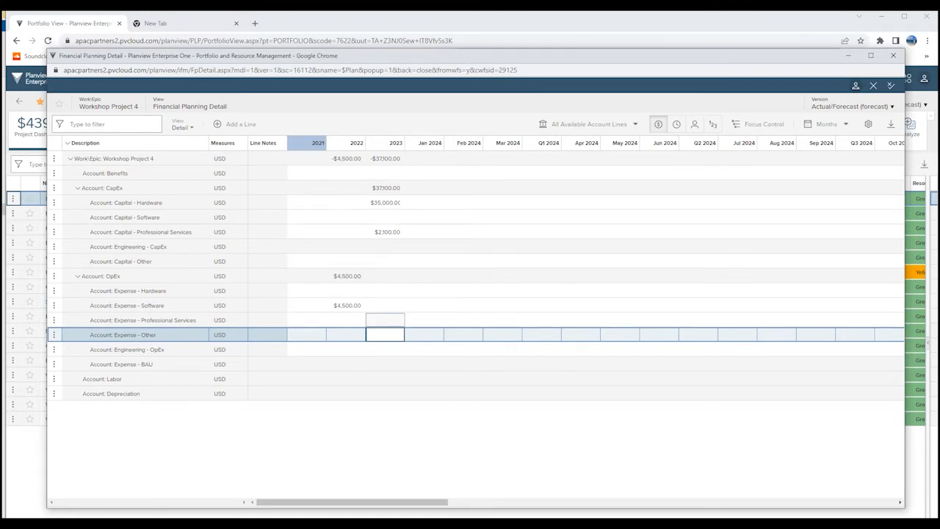
left_click(385, 350)
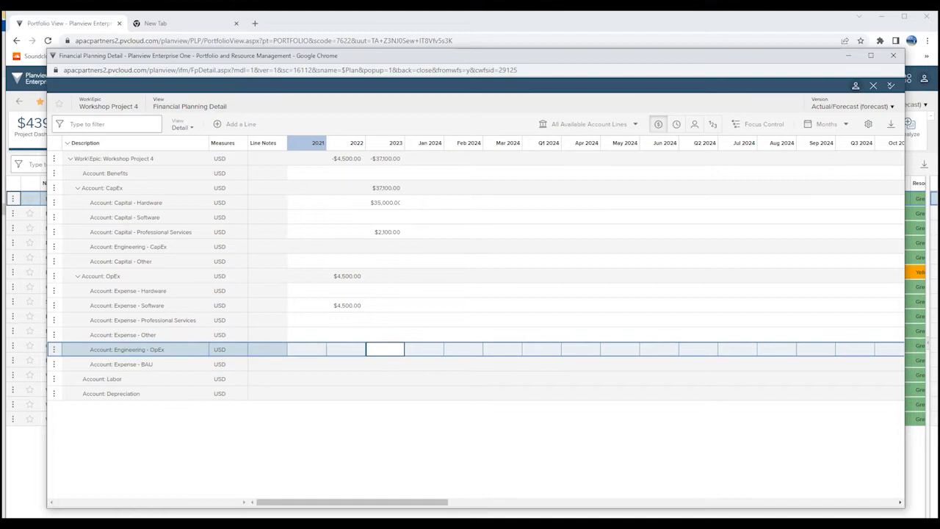
type("7800")
key("Return")
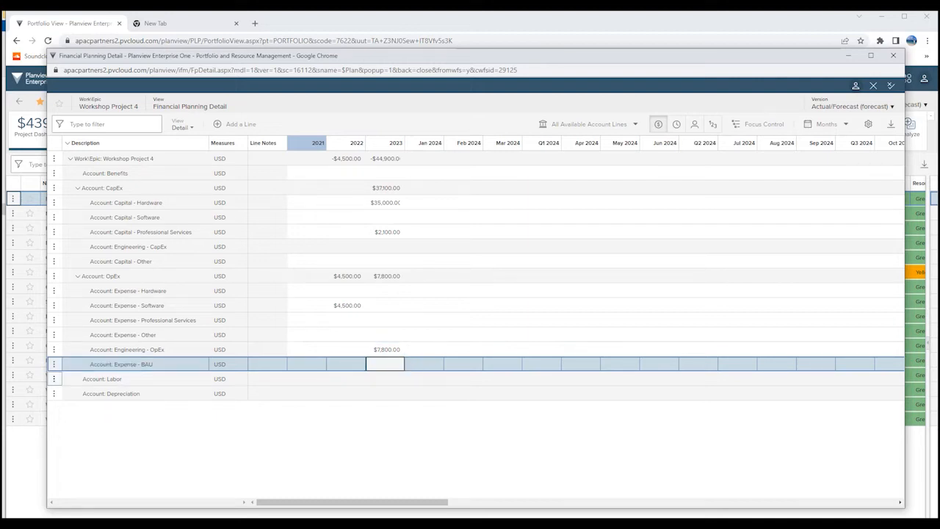
Step: Examine the line detail fields offered for a new line under Account: Labor, and leave without adding one
left_click(53, 378)
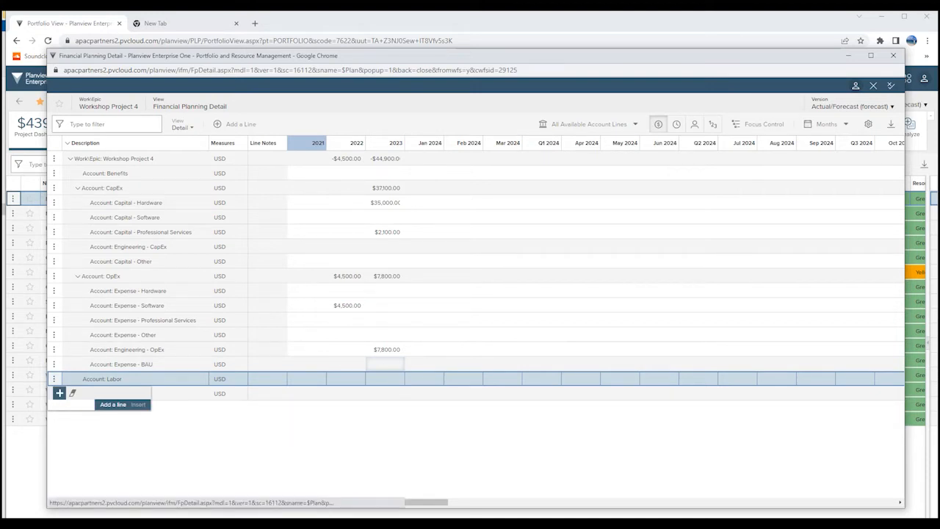
left_click(59, 393)
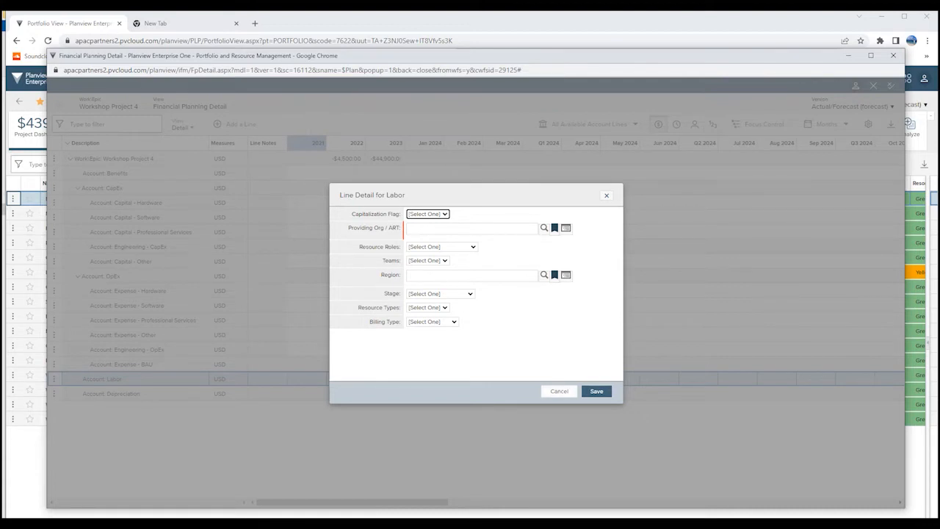
left_click(559, 391)
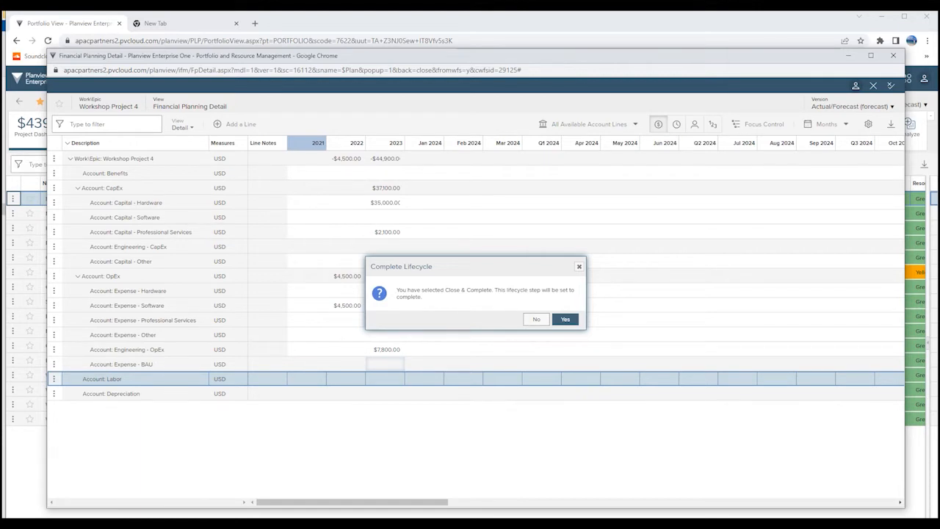
Step: Submit the financial plan of Workshop Project 4 as complete, and sign out of the current account
left_click(565, 319)
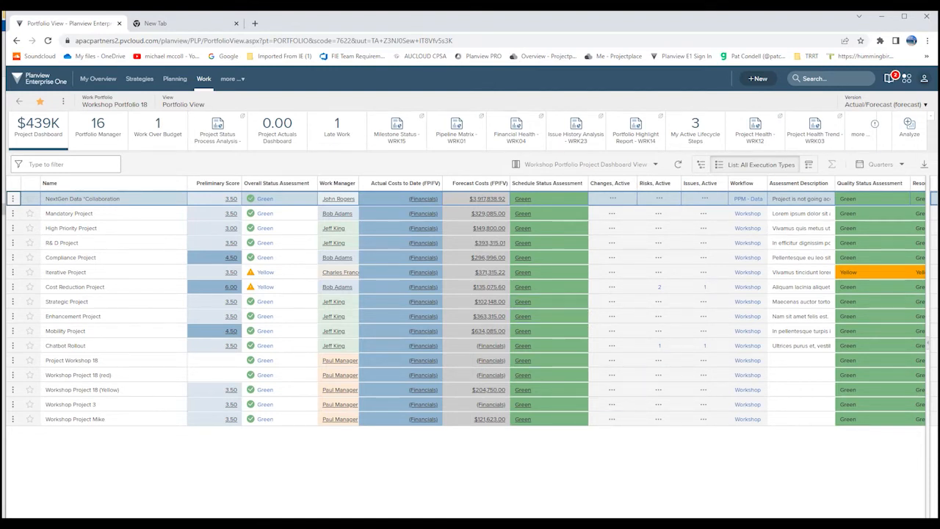
left_click(924, 78)
left_click(823, 230)
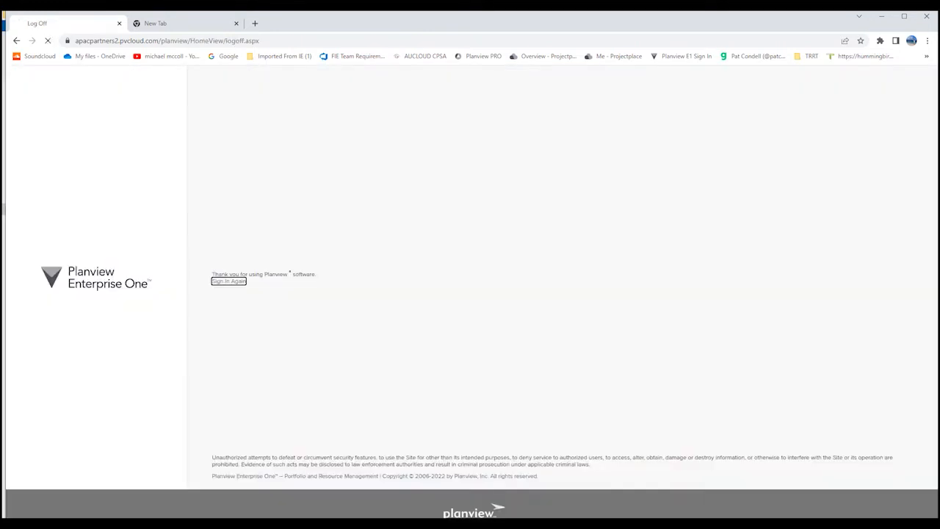
Step: Sign in as Resource Manager 18 with the saved rm18 username and account password
key("Down")
key("Down")
key("Down")
key("Down")
key("Down")
key("Down")
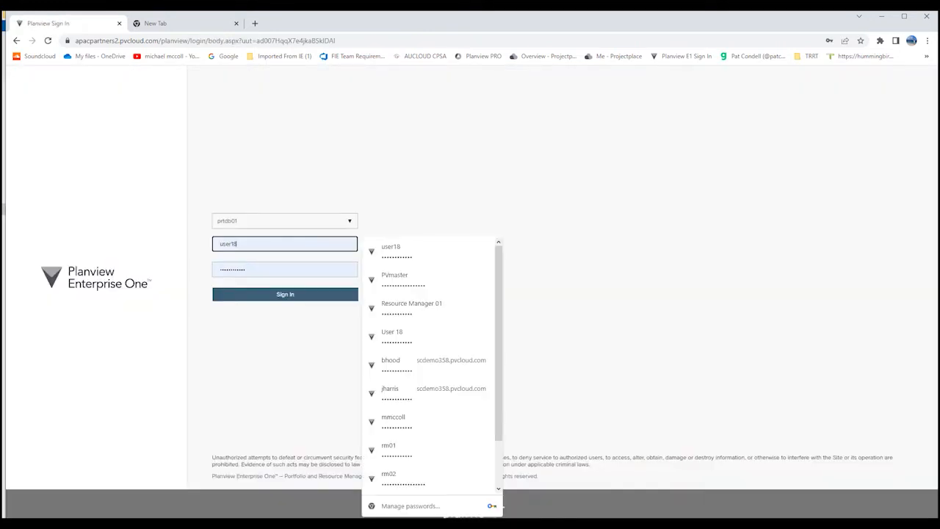
key("Down")
key("Down")
key("Down")
key("Down")
key("Down")
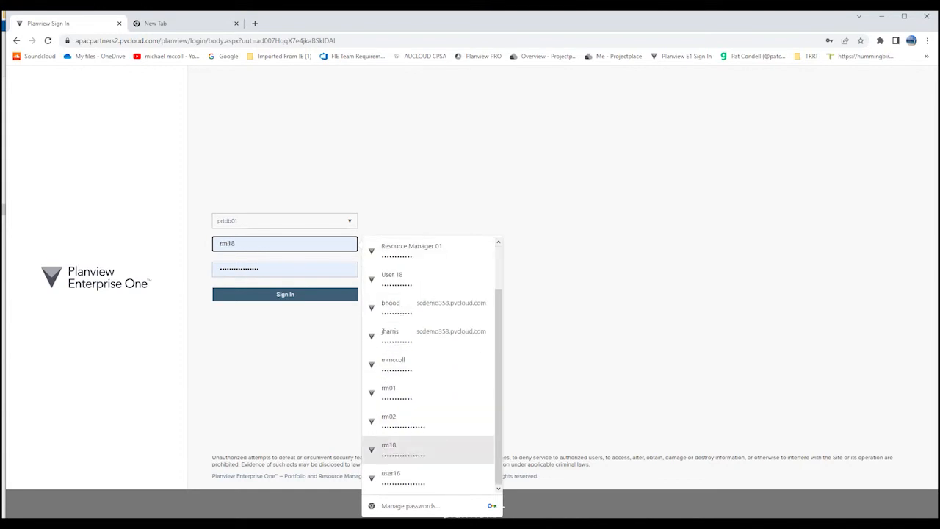
key("Return")
key("Return")
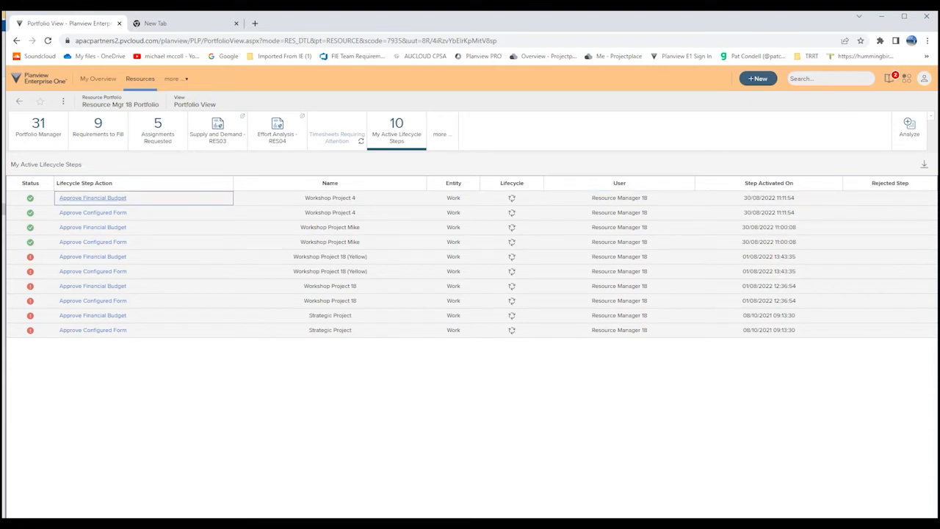
Step: Approve the Approve Configured Form step of Workshop Project 4 with the comment "this is good"
left_click(92, 197)
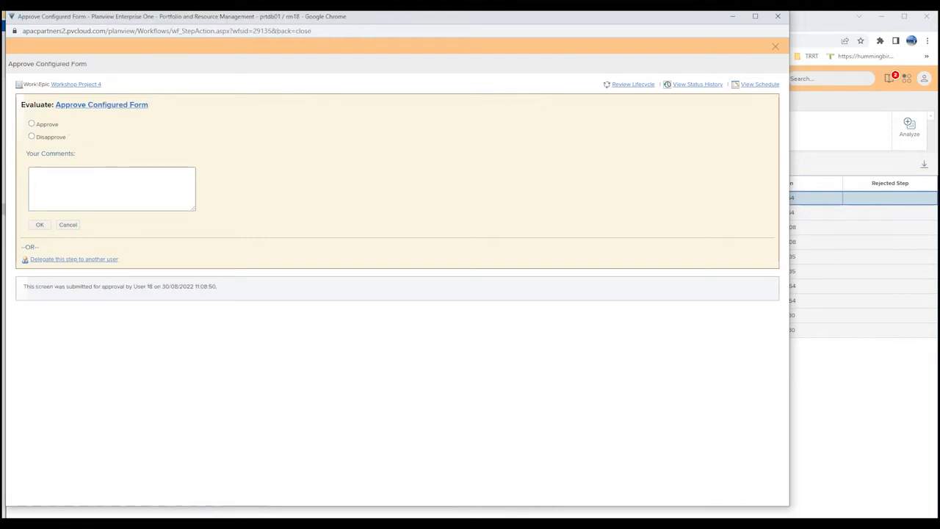
left_click_drag(441, 16, 502, 25)
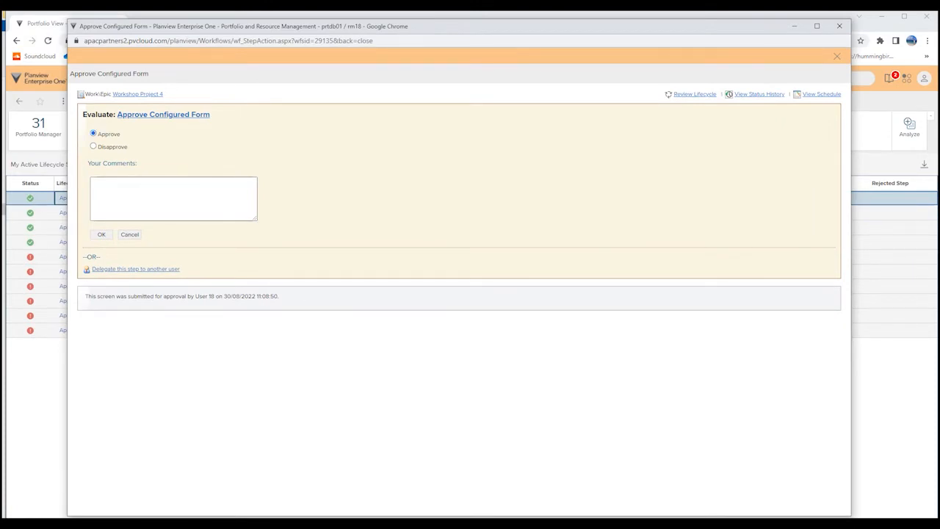
left_click(173, 199)
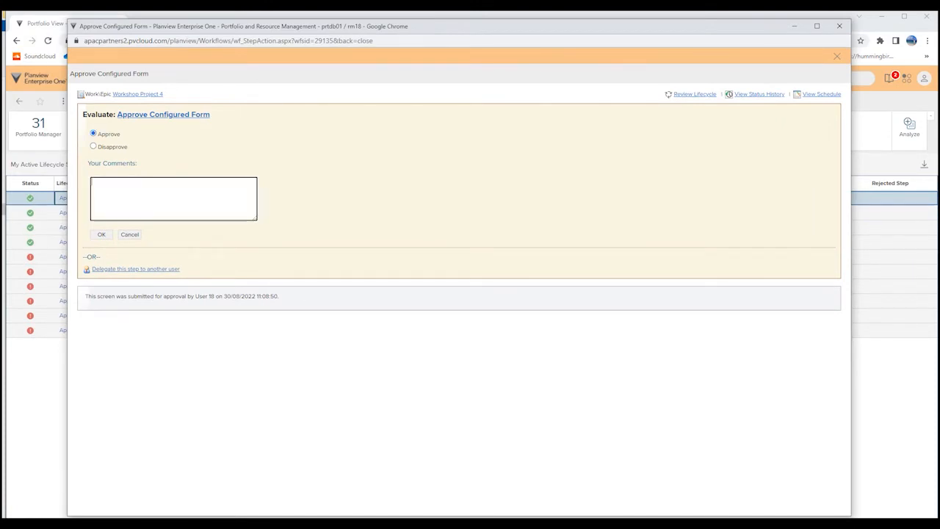
type("this go")
key("BackSpace")
key("BackSpace")
type("is good")
left_click(101, 234)
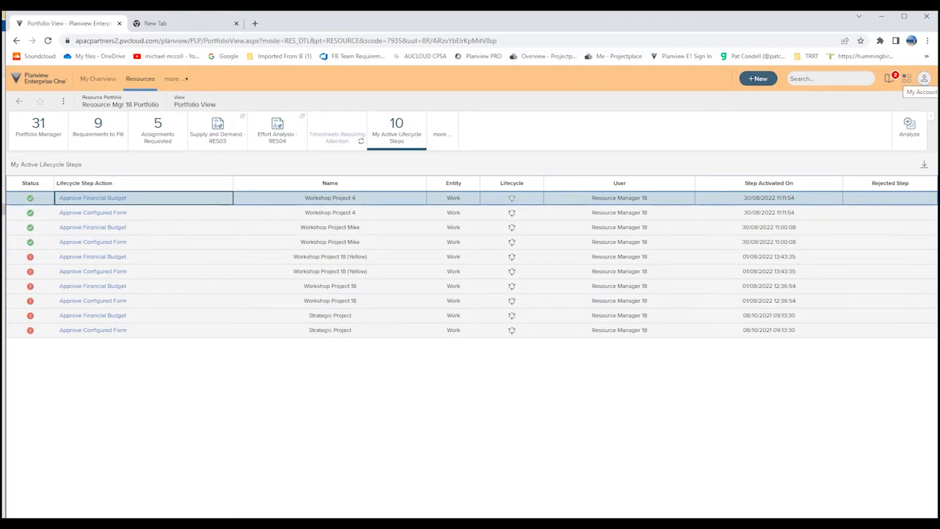
Step: Sign out of the resource manager account and sign back in with the saved user18 username and account password
left_click(924, 79)
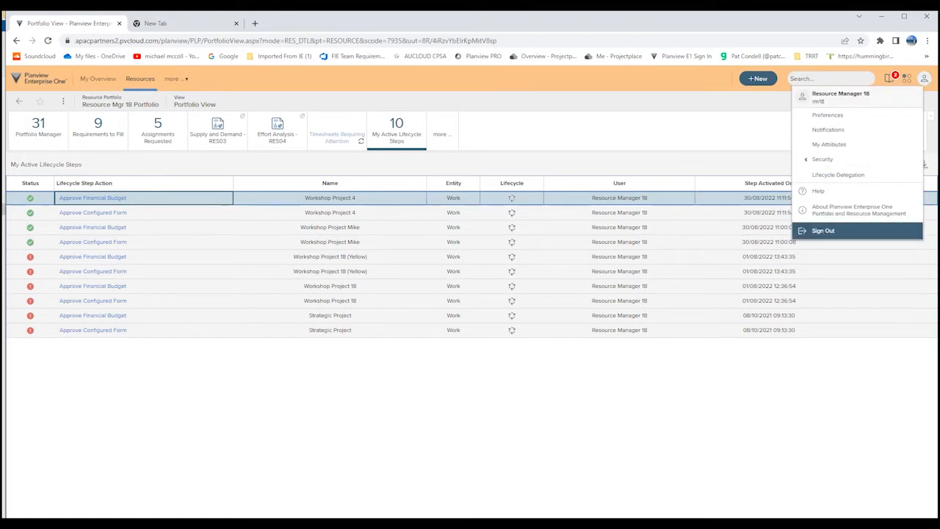
left_click(824, 230)
left_click(229, 281)
left_click(284, 244)
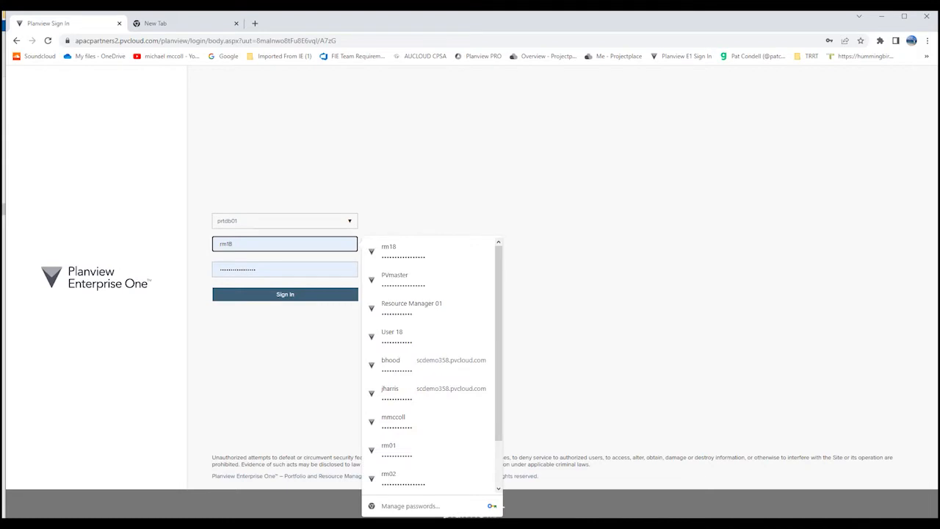
scroll(429, 365, "down", 1)
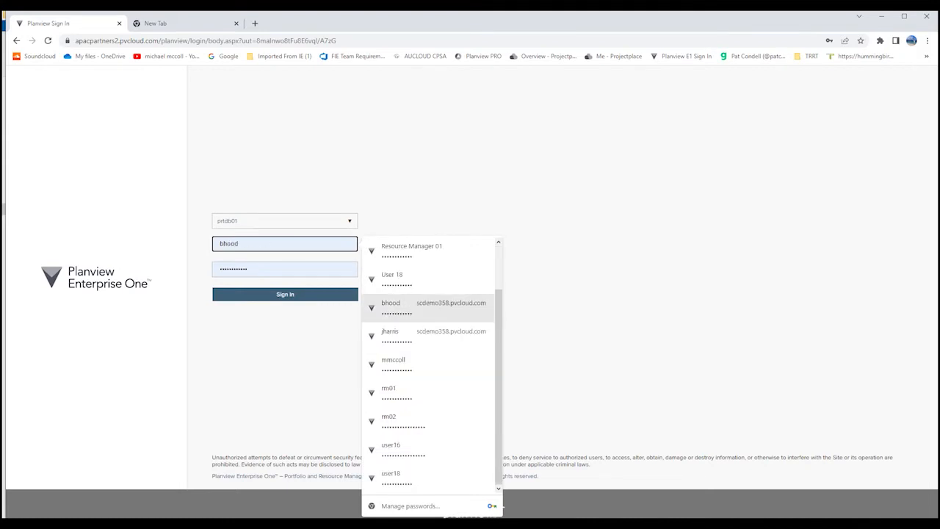
left_click(430, 478)
left_click(285, 295)
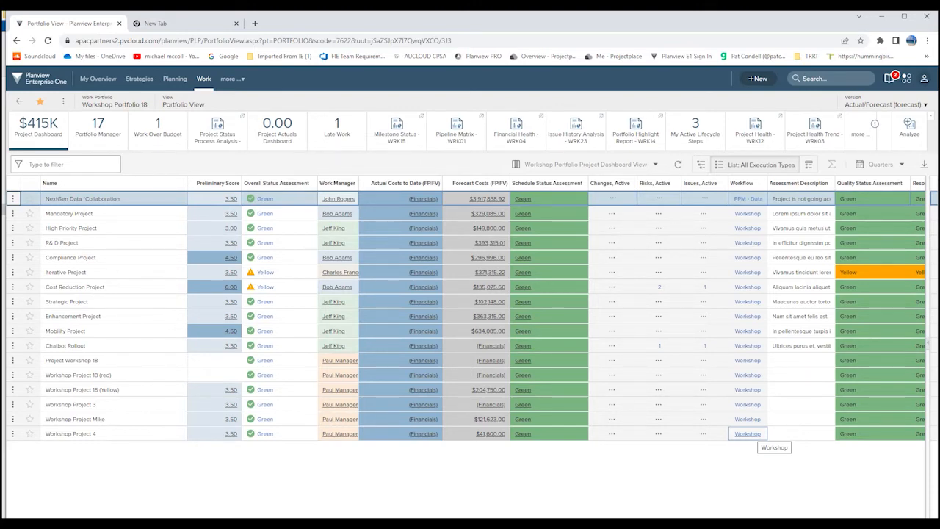
Step: Review the lifecycle of Workshop Project 4 at full window size, examining the individual steps in the Intake and Approval stages
left_click(748, 434)
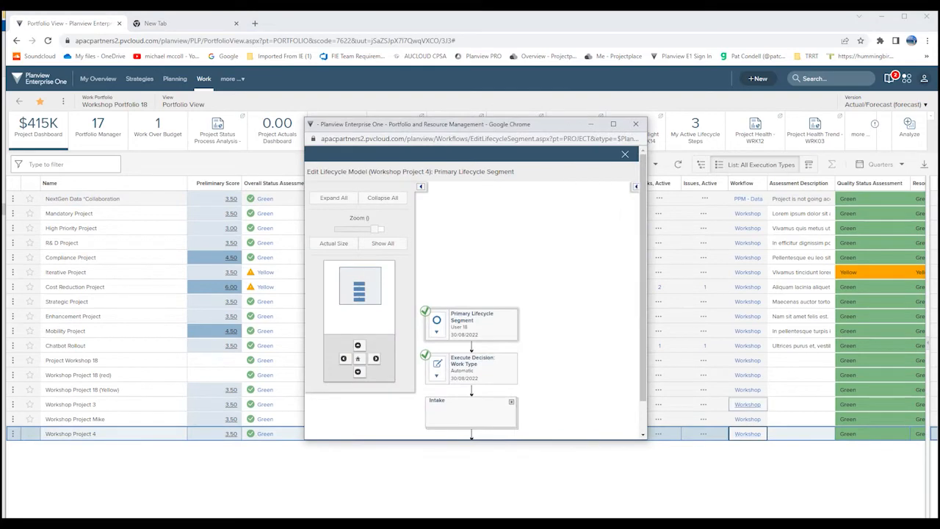
left_click(613, 123)
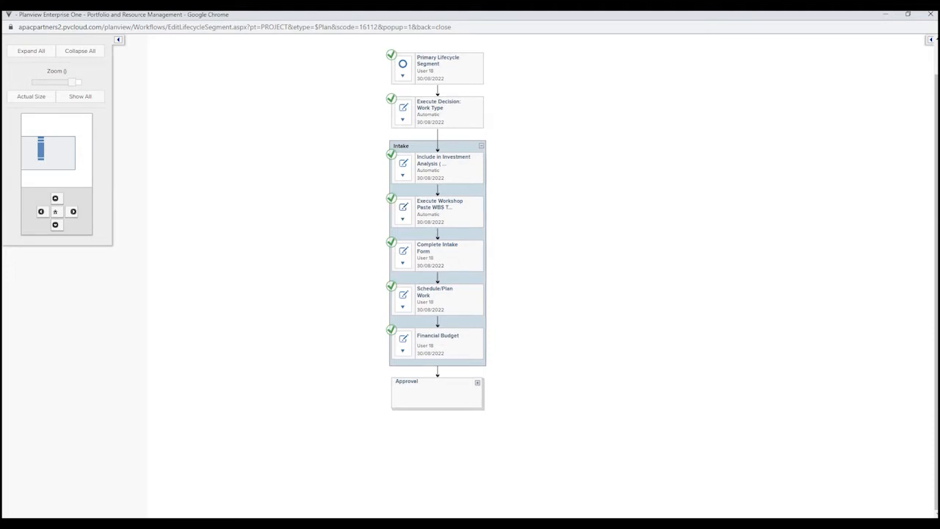
left_click(478, 383)
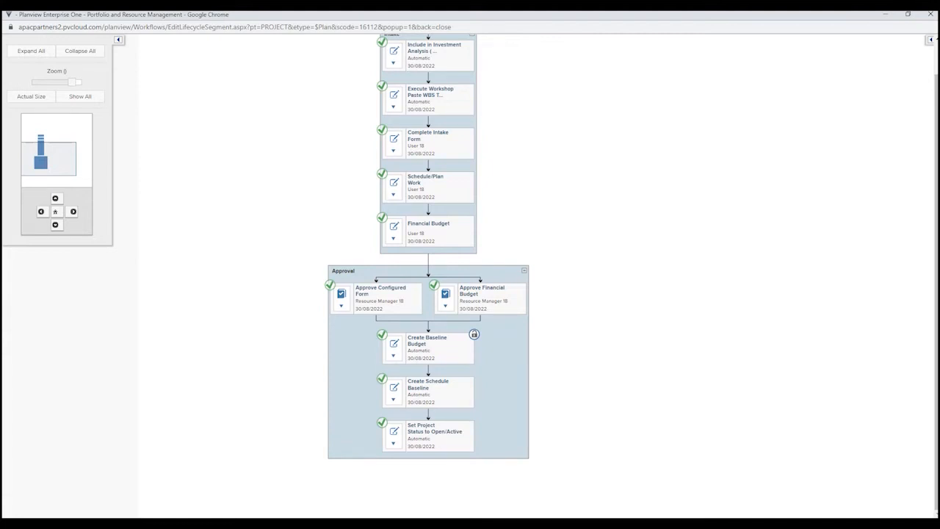
scroll(428, 276, "up", 3)
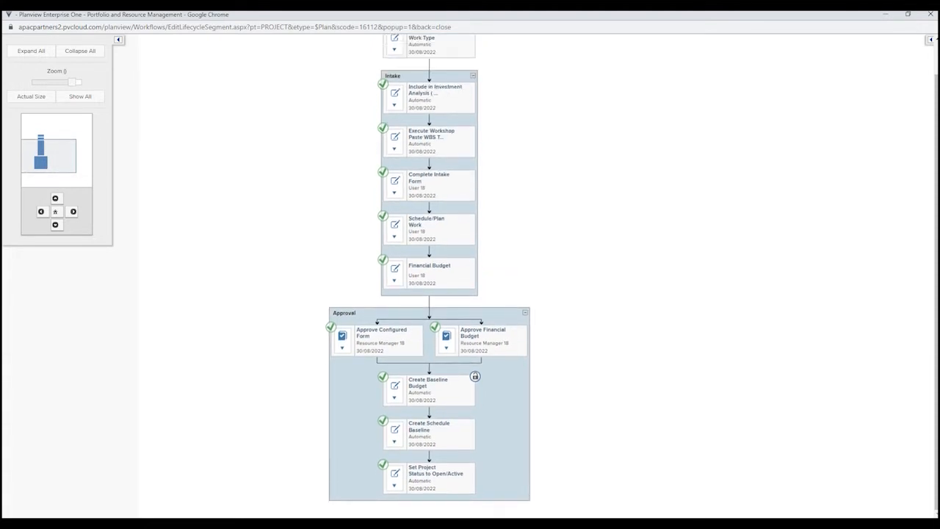
left_click_drag(507, 292, 502, 272)
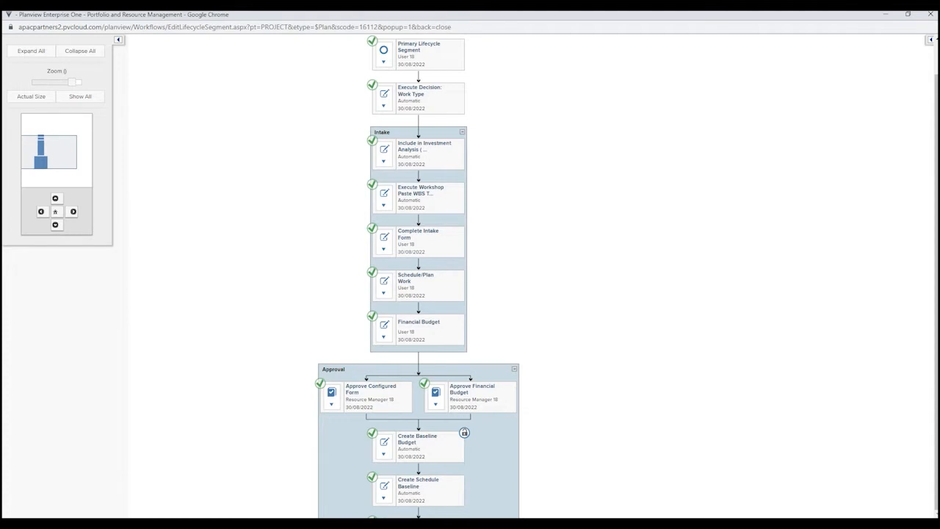
left_click(931, 14)
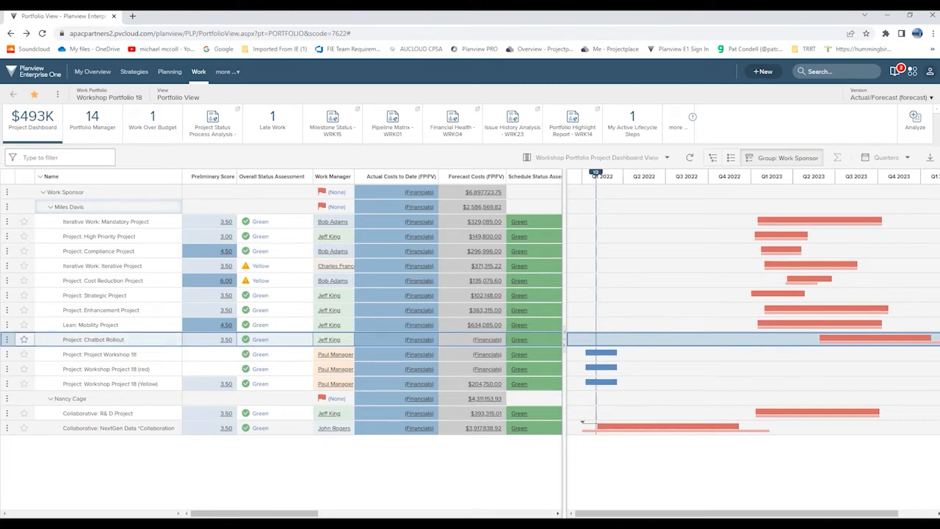
Step: Open Work and Assignments for the Chatbot Rollout project, look at its Schedule and Assignments view, and return to the Schedule view
left_click(6, 340)
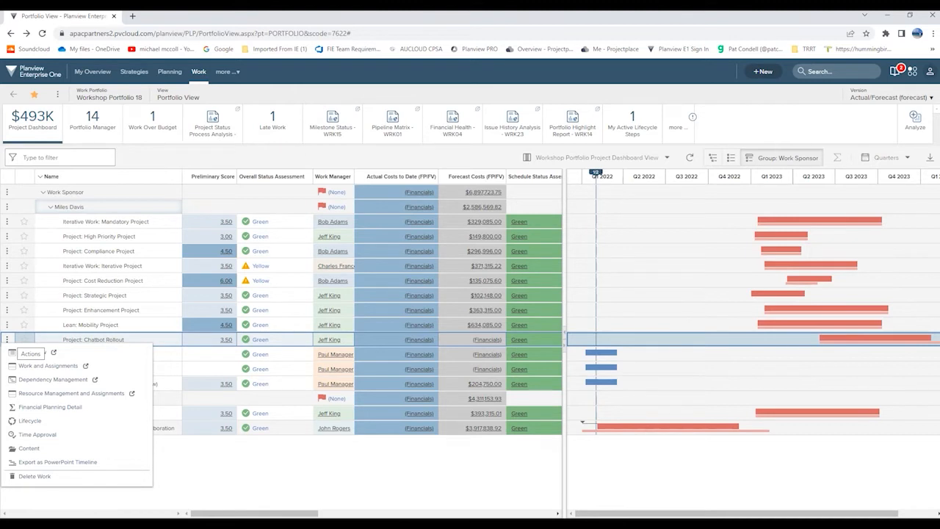
left_click(48, 365)
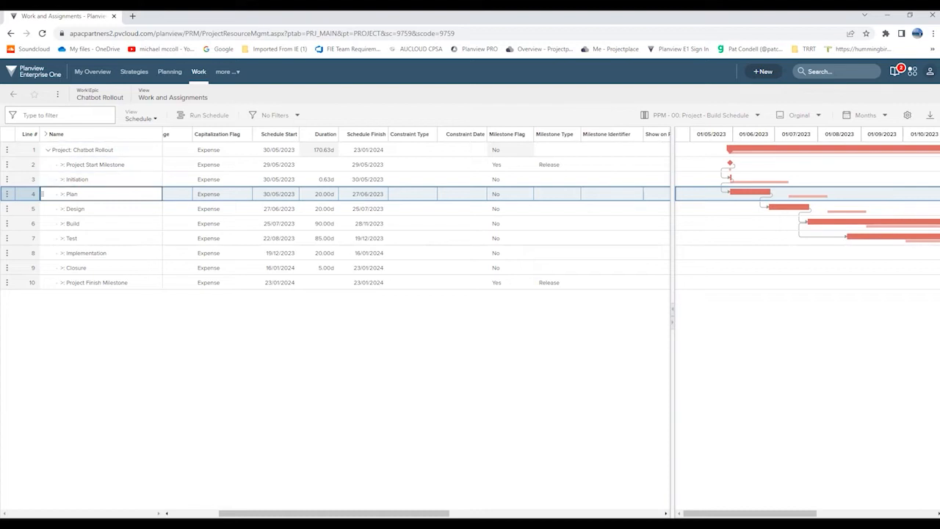
left_click(141, 119)
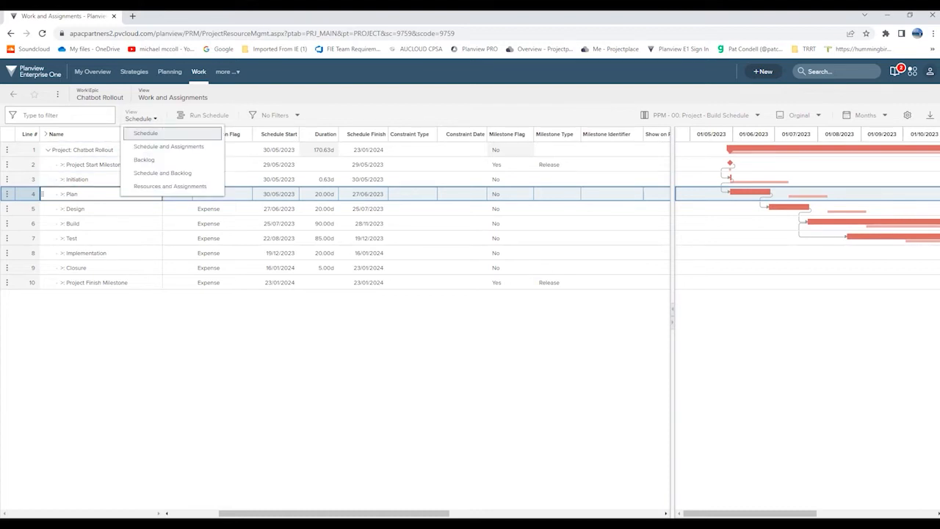
left_click(168, 144)
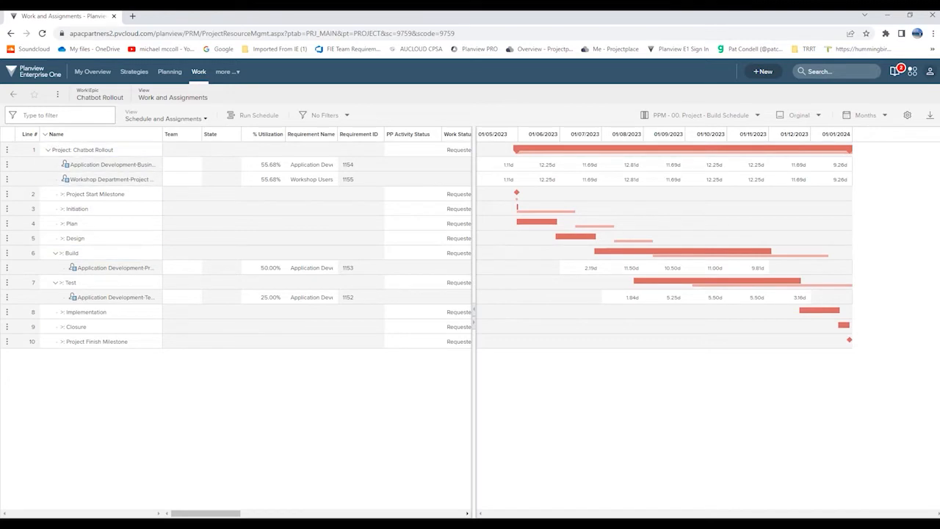
left_click(166, 118)
left_click(147, 132)
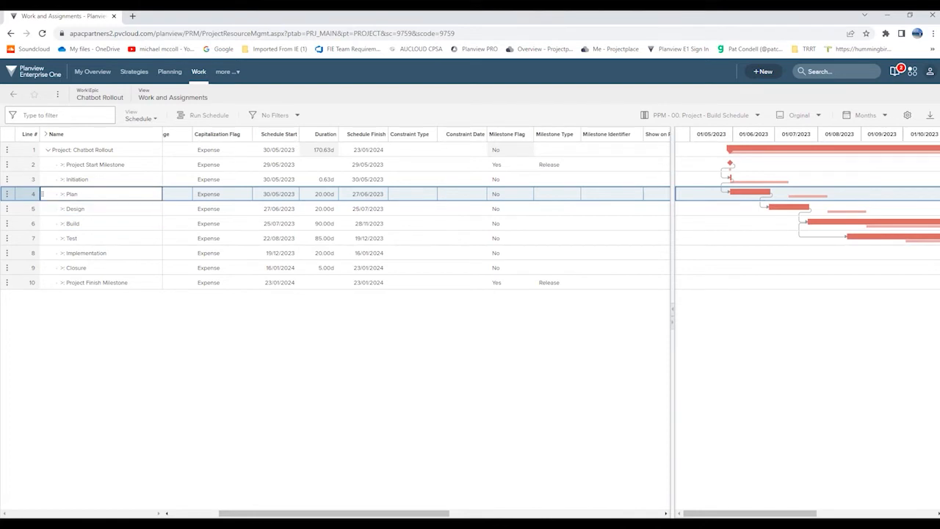
Step: Insert a child task named "Act 1" under the Plan phase of the Chatbot Rollout schedule
right_click(83, 195)
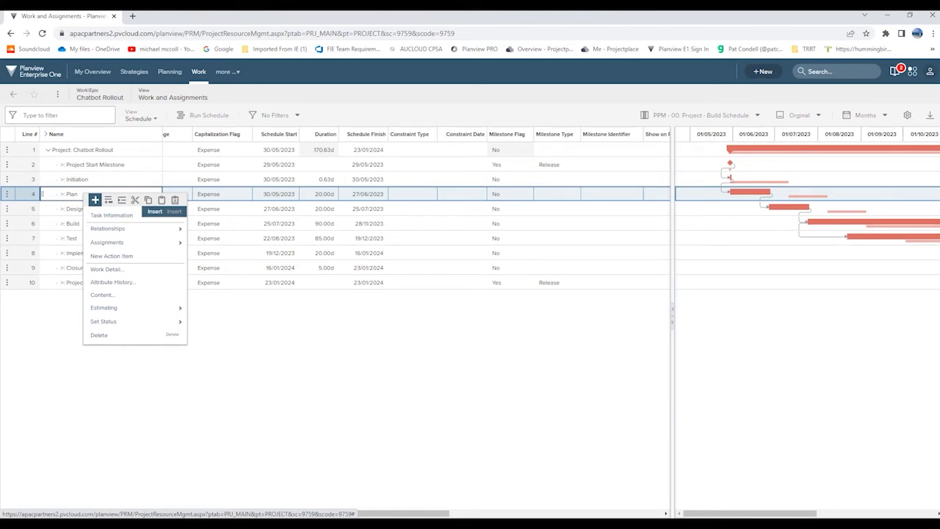
left_click(94, 200)
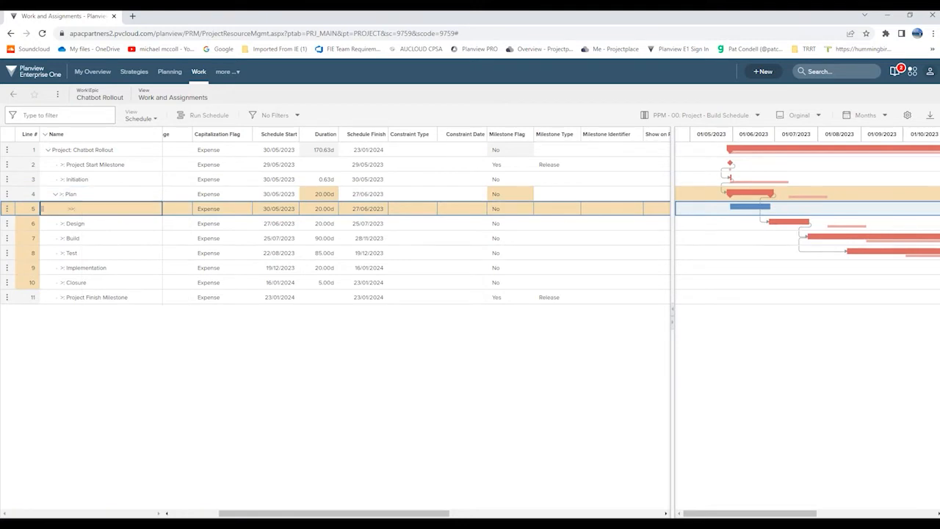
double_click(95, 209)
type("Ad")
key("Return")
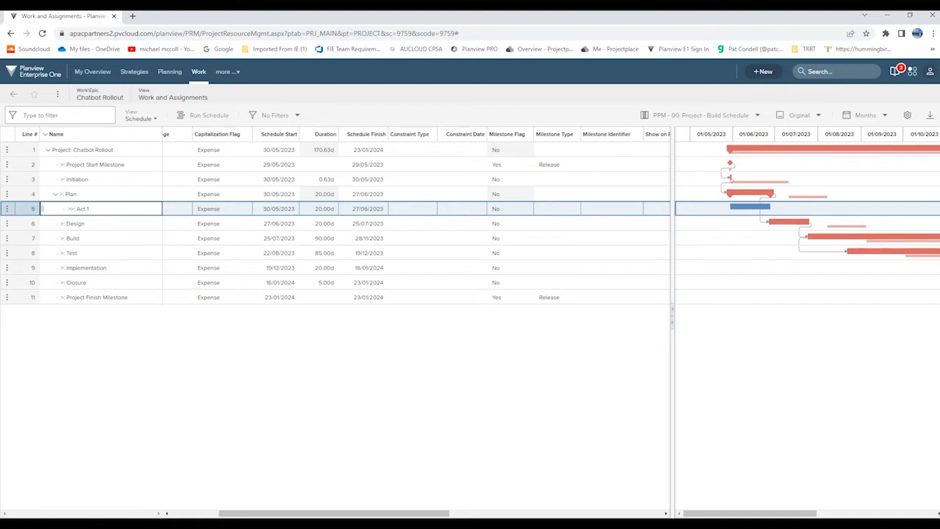
Step: Insert a task named "Act 2" below Act 1 in the Plan phase and outdent it to Act 1's level
mouse_move(738, 207)
right_click(93, 209)
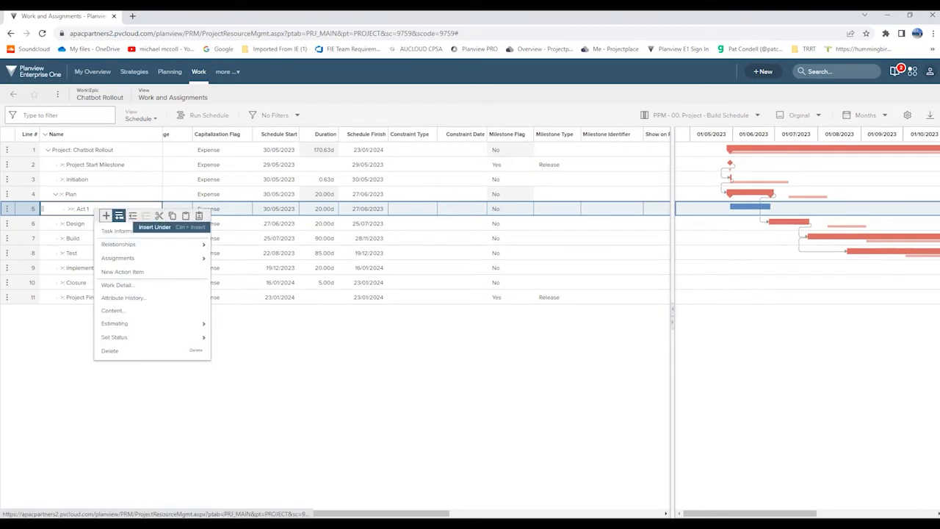
left_click(119, 217)
type("A")
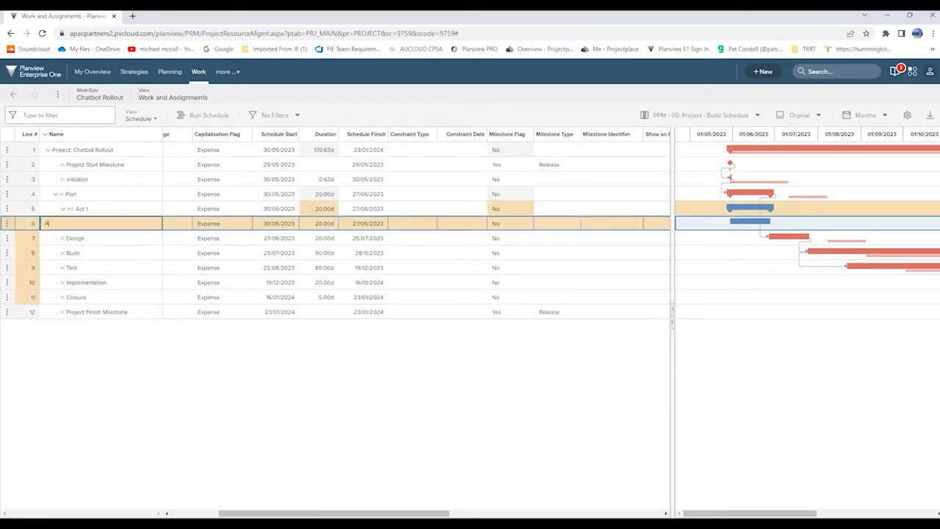
type("ct 2")
key("Return")
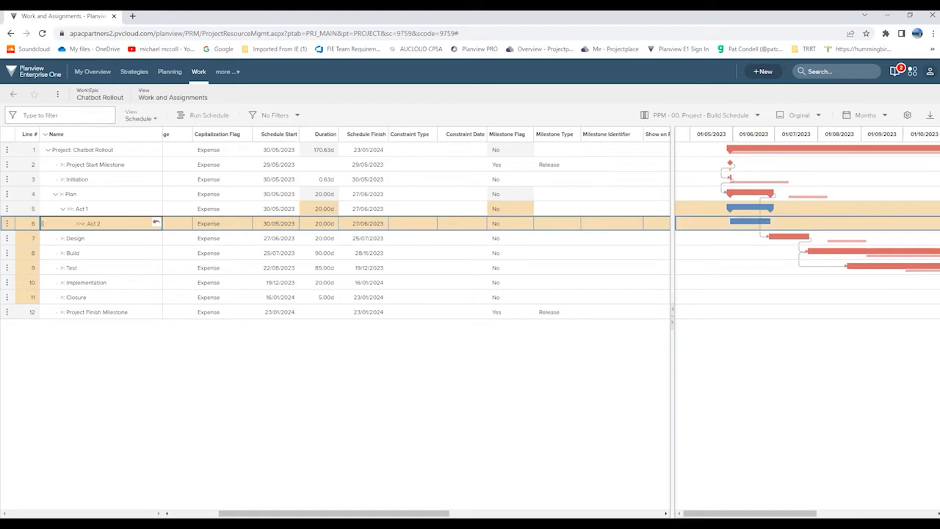
right_click(104, 224)
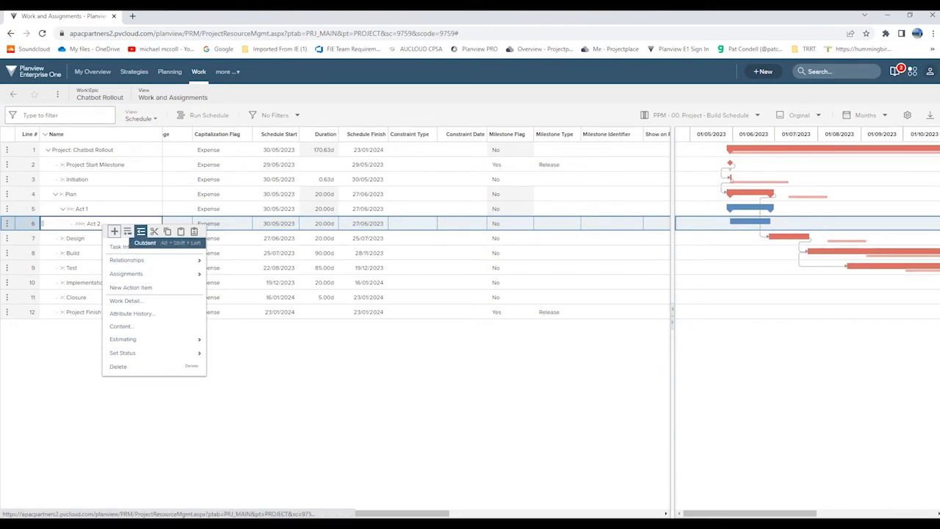
left_click(140, 231)
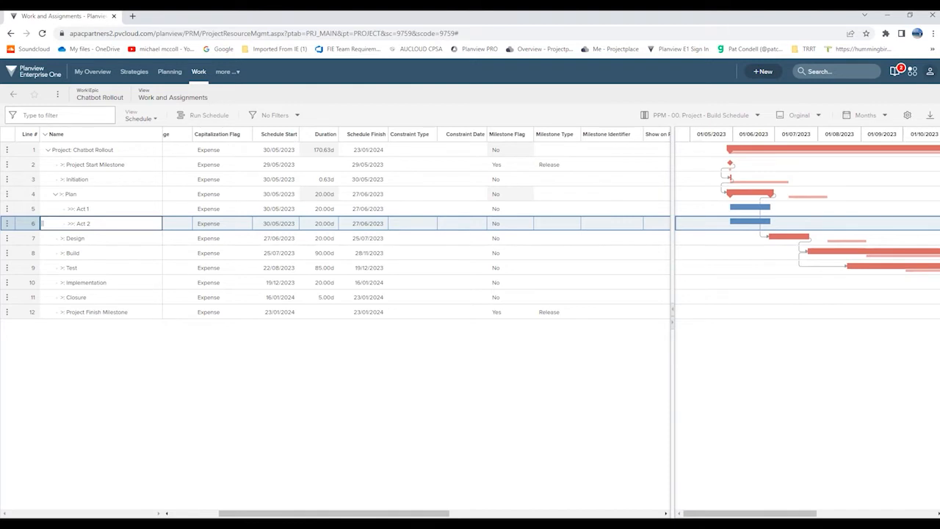
Step: Insert a task named "Act 3" below Act 2 and outdent it to the same level as Act 2
right_click(104, 221)
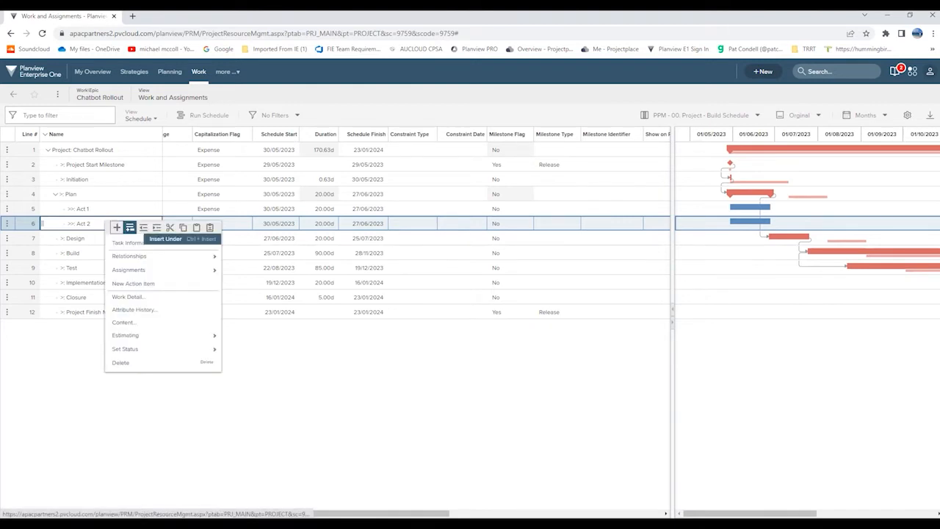
left_click(131, 227)
type("Act 3")
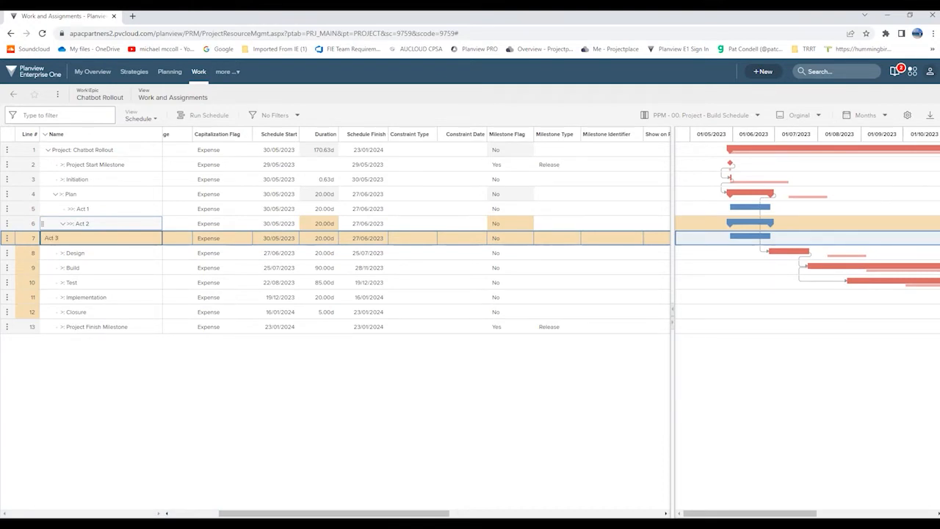
key("Return")
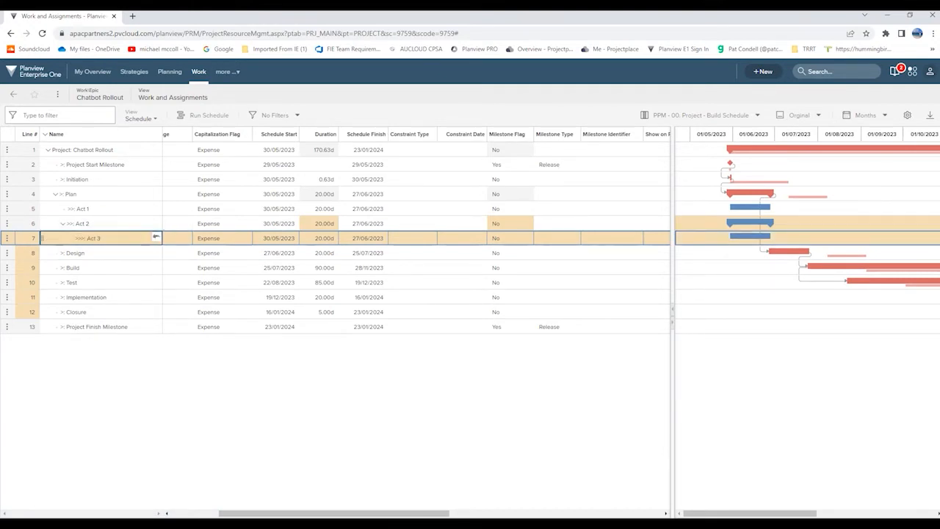
right_click(110, 240)
left_click(142, 247)
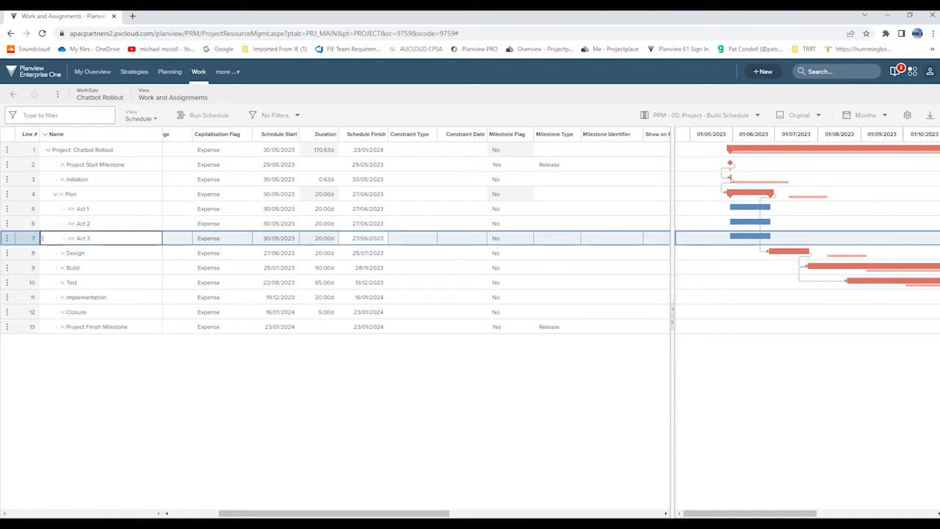
Step: Set the duration of Act 3 to 10 hours (10h)
left_click(319, 239)
left_click(319, 239)
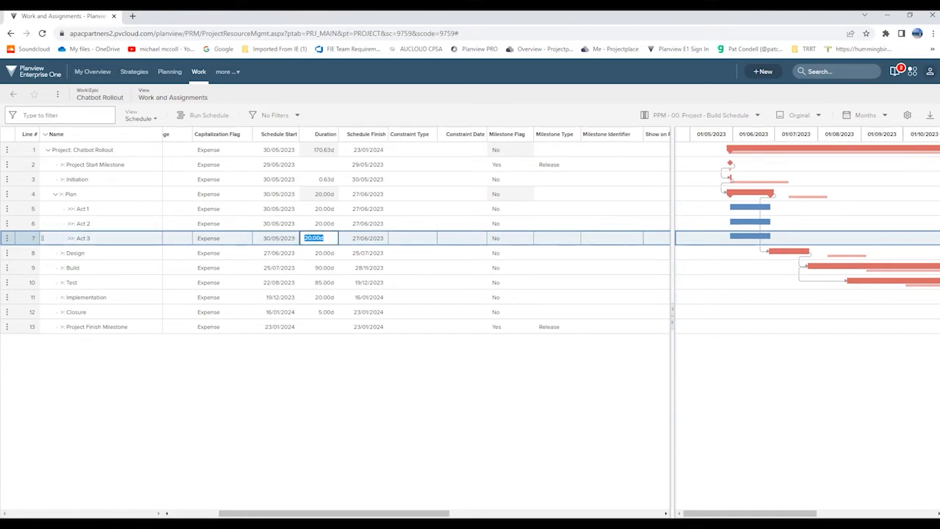
type("10h")
key("Return")
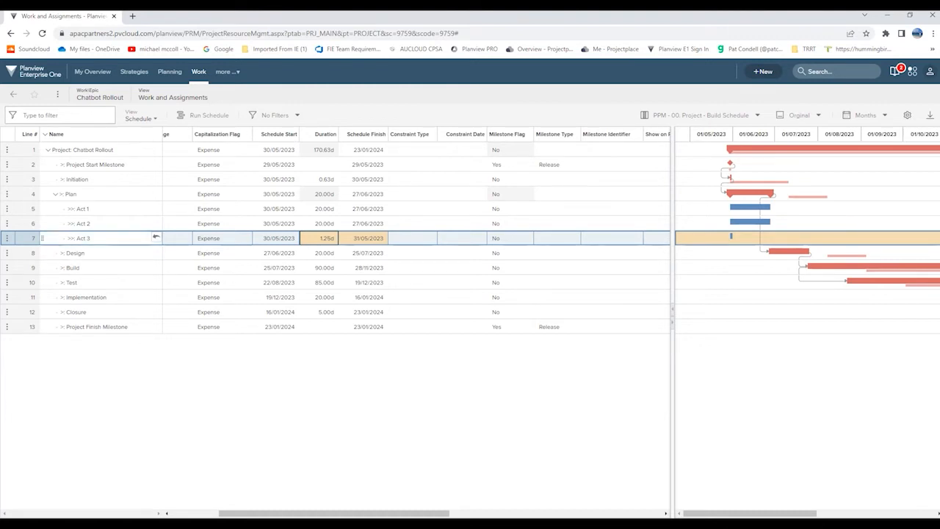
Step: Insert a task named "Milestone" below Act 3 and outdent it to the same level as Act 3
right_click(92, 239)
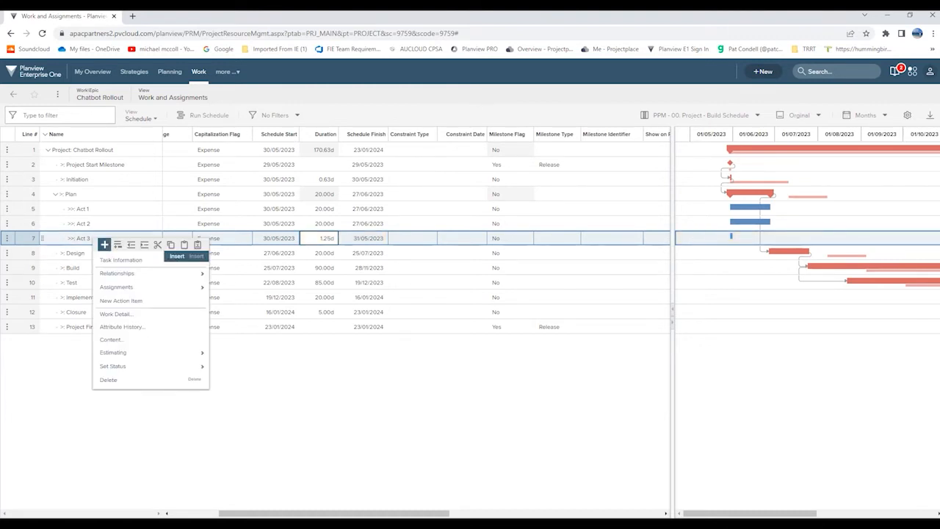
left_click(118, 244)
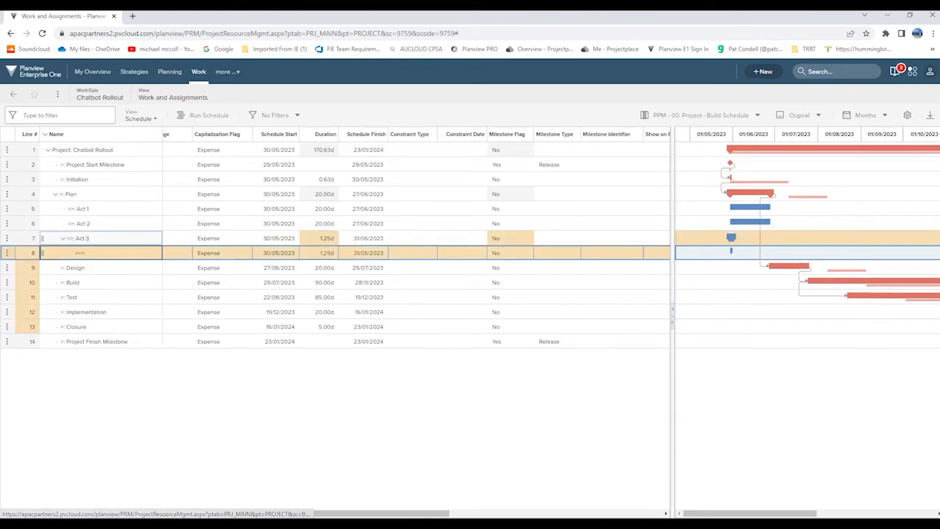
type("Milestone")
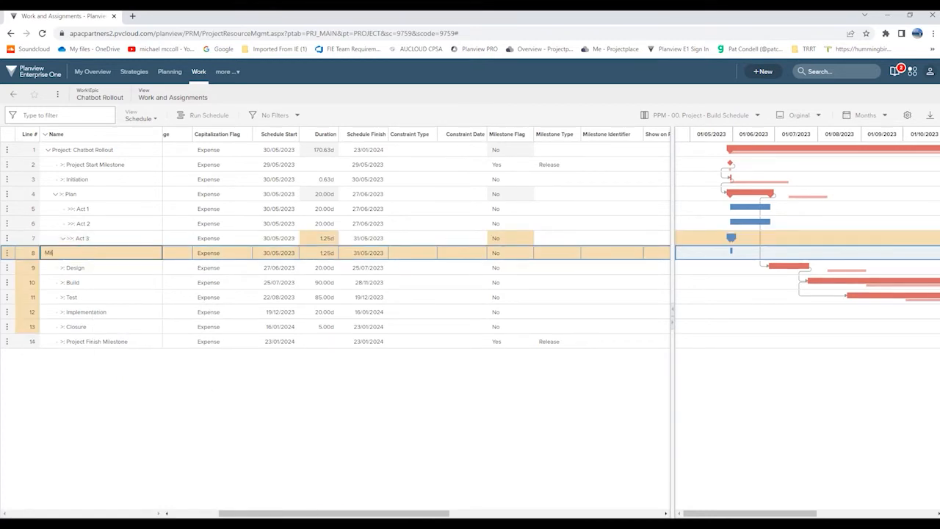
key("BackSpace")
key("BackSpace")
type("one")
key("Return")
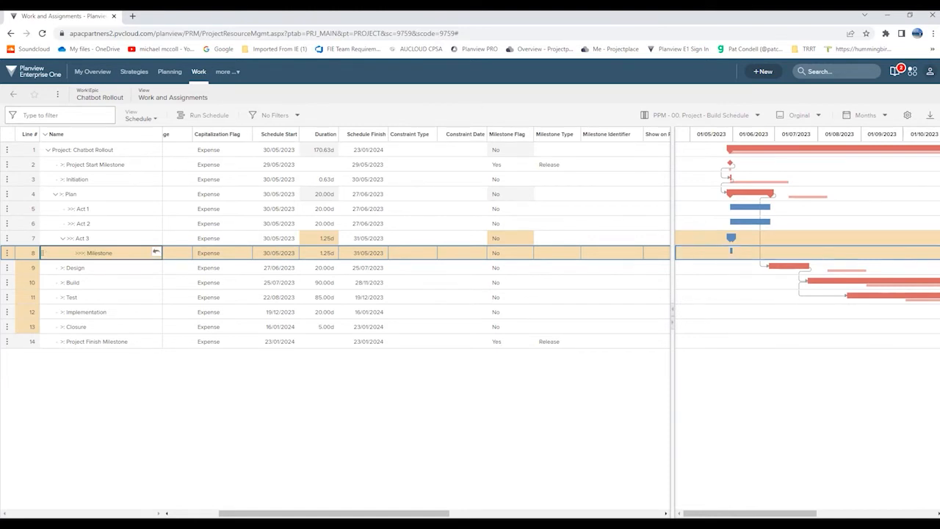
right_click(156, 252)
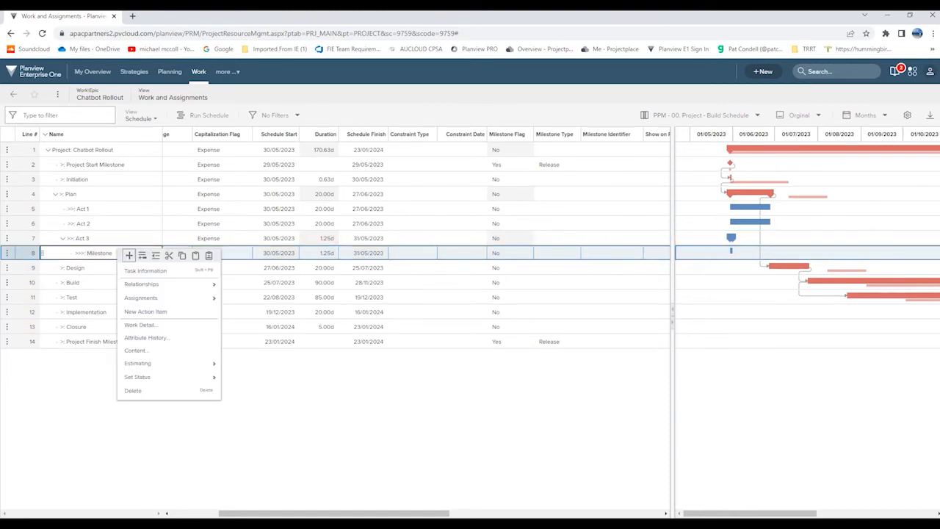
left_click(144, 252)
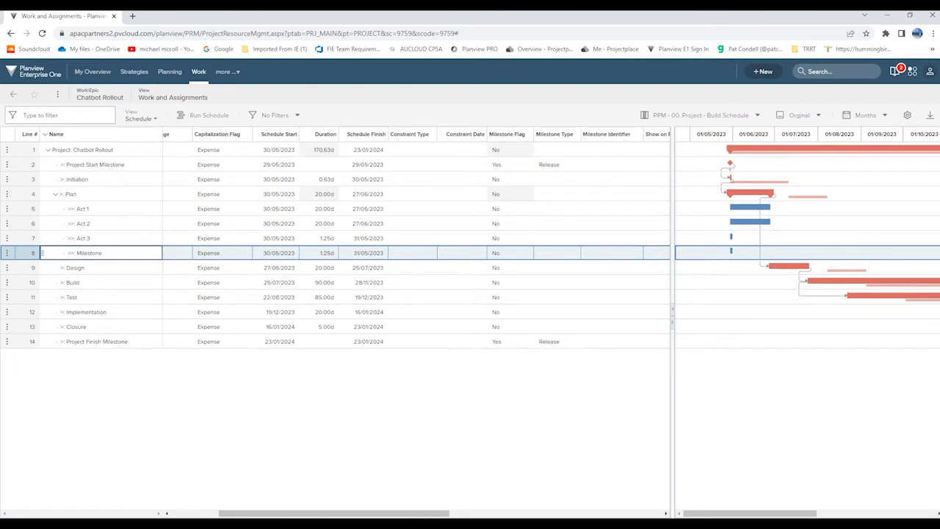
Step: Set the Milestone Flag of the new Milestone task under Plan to Yes
key("Tab")
key("Tab")
key("Tab")
key("Tab")
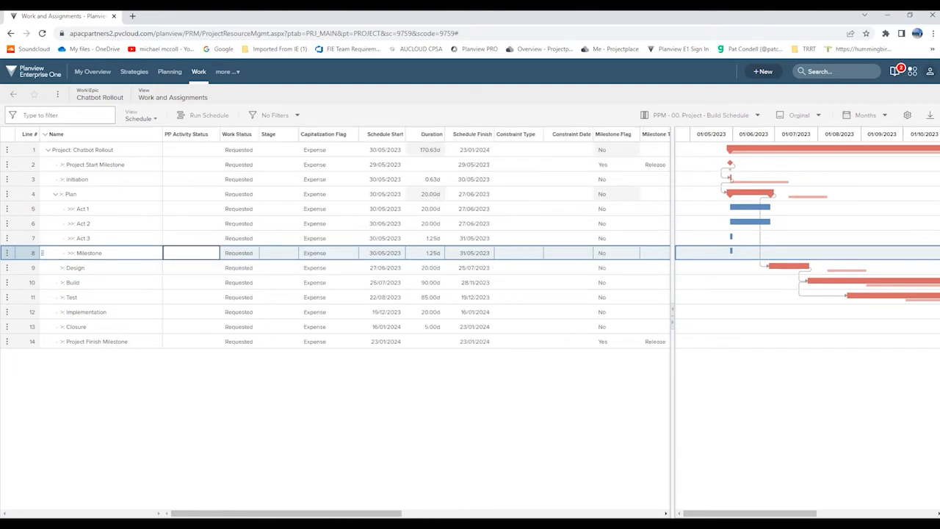
key("Tab")
key("Tab")
key("Tab")
key("Tab")
key("Tab")
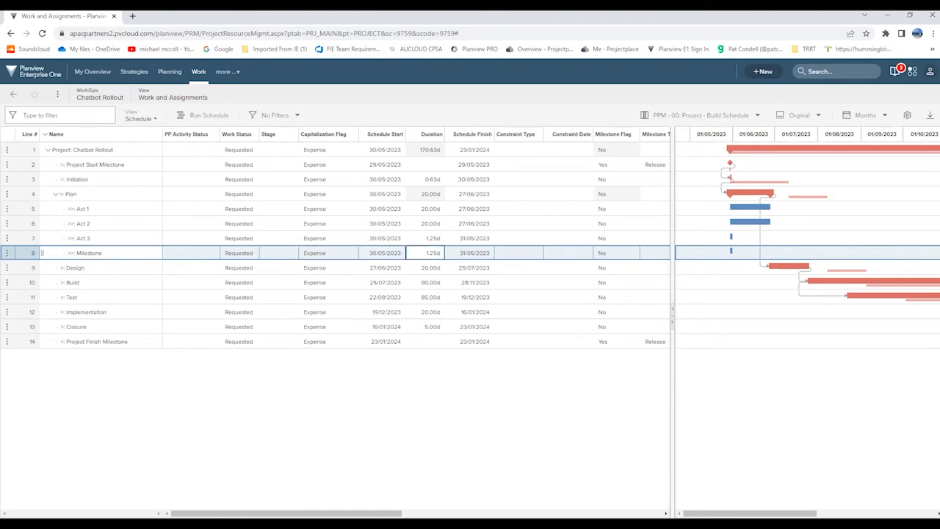
key("Tab")
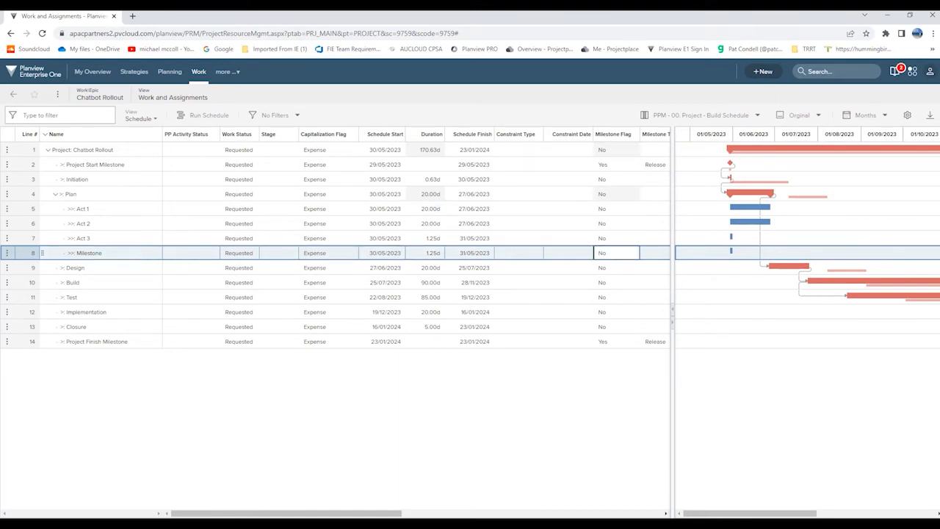
key("Return")
left_click(634, 253)
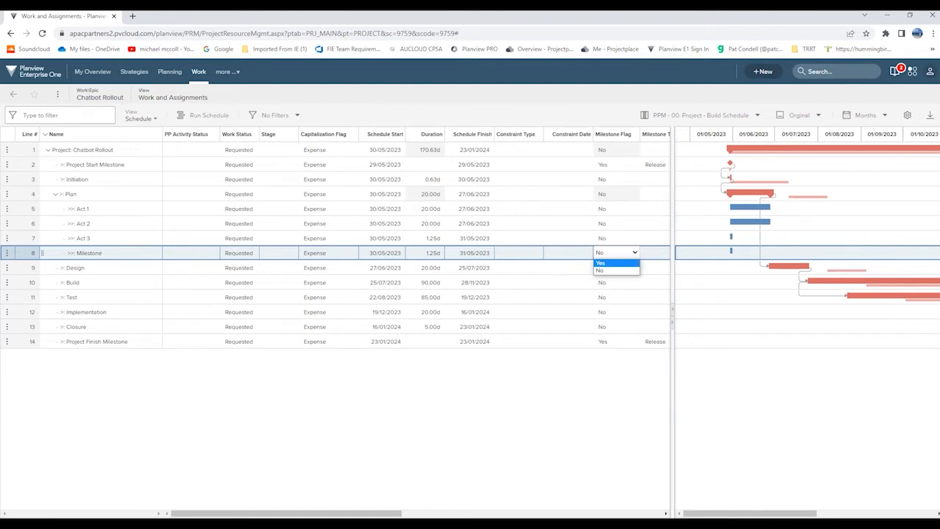
left_click(611, 263)
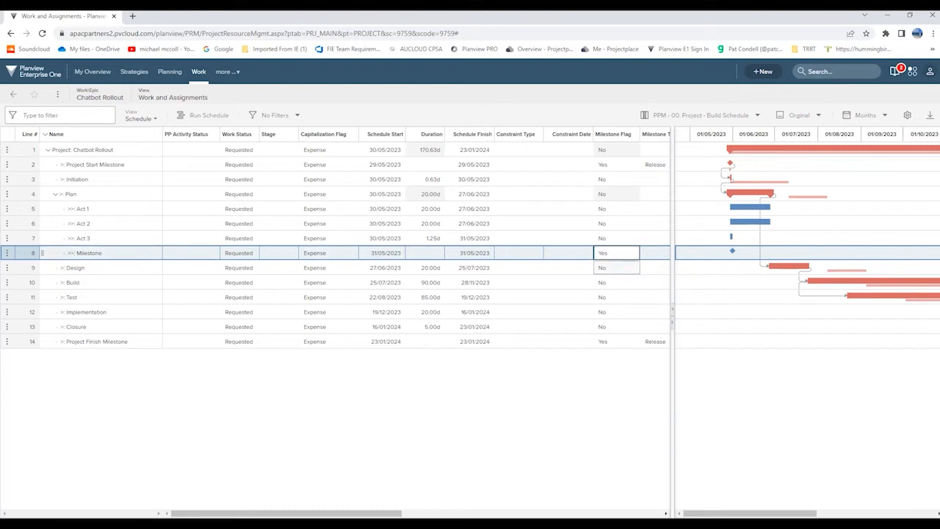
mouse_move(733, 251)
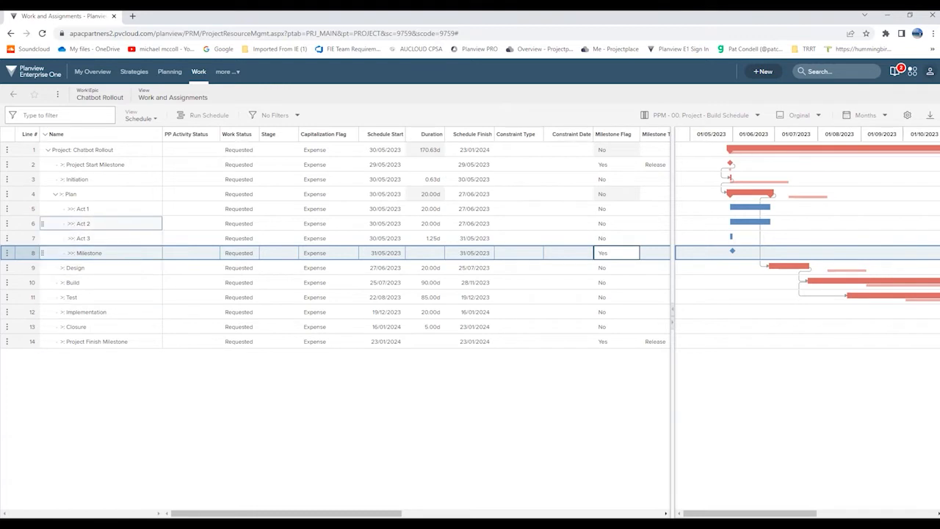
Step: Link Act 1 and Act 2 with a Chain relationship and run the schedule
left_click(42, 209)
left_click(41, 223, "shift")
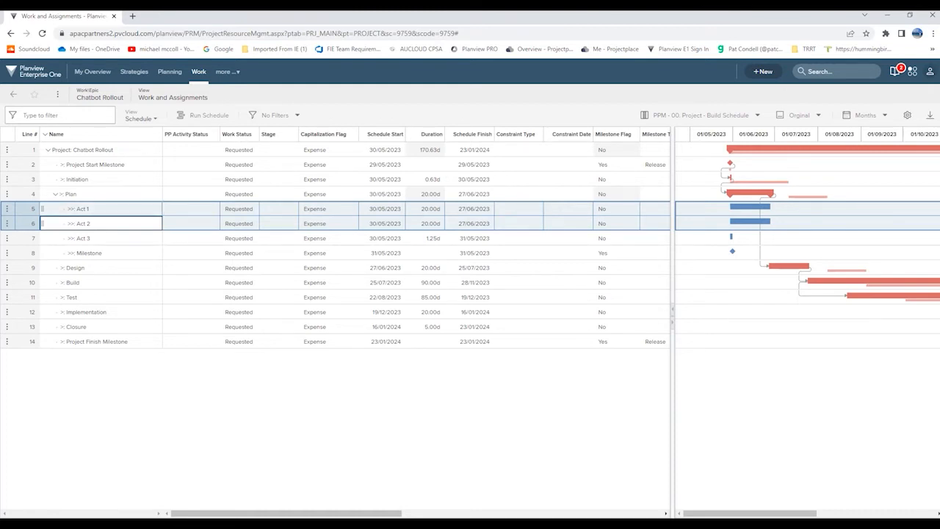
right_click(97, 224)
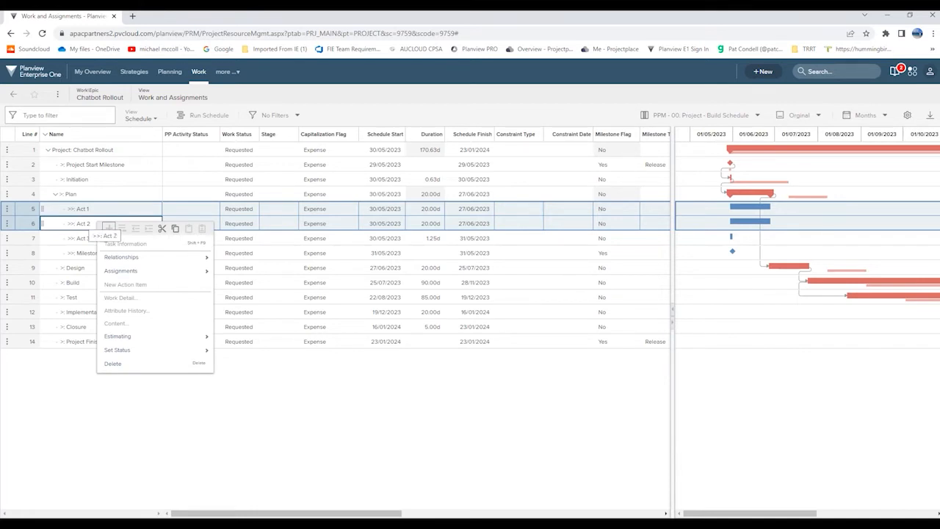
mouse_move(122, 257)
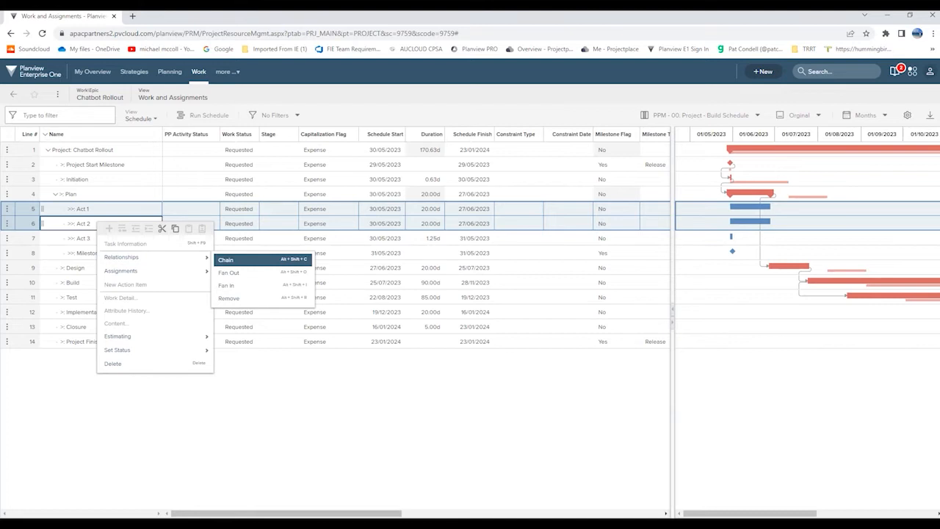
left_click(226, 260)
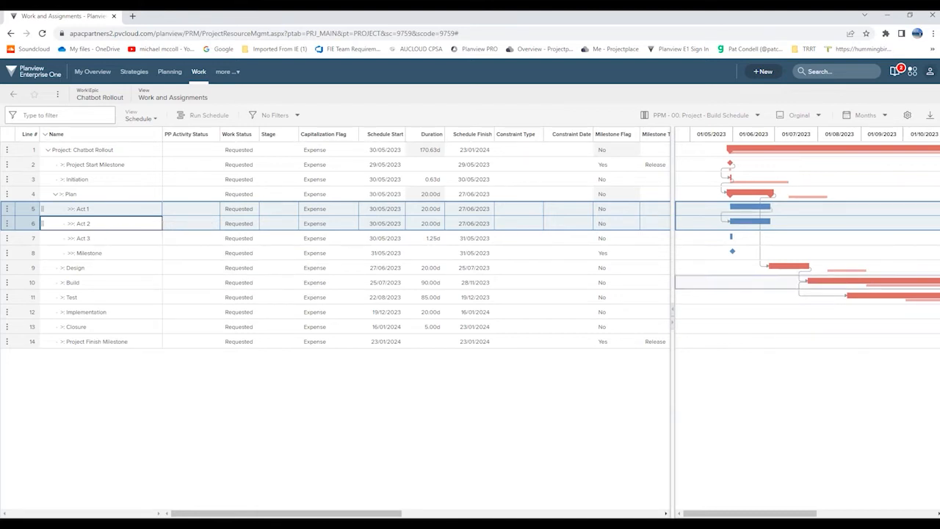
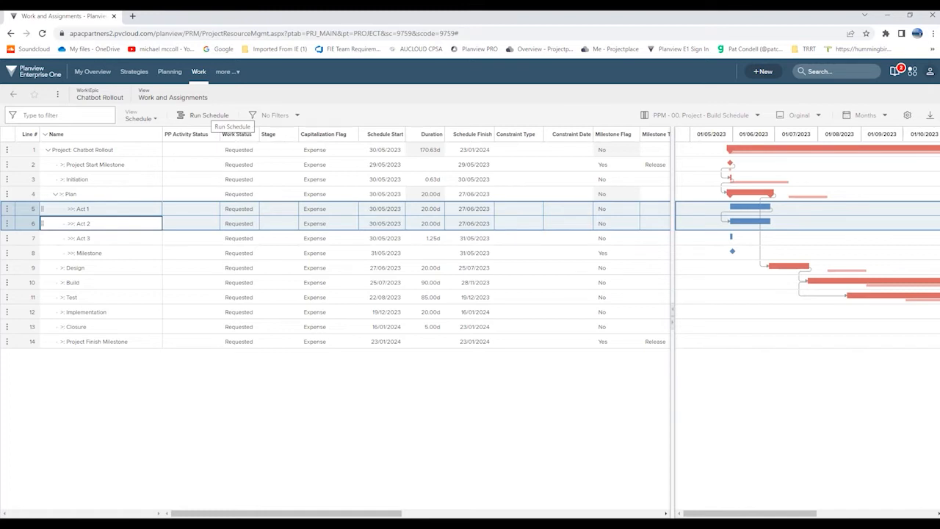
left_click(209, 115)
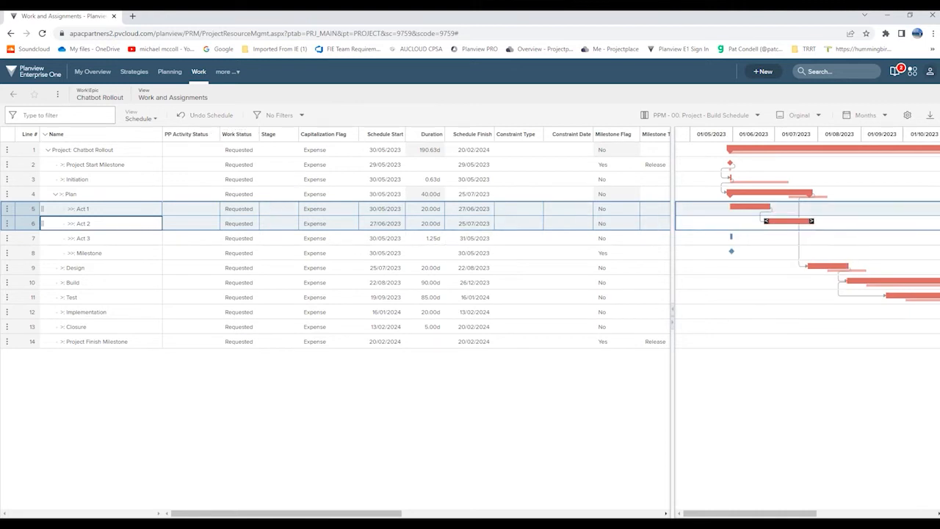
mouse_move(777, 221)
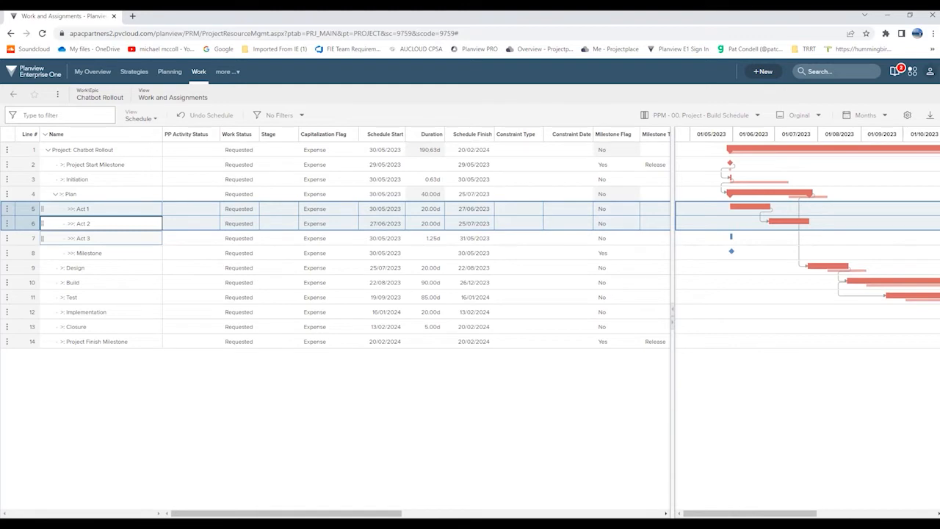
Step: Give Act 3 an SNET constraint with the constraint date 31/05/2023
left_click(101, 239)
left_click(100, 253, "shift")
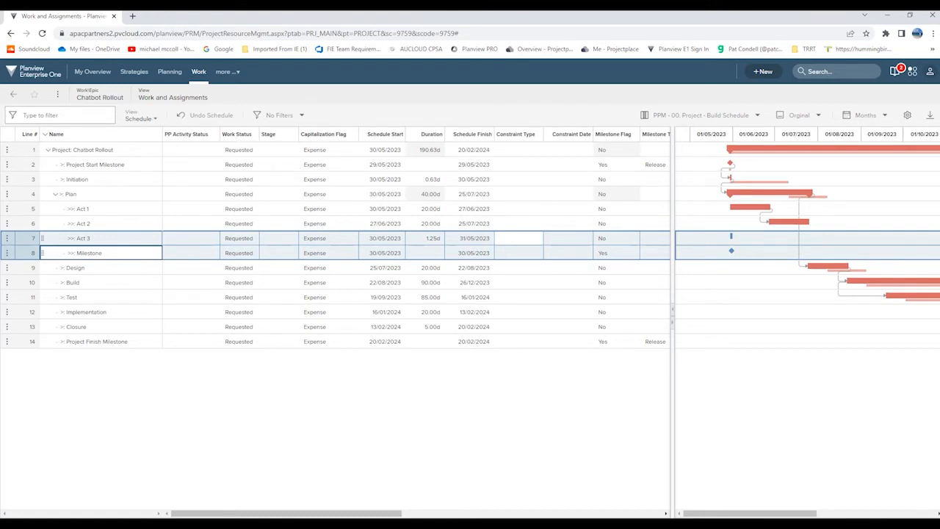
left_click(518, 238)
left_click(518, 238)
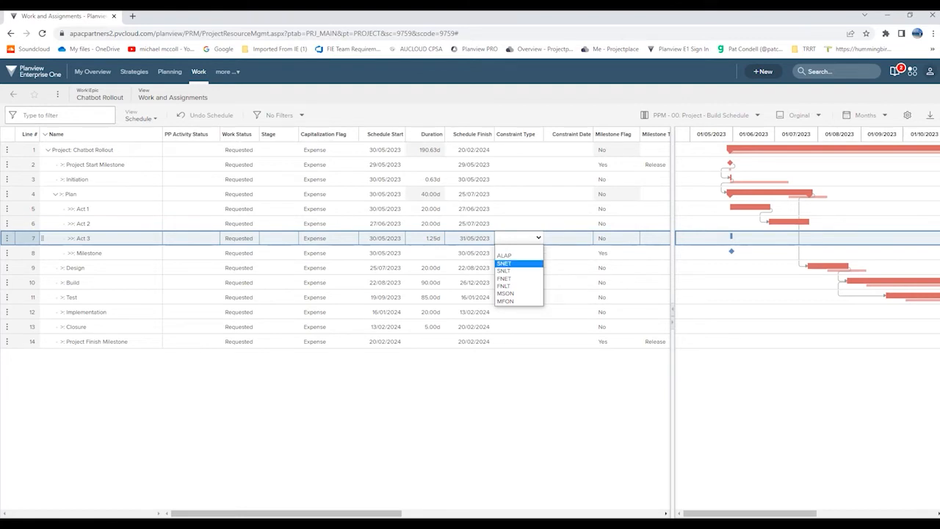
left_click(504, 263)
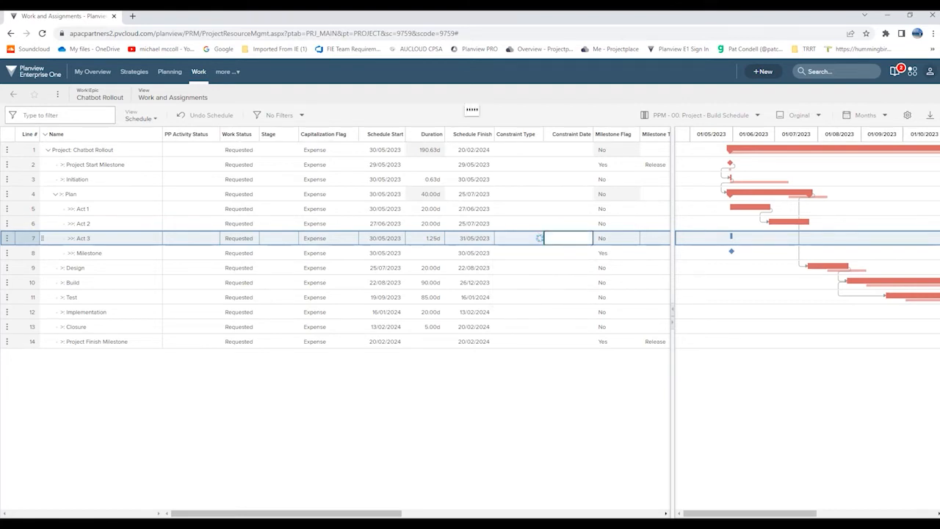
left_click(576, 238)
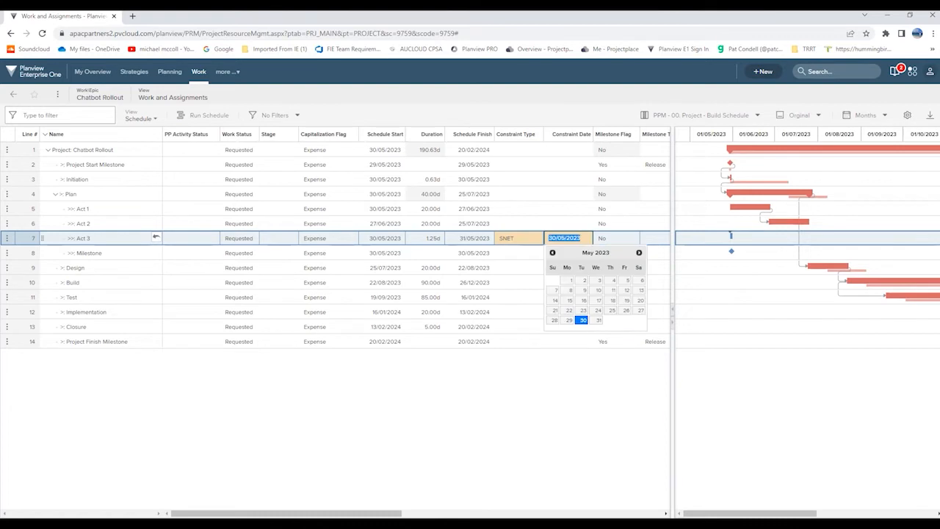
left_click(599, 319)
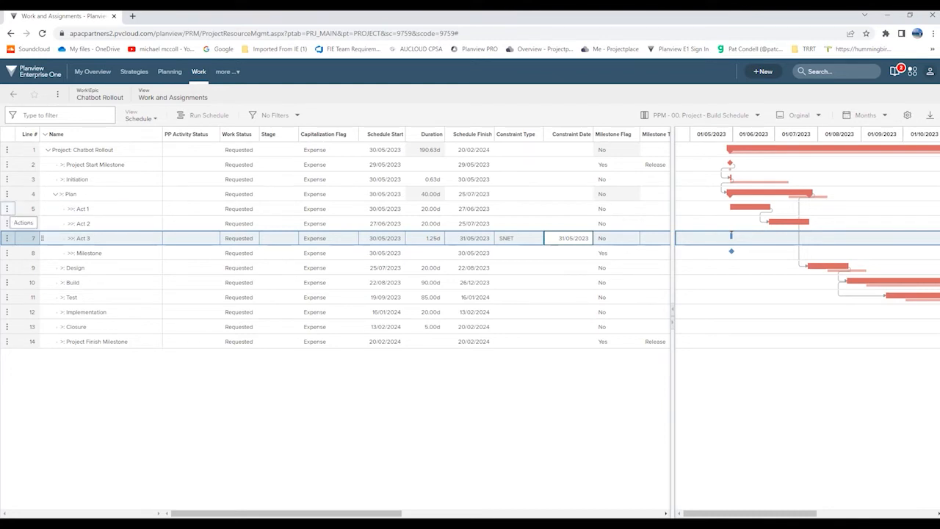
Step: Add a new requirement to Act 1 for the Application Development-Business Analyst role from Division Information Technology
left_click(7, 209)
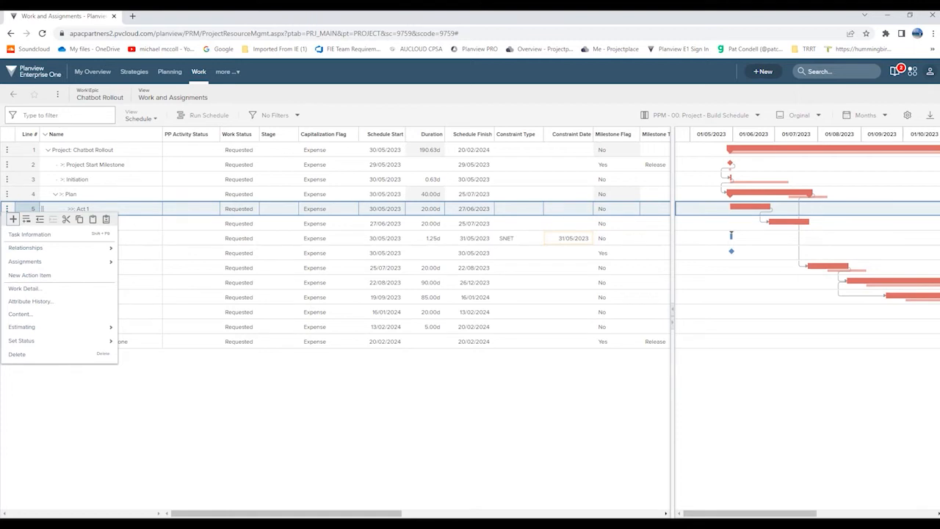
mouse_move(27, 262)
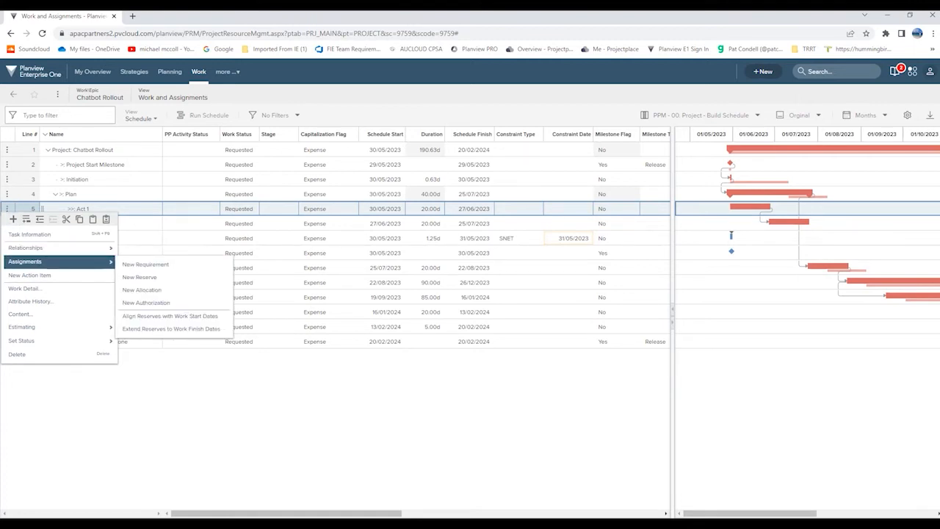
left_click(146, 264)
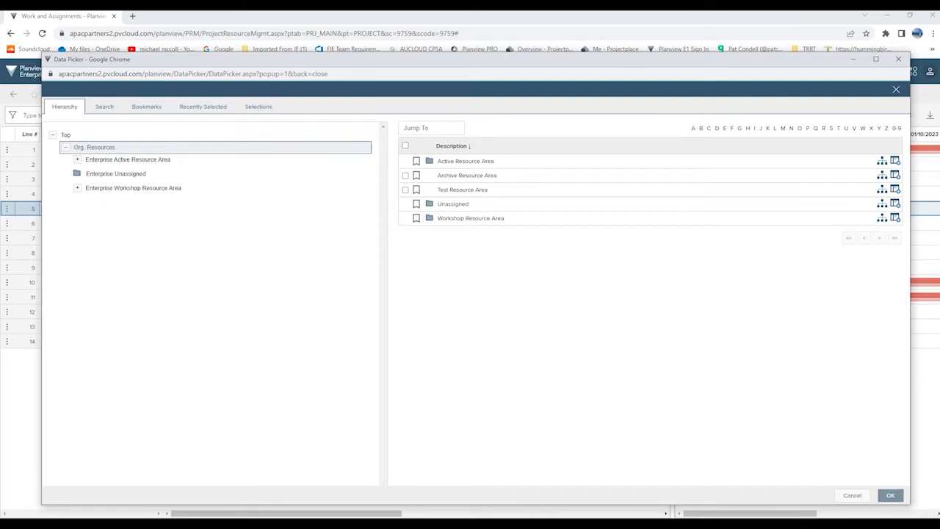
left_click(77, 159)
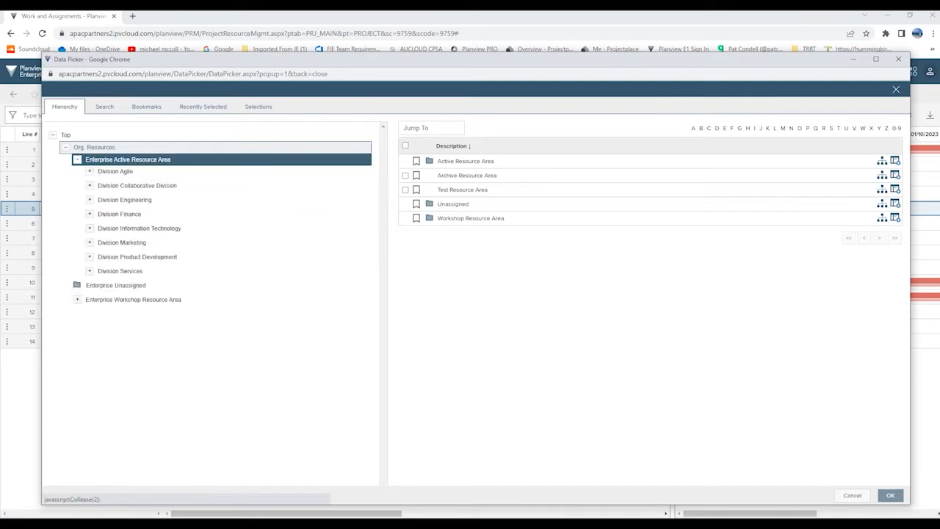
left_click(90, 229)
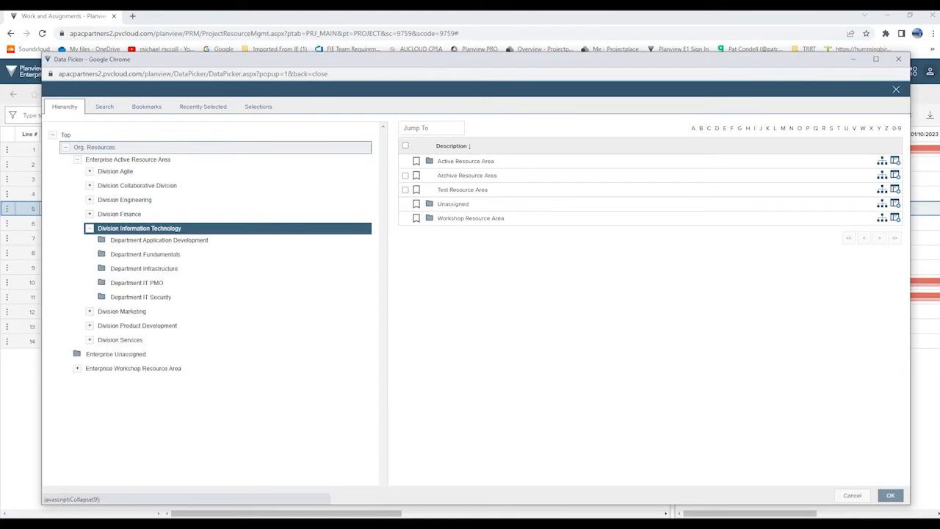
left_click(160, 240)
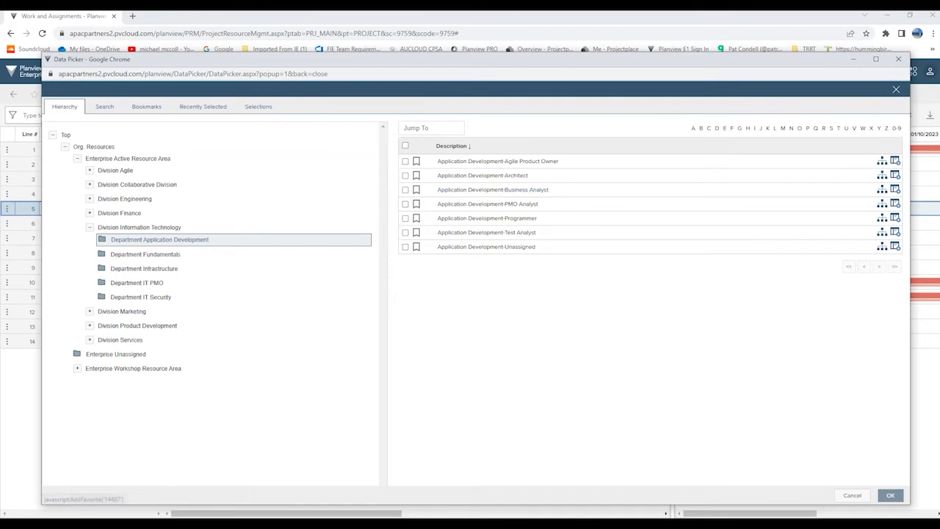
left_click(405, 190)
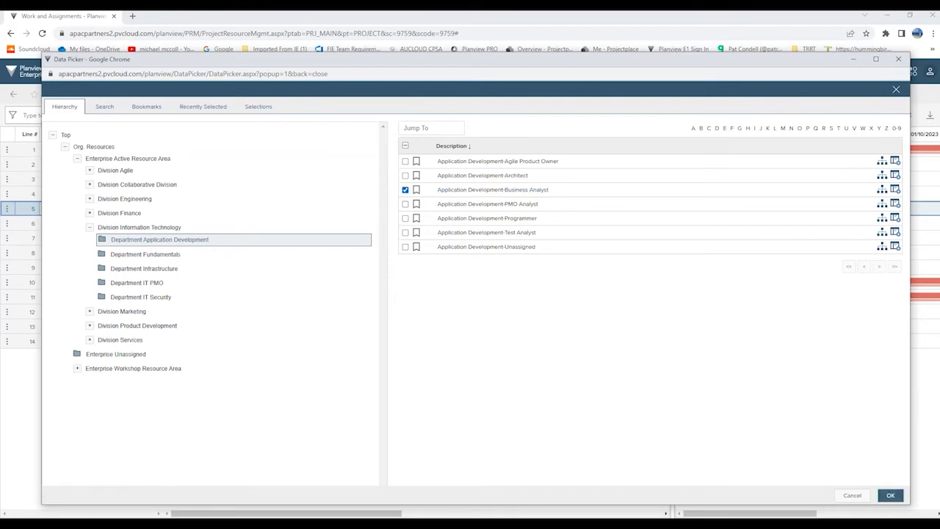
left_click(890, 495)
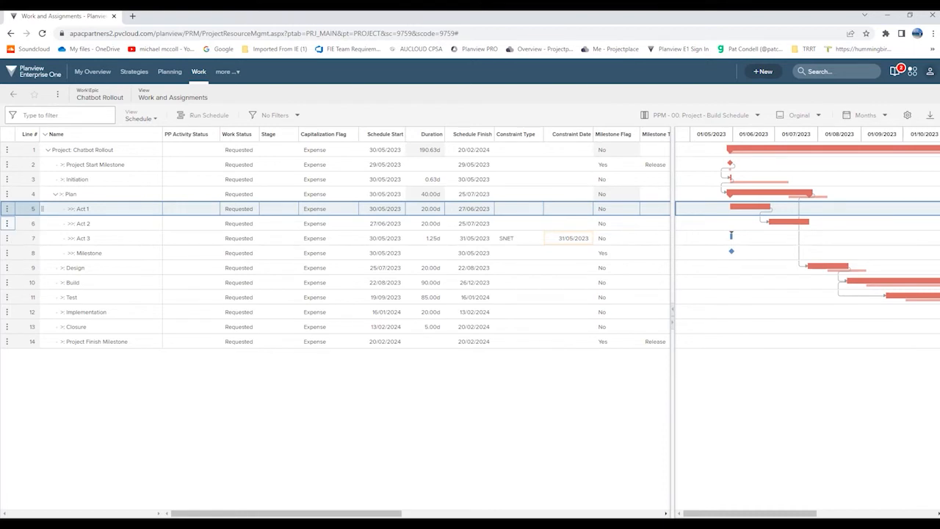
Step: Create new allocations on Act 2 for Team Member 17 and Team Member 19 from TeamGroup Team Members
left_click(6, 223)
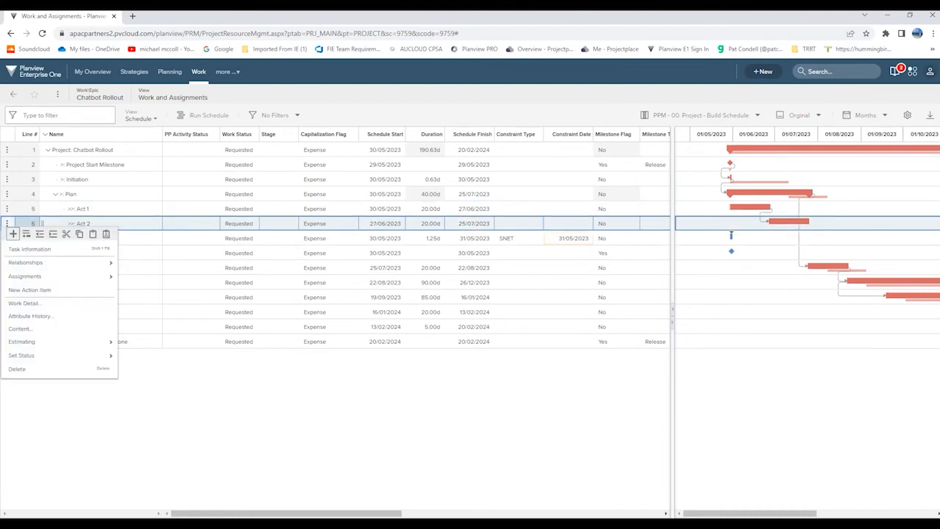
mouse_move(26, 276)
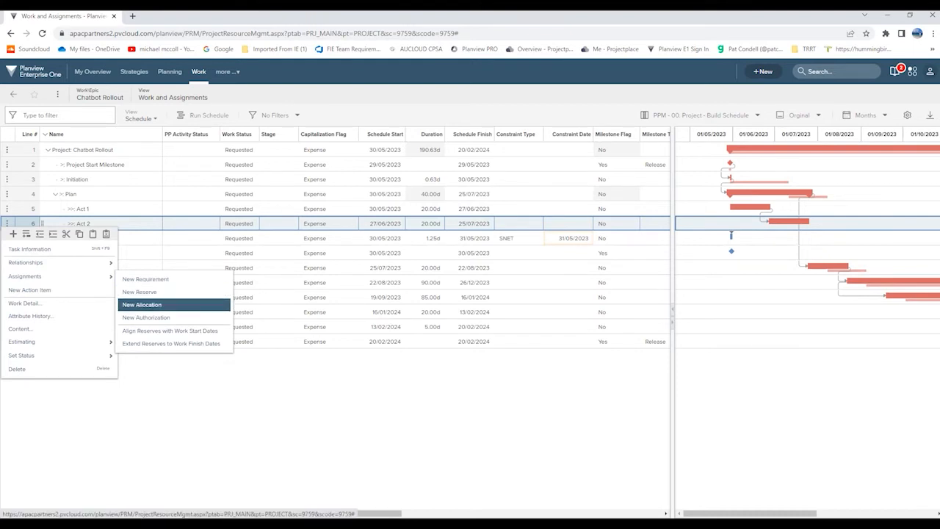
left_click(141, 304)
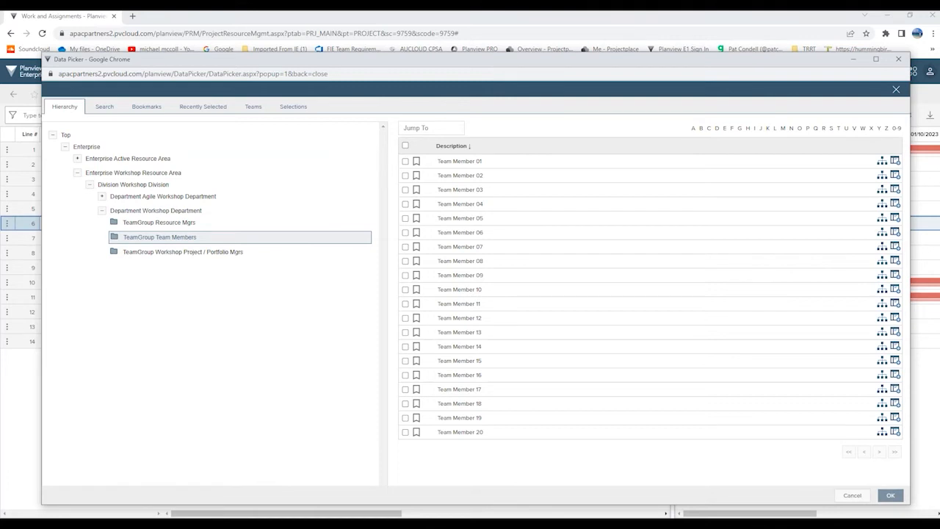
left_click(406, 389)
left_click(405, 418)
left_click(890, 495)
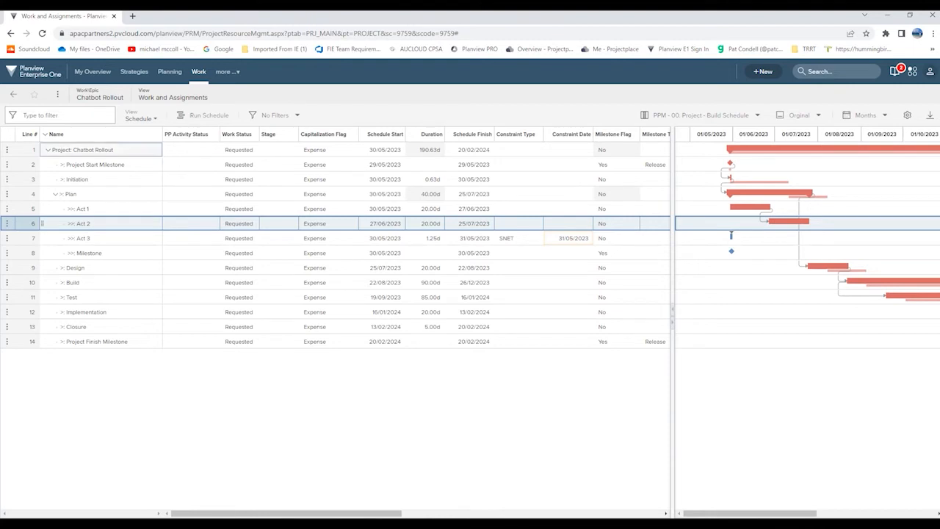
Step: Switch the schedule to the Schedule and Assignments view and set Team Member 17's utilization on Act 2 to 50%
left_click(140, 119)
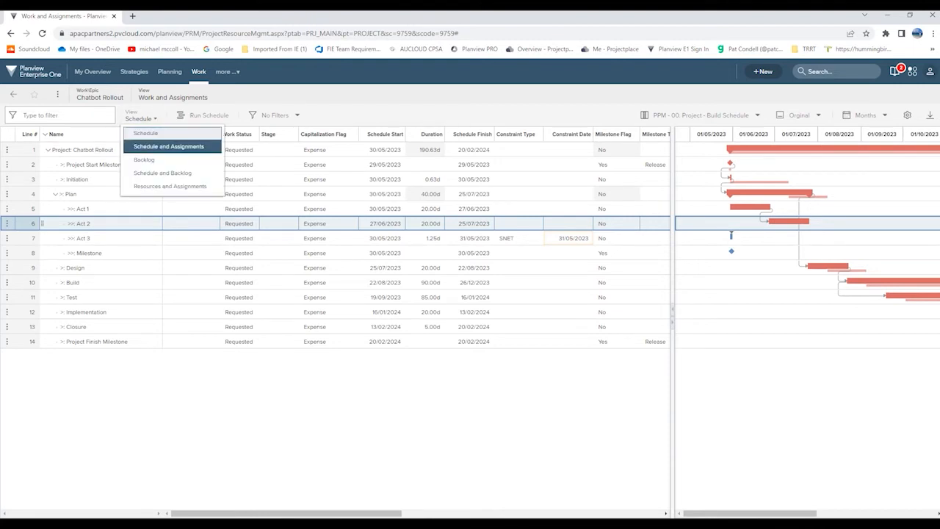
left_click(169, 146)
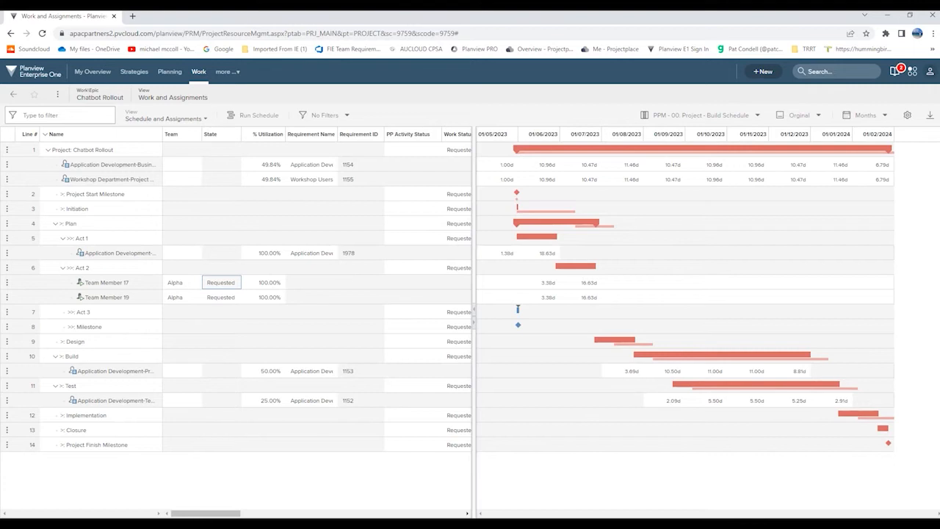
key("Tab")
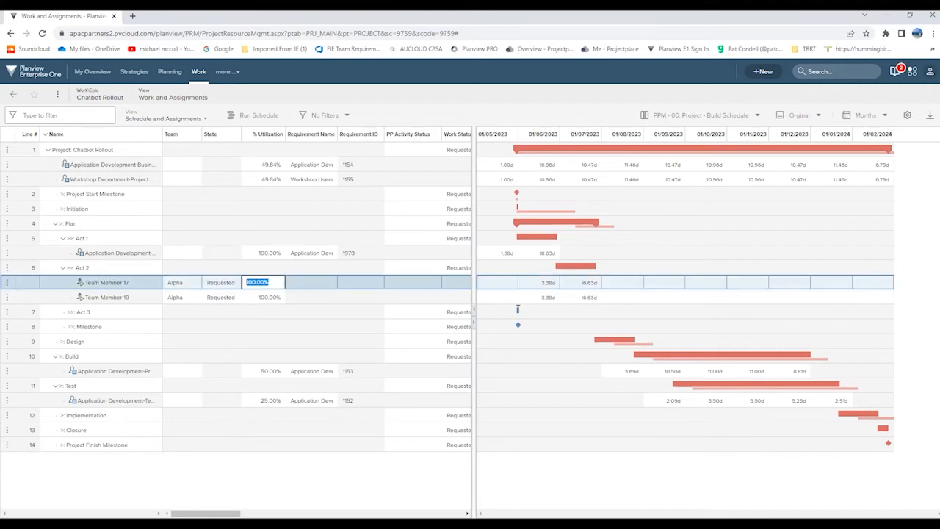
type("50")
key("Return")
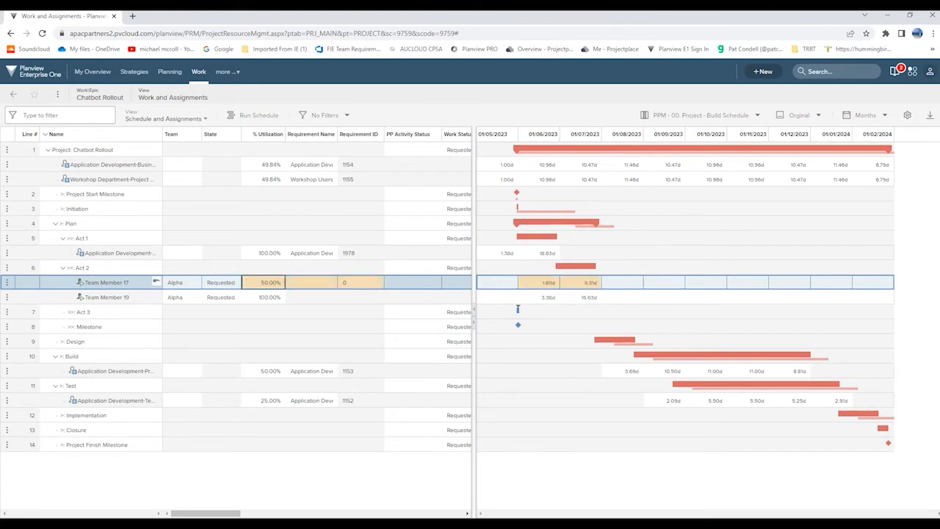
Step: Set Team Member 19's utilization on Act 2 to 75%
left_click(263, 297)
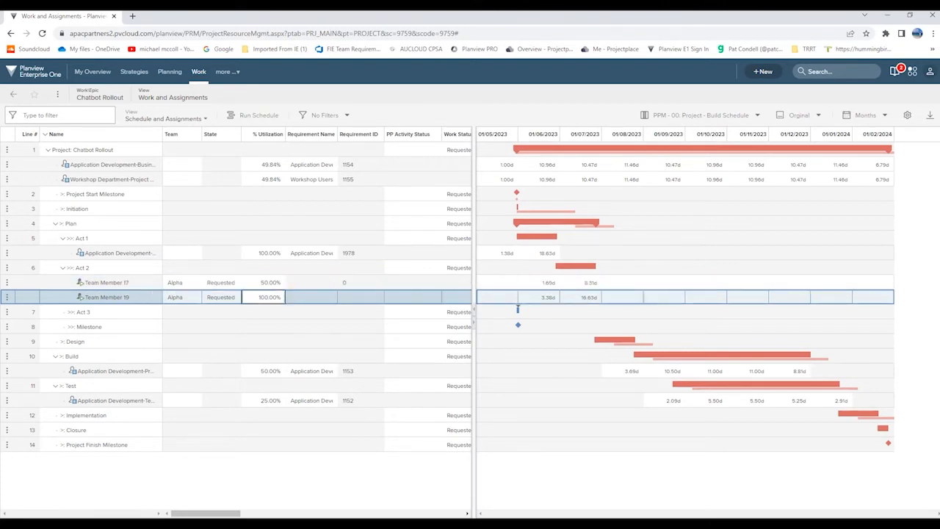
left_click(264, 297)
type("75")
key("Return")
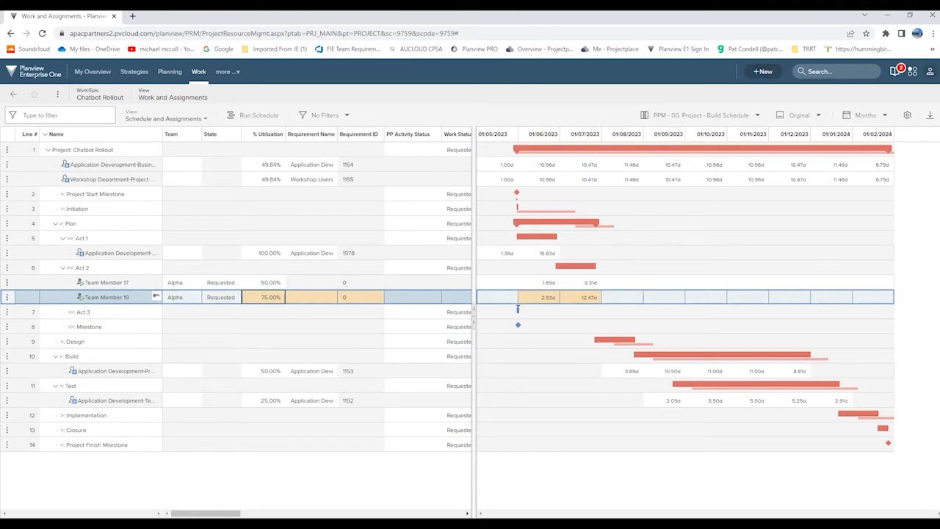
Step: Open the task information for Act 2's allocations and look over the Work and Assignments display preferences without changing them
left_click(7, 297)
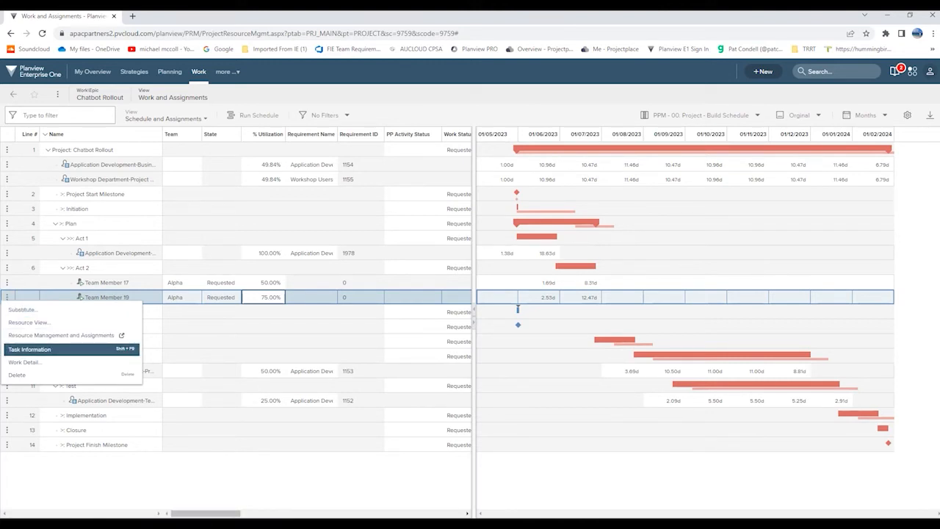
left_click(29, 349)
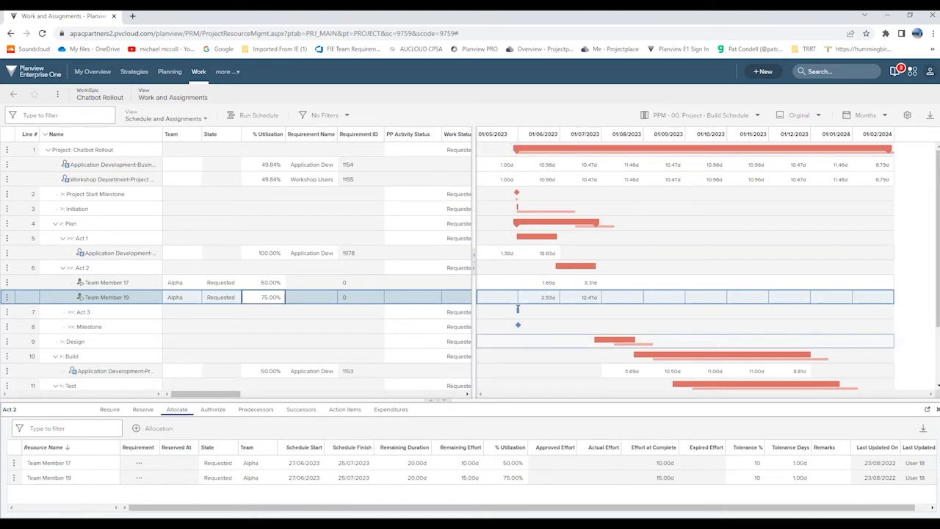
mouse_move(485, 342)
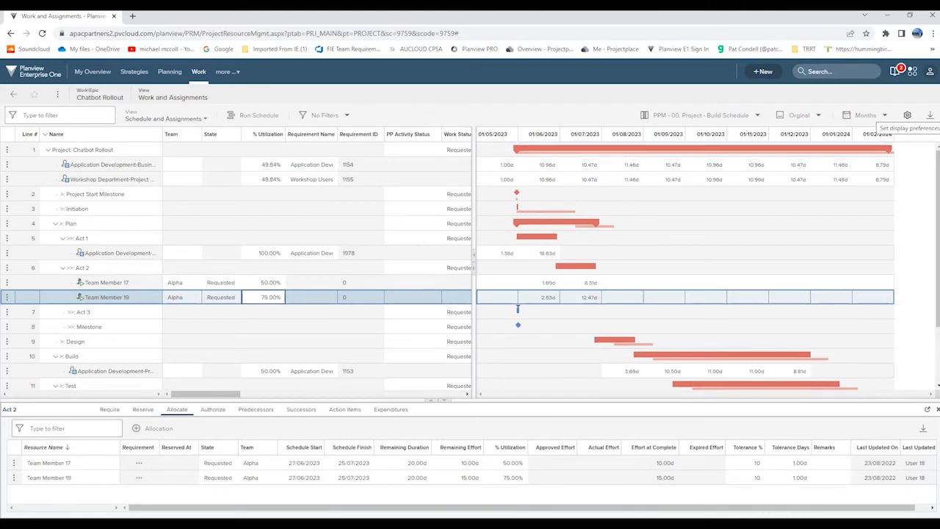
left_click(907, 114)
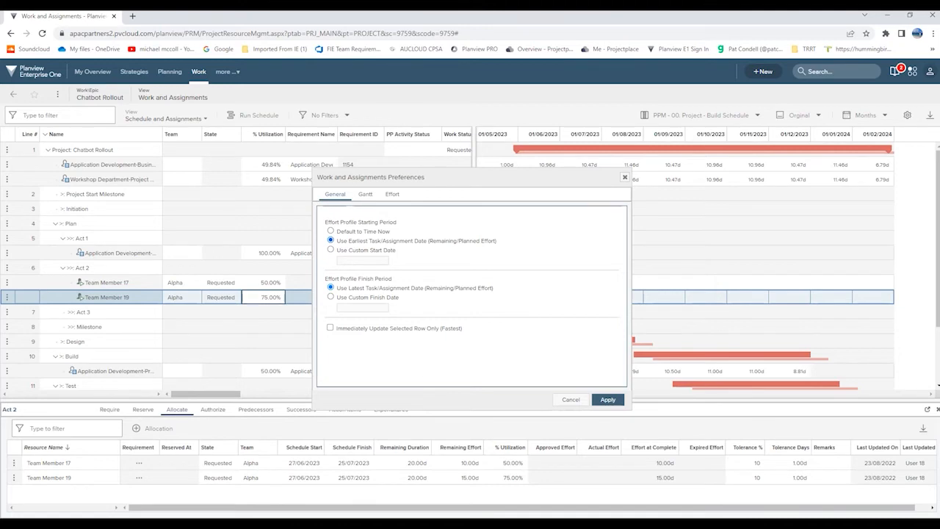
left_click(571, 399)
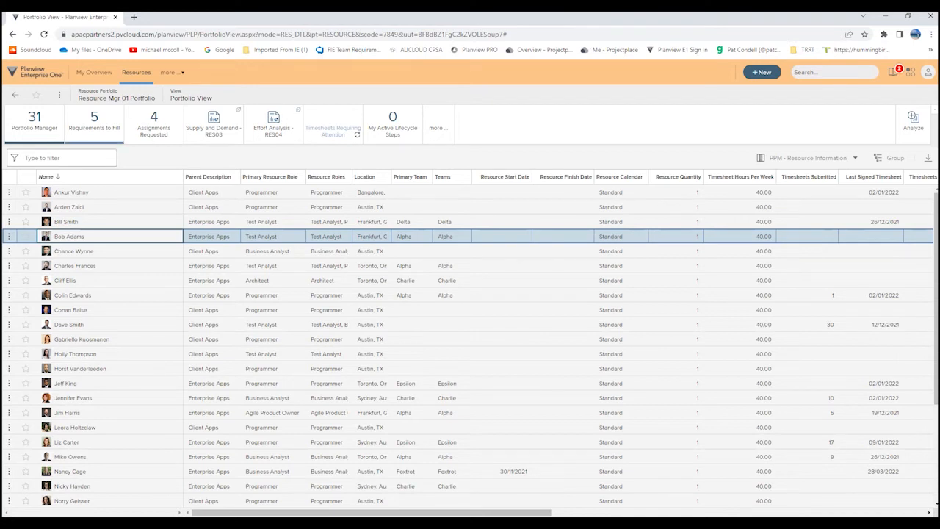
Step: In the Resource Mgr 01 Portfolio's requirements to fill, allocate the preselected resource to the Design requirement for Application Development-Programmer
left_click(94, 123)
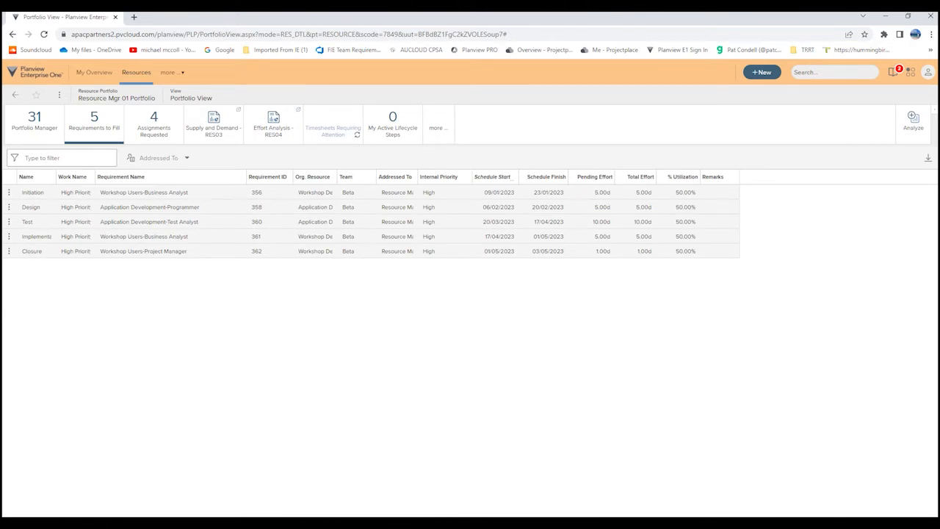
left_click(34, 193)
left_click(9, 207)
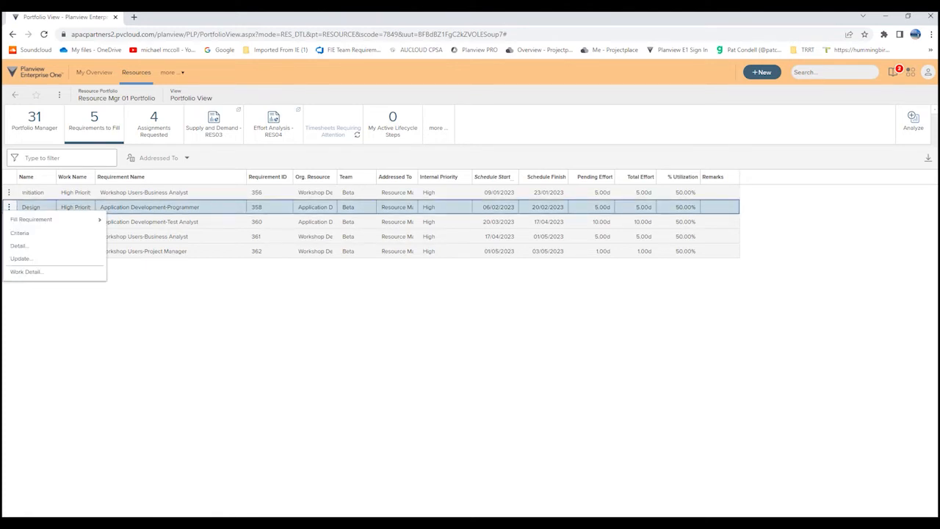
mouse_move(33, 219)
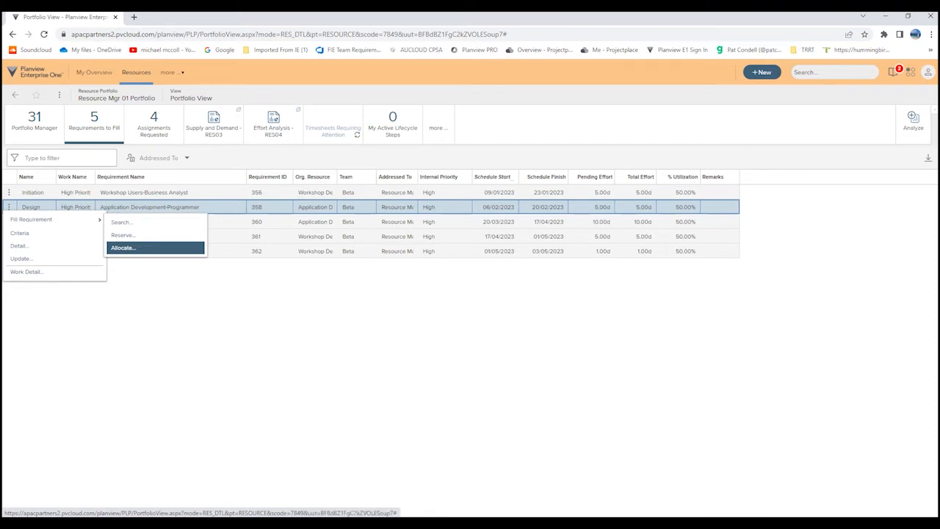
left_click(125, 247)
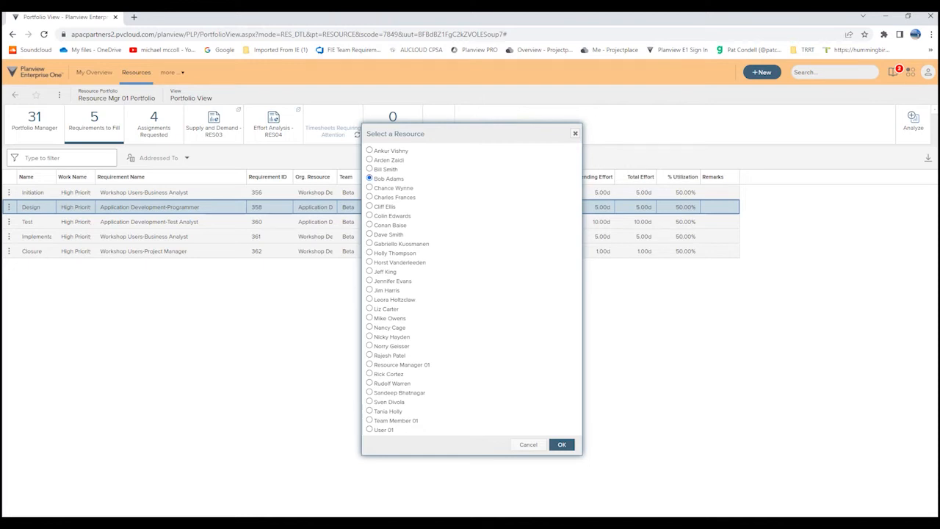
left_click(562, 444)
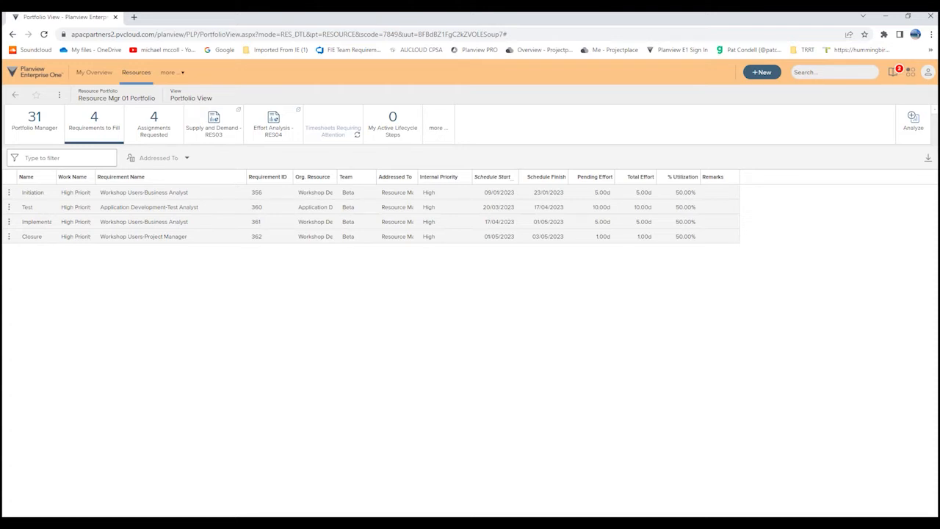
Step: Show the portfolio's requested assignments and open the actions for the G4 - Execute/Control assignment
left_click(153, 125)
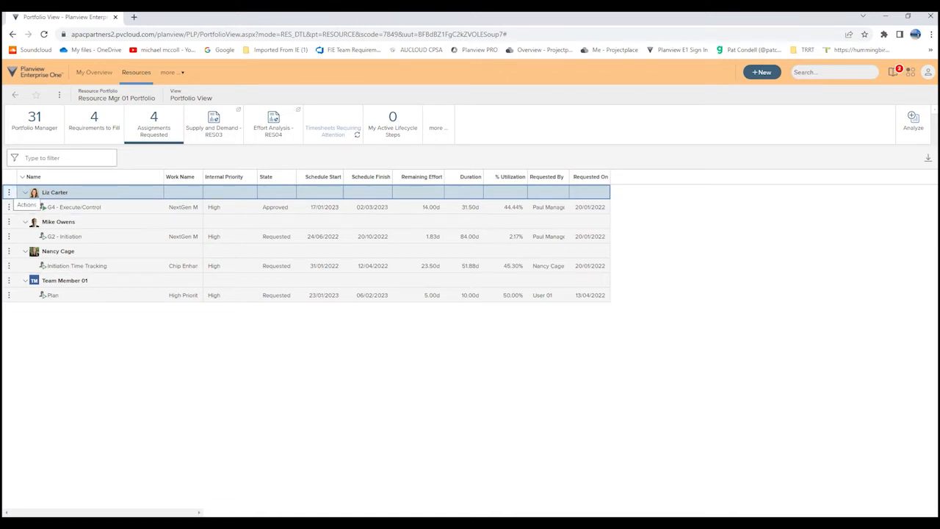
left_click(9, 193)
left_click(9, 207)
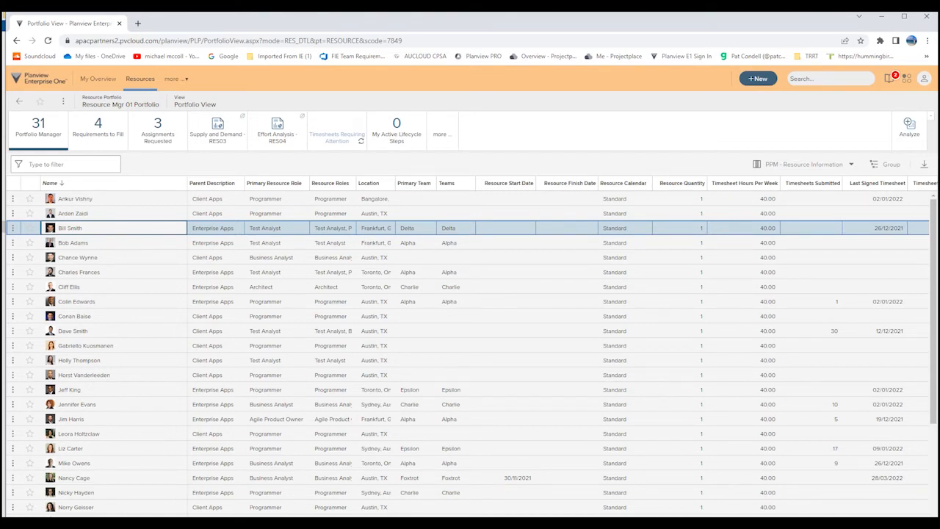
left_click(924, 78)
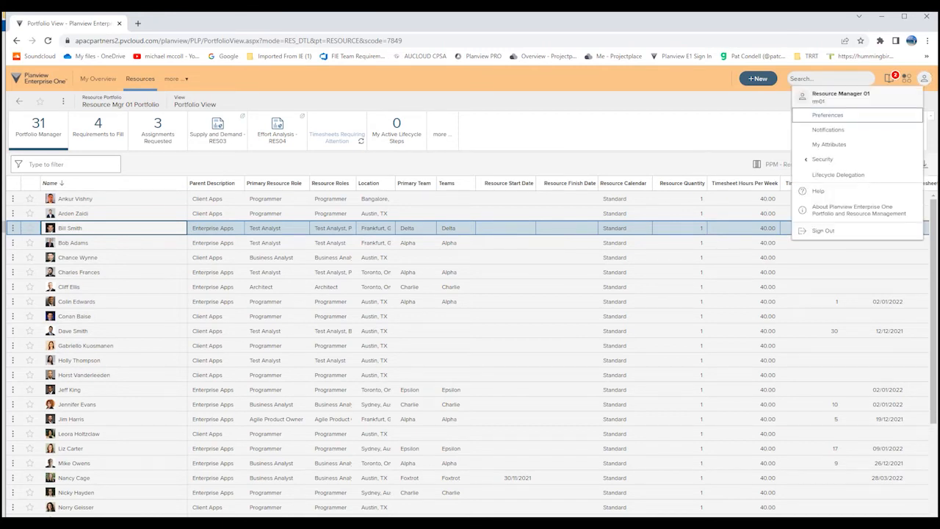
left_click(924, 77)
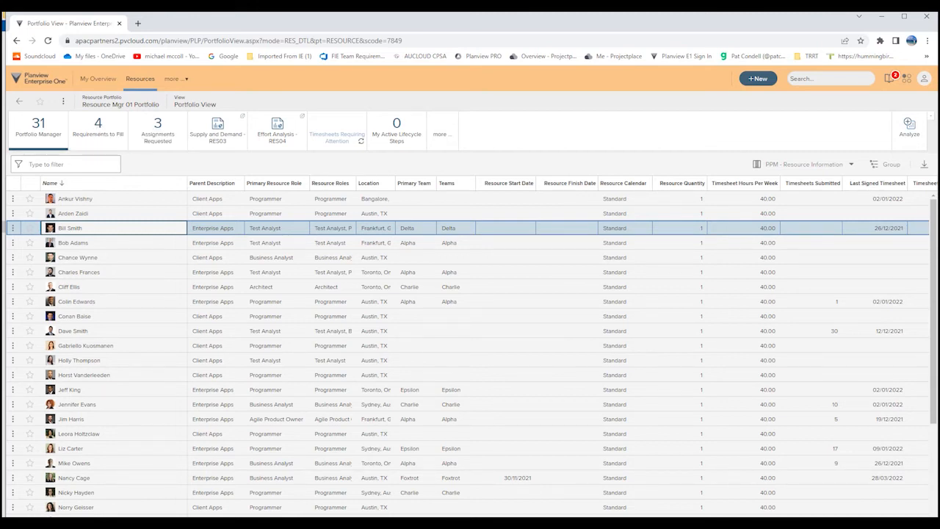
Step: Open Resource Management and Assignments for the Resource Mgr 01 Portfolio and examine each resource's monthly utilization
left_click(63, 101)
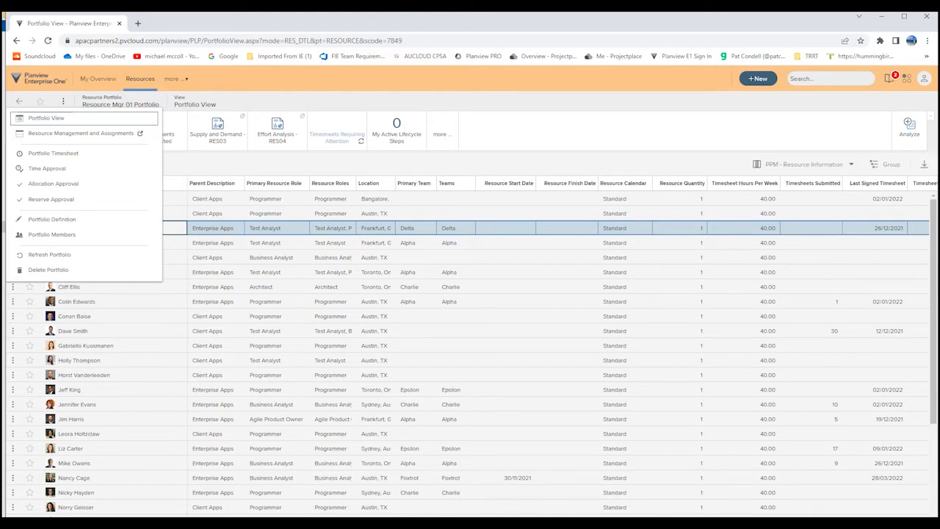
left_click(81, 133)
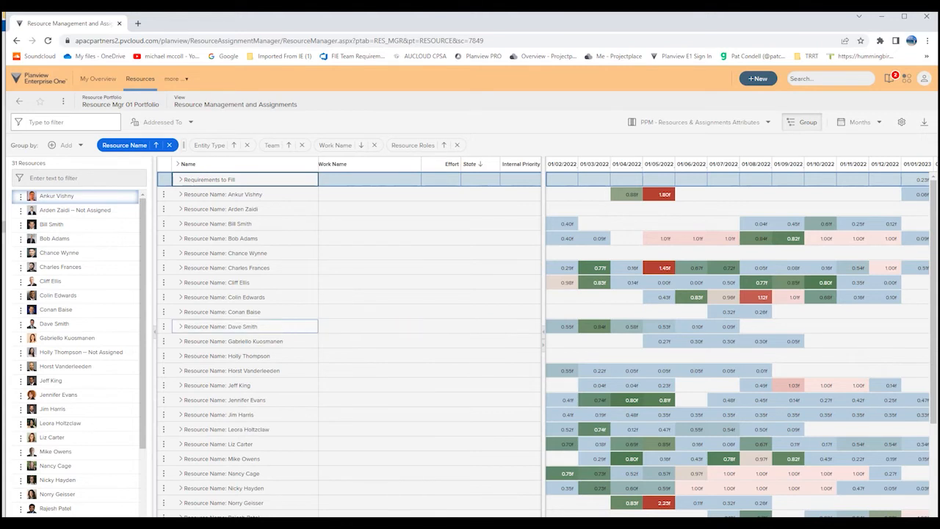
scroll(242, 323, "down", 2)
scroll(244, 317, "down", 1)
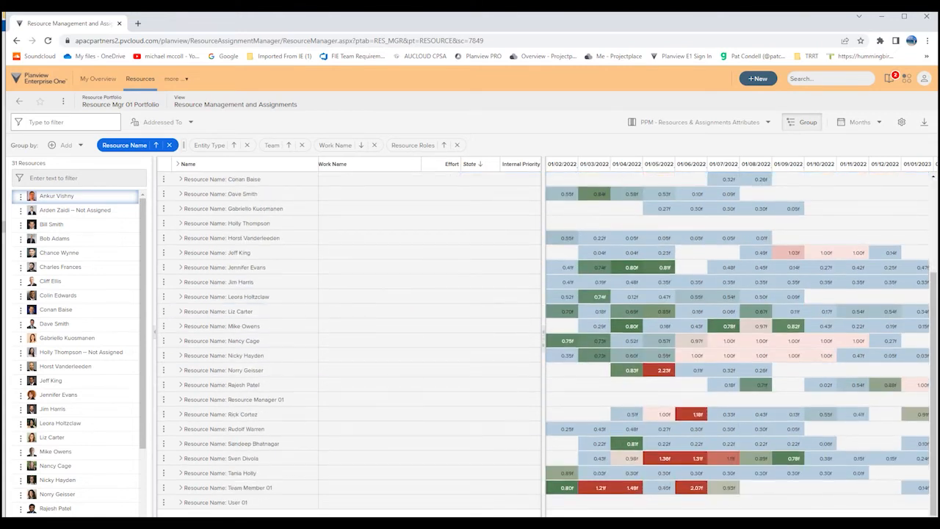
Step: Check the overallocated resources and view the effort and capacity details for a 01/06/2022 overload
mouse_move(595, 312)
mouse_move(561, 357)
mouse_move(691, 414)
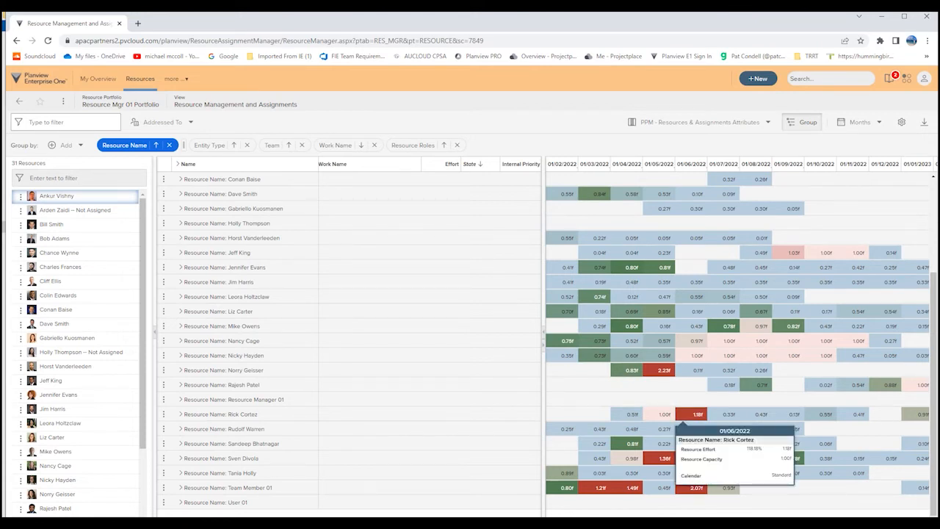
scroll(661, 353, "up", 5)
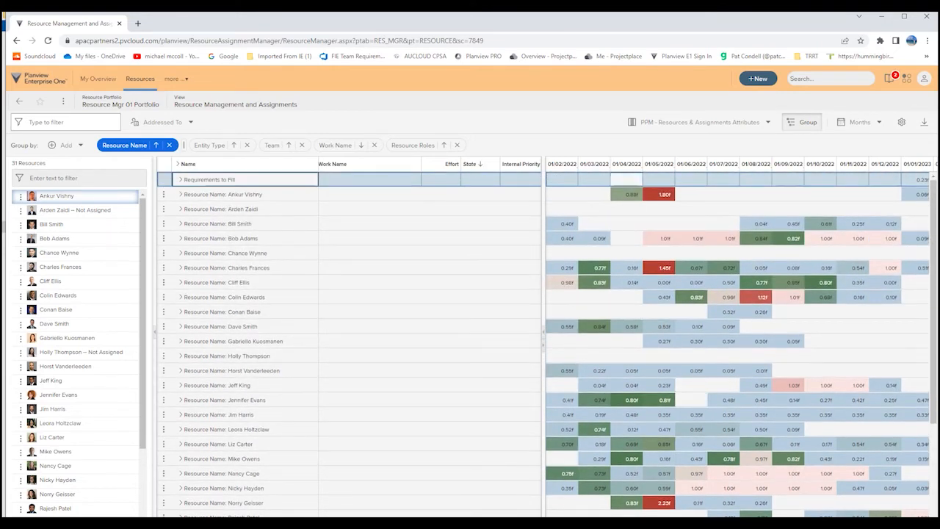
Step: View the resource utilization by weeks and return the timescale to months
left_click(858, 122)
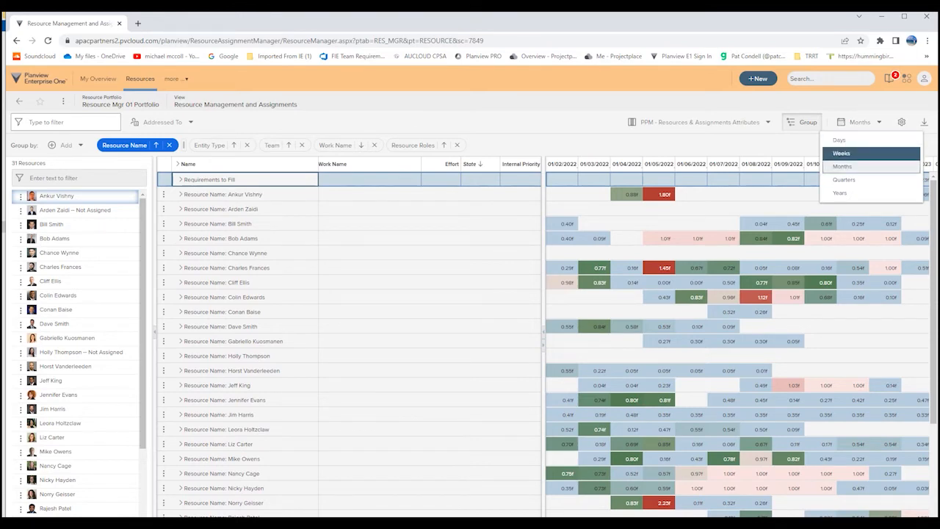
left_click(841, 153)
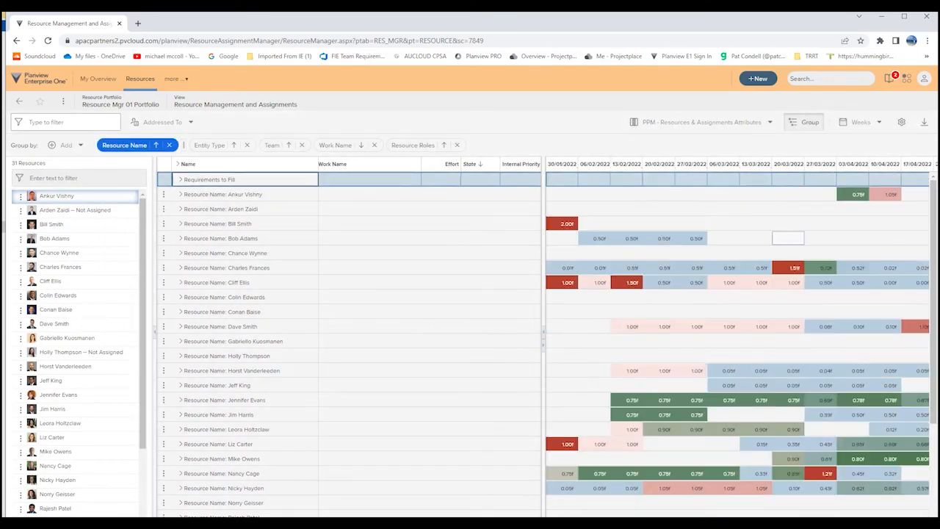
left_click(859, 122)
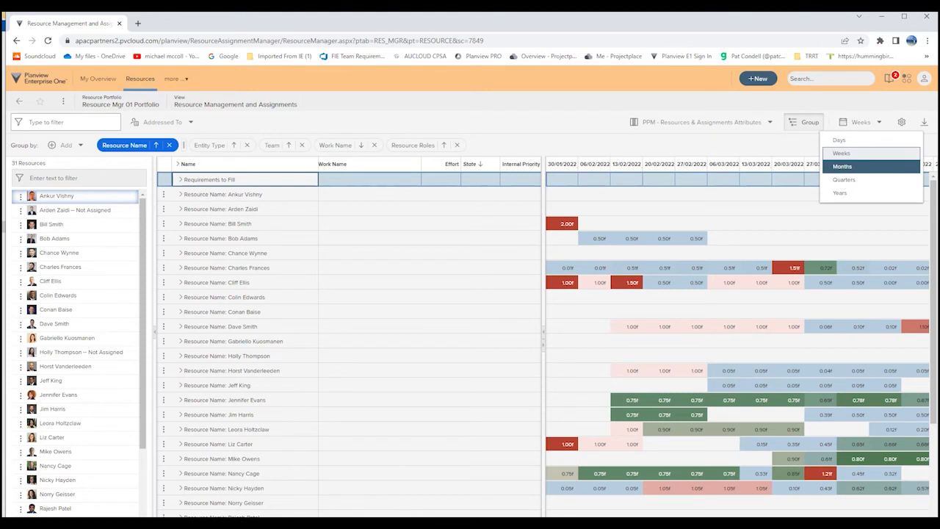
left_click(841, 166)
mouse_move(594, 387)
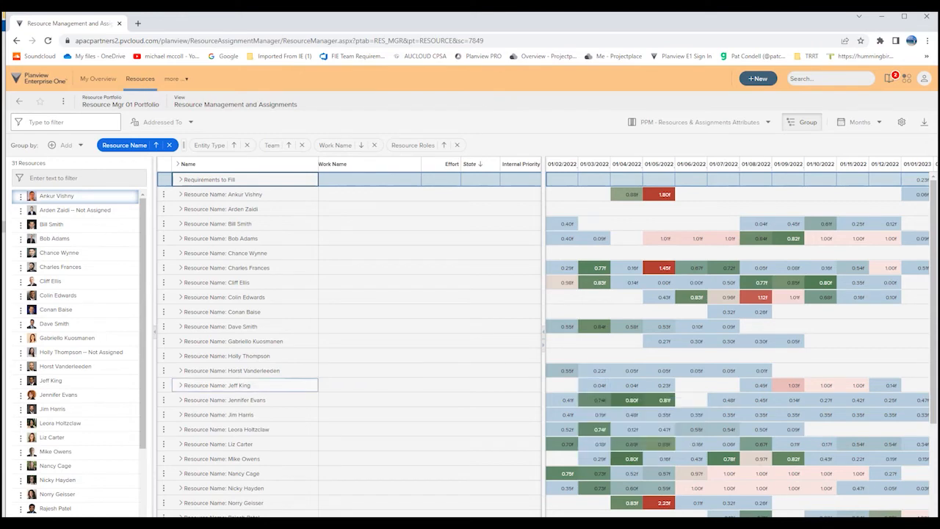
Step: Expand the resource overallocated from May to July 2022 and examine the Mobile App IT Ops Project and NextGen Mobile Offers Rollout assignments
scroll(514, 338, "down", 4)
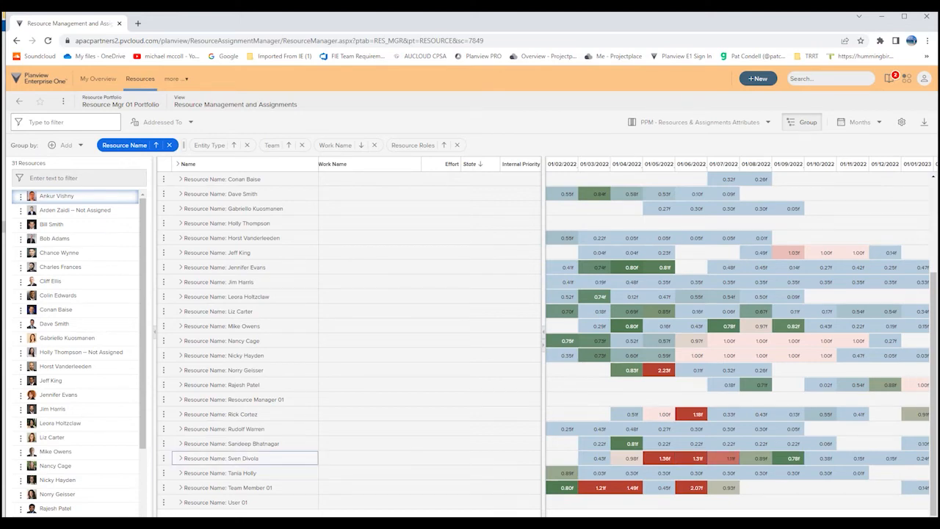
left_click(180, 458)
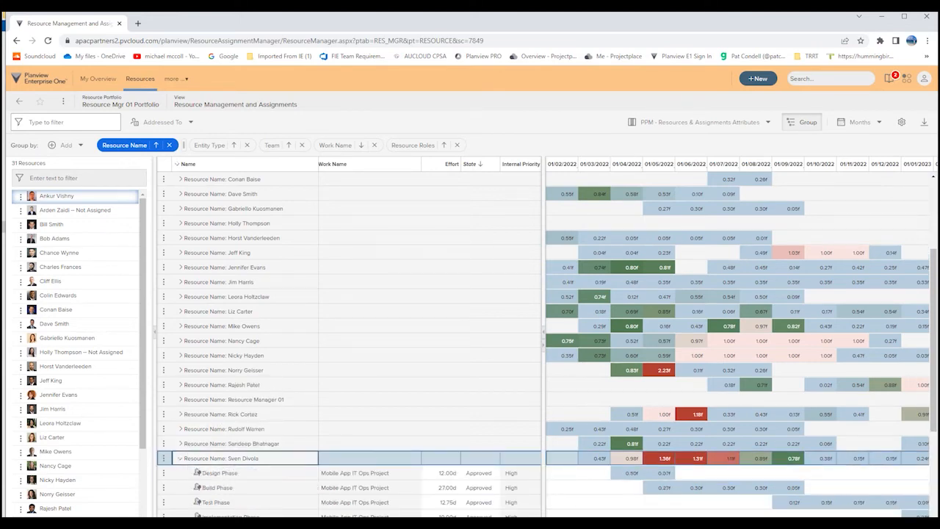
scroll(180, 458, "down", 3)
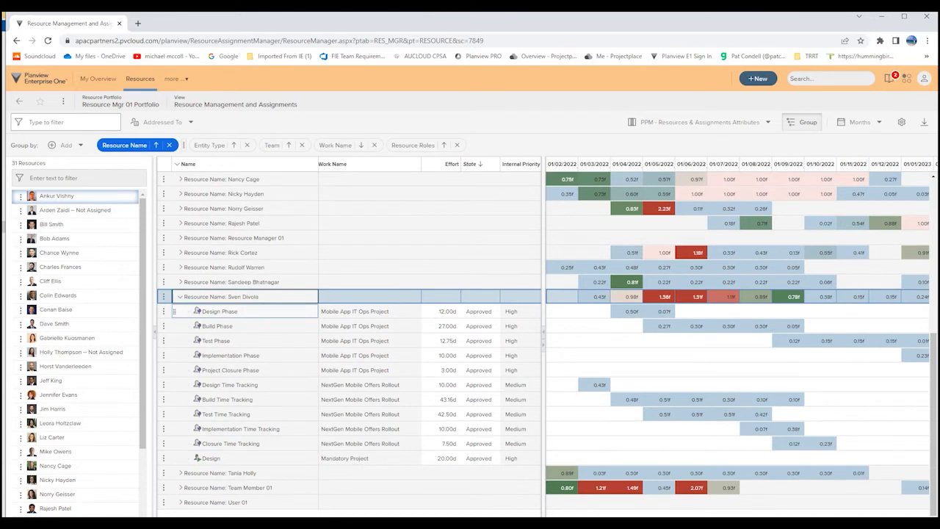
mouse_move(180, 502)
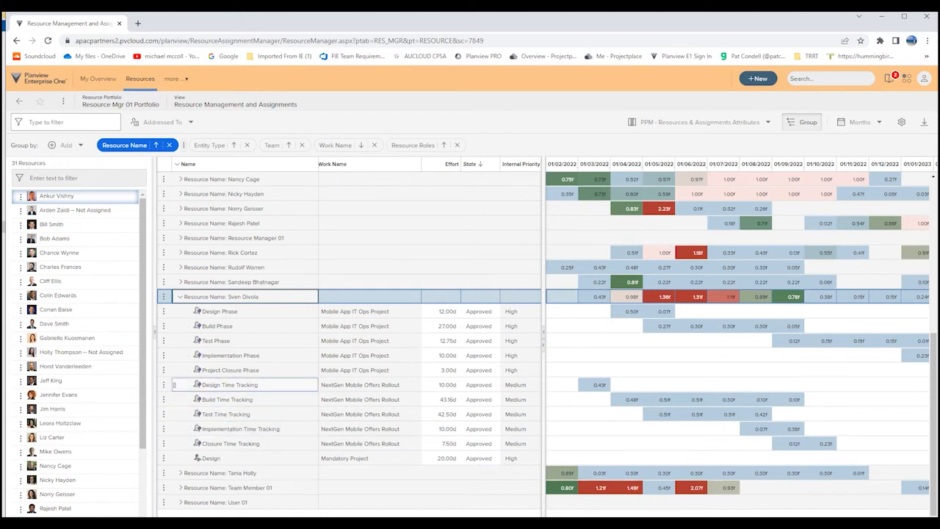
mouse_move(230, 385)
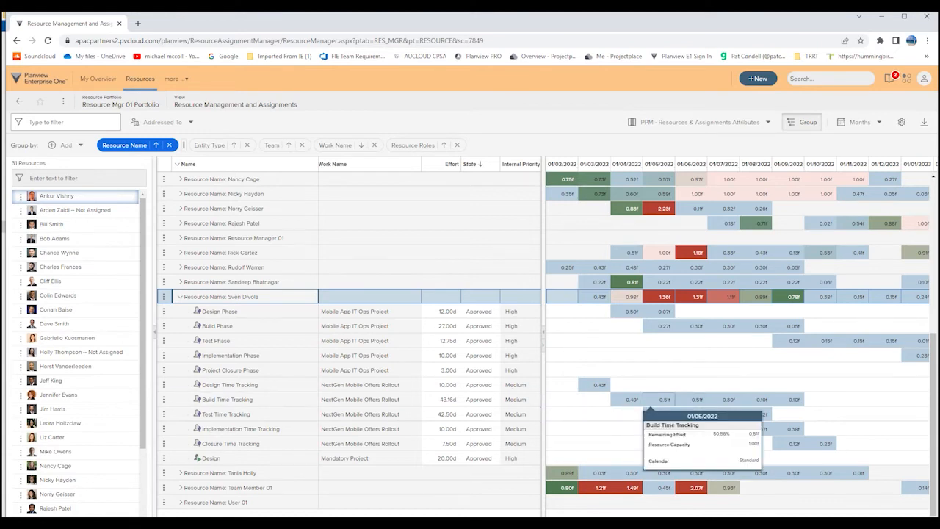
Step: Set the Build Time Tracking assignment's effort to 0.1 for each of 01/05/2022, 01/06/2022 and 01/07/2022
left_click(659, 400)
type("0.1")
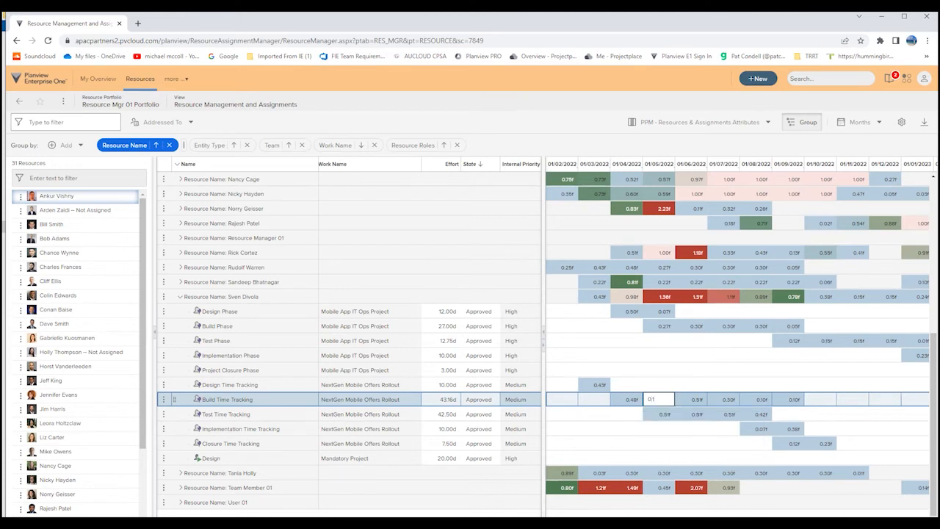
key("Tab")
type("0.1")
key("Tab")
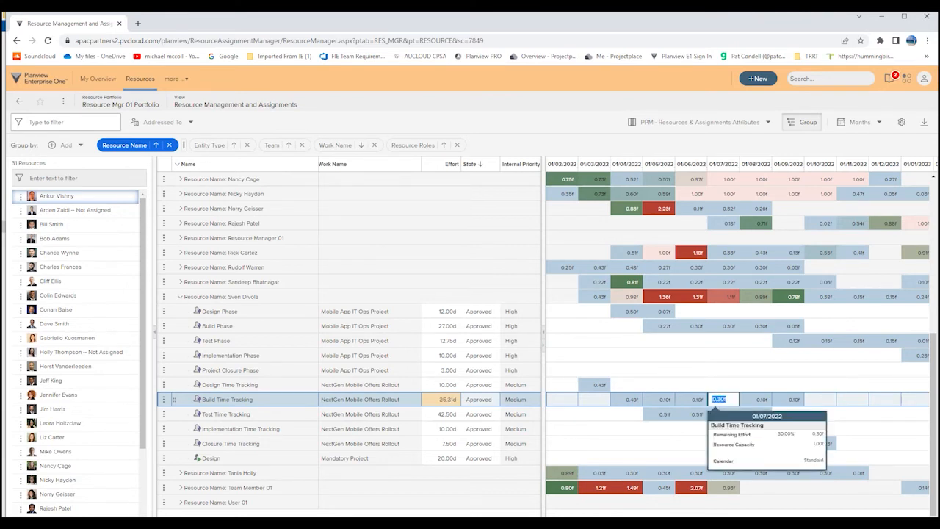
type("0.1")
key("Return")
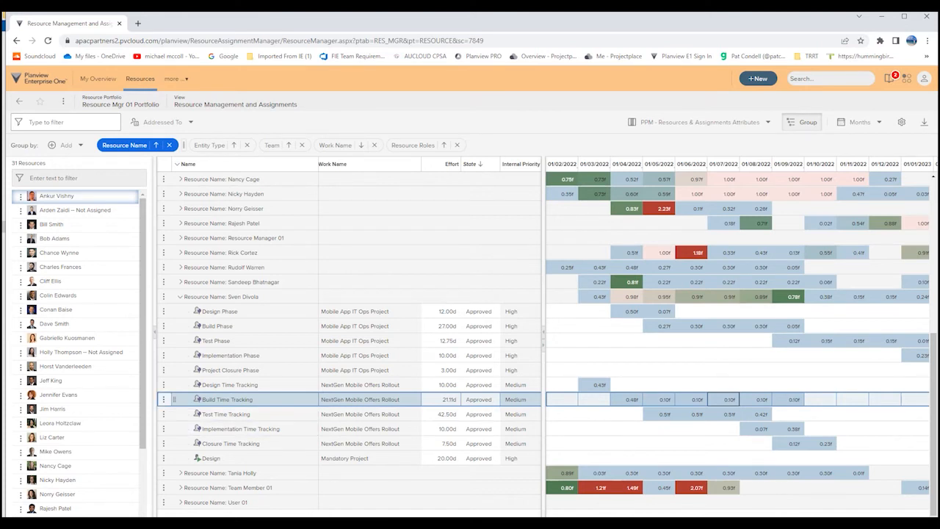
Step: Substitute User 01 from TeamGroup Workshop Project / Portfolio Mgrs on the Build Time Tracking assignment and collapse the original resource's assignments
left_click(164, 399)
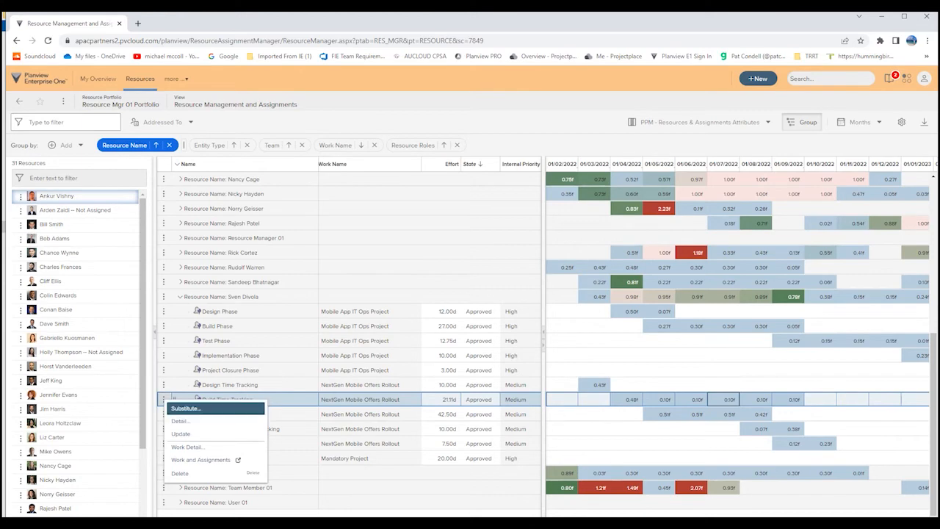
left_click(188, 408)
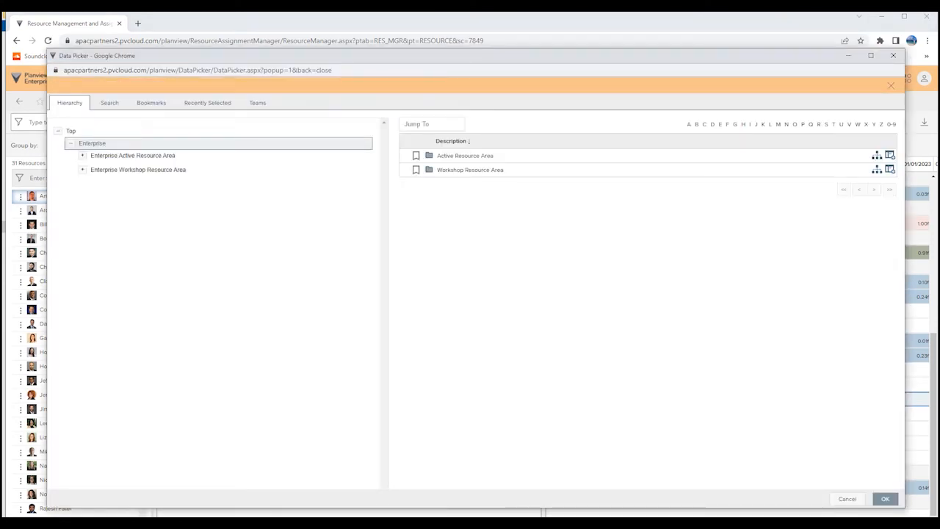
left_click(82, 169)
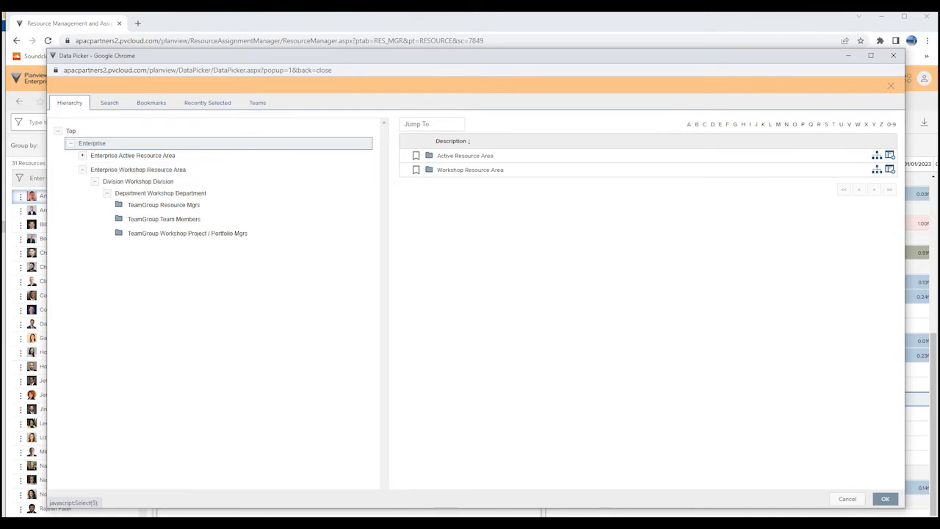
left_click(187, 233)
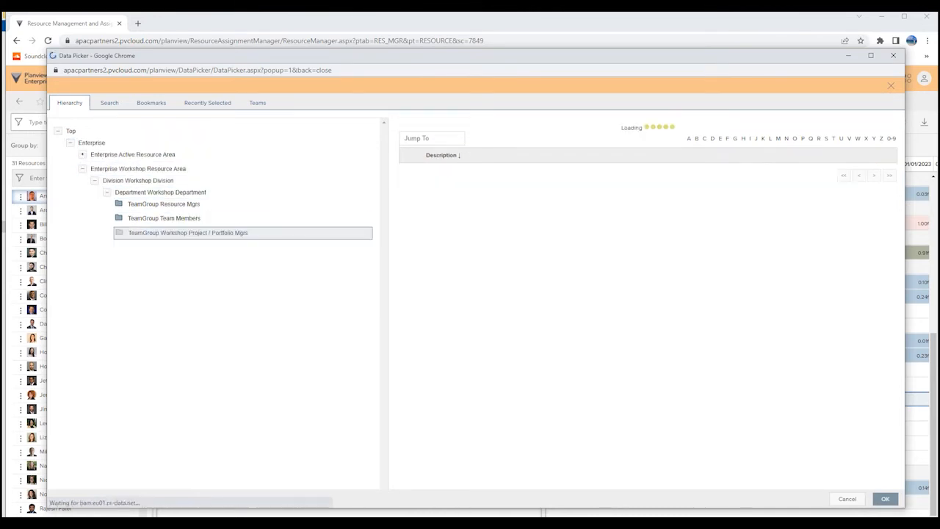
left_click(407, 155)
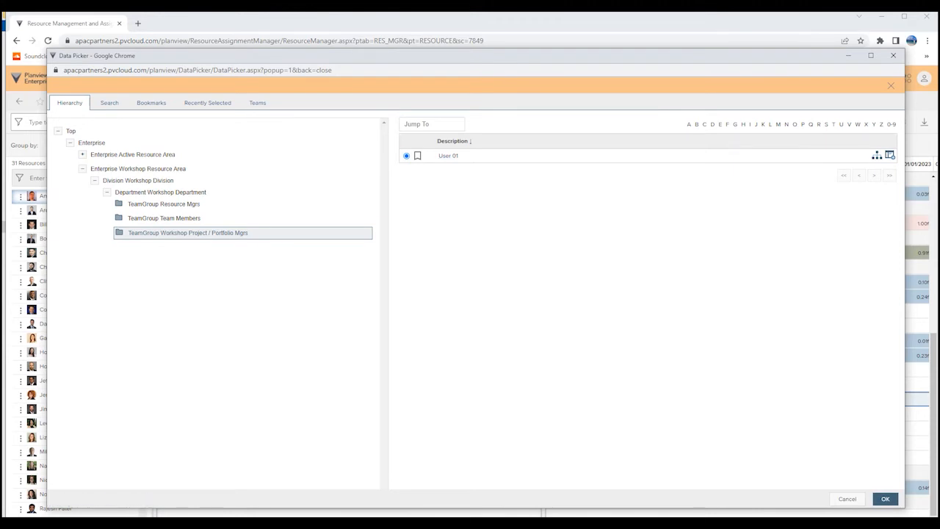
left_click(885, 498)
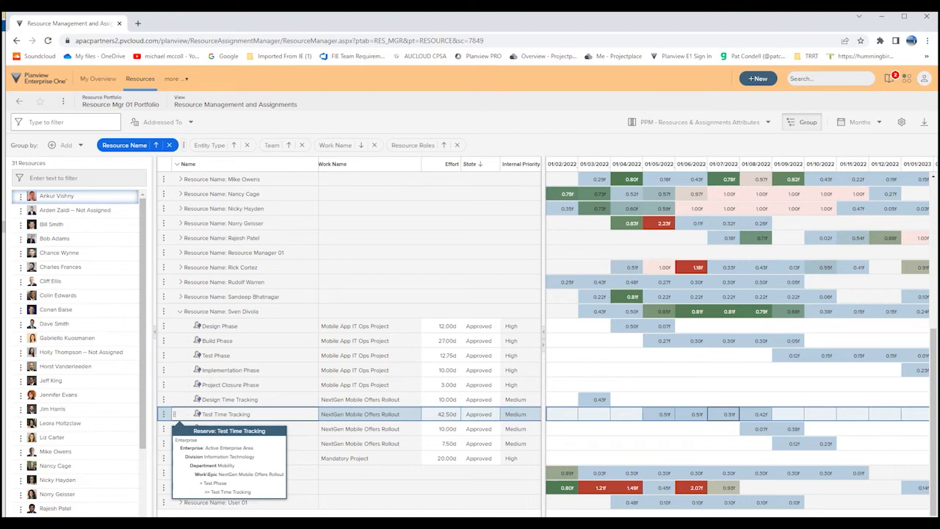
left_click(180, 311)
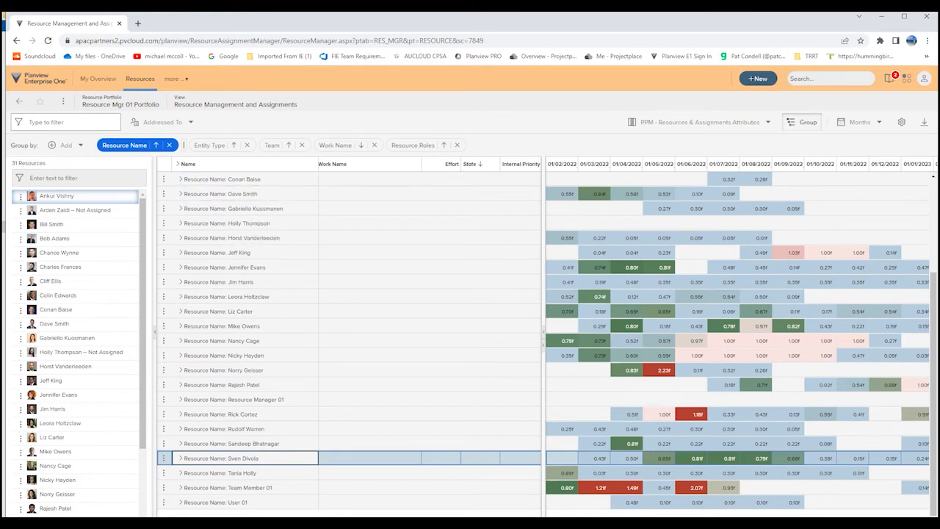
Step: Group the resource grid by Team ahead of Resource Name
left_click(802, 122)
left_click(802, 122)
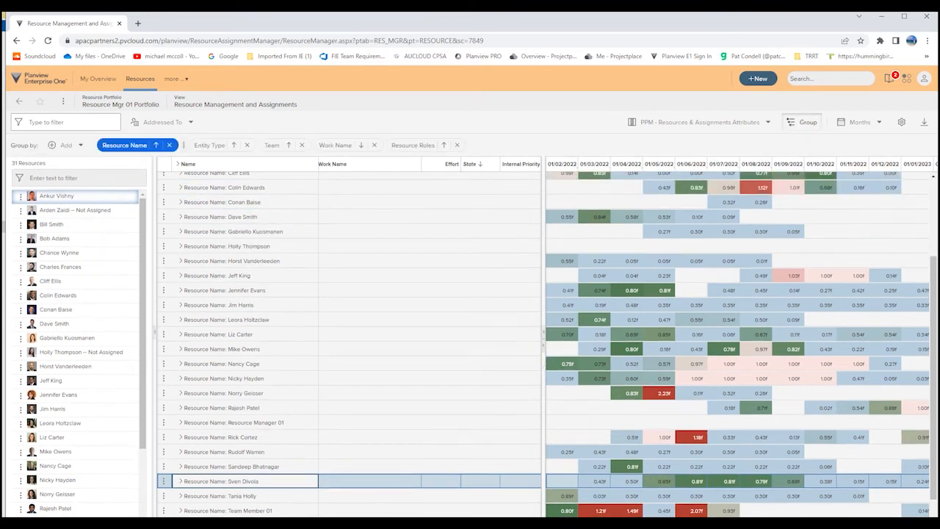
left_click(802, 122)
left_click(802, 122)
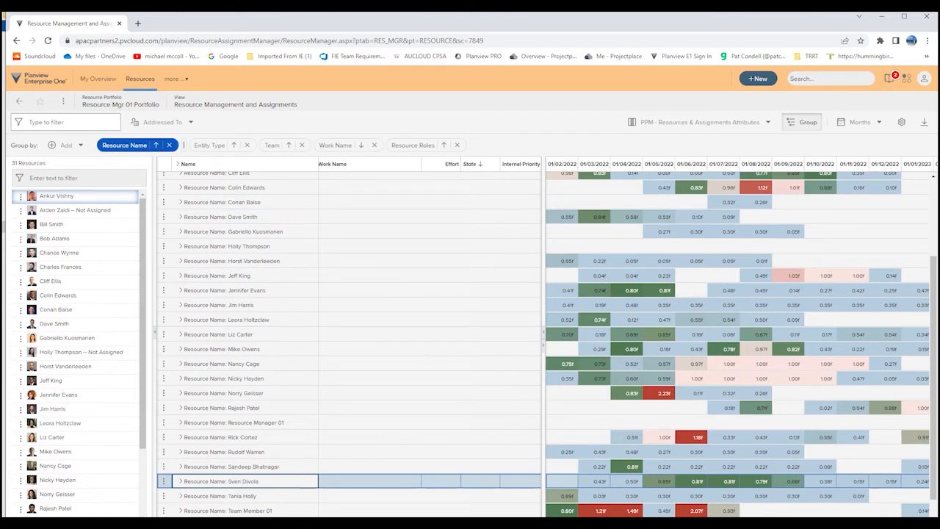
left_click_drag(273, 145, 89, 145)
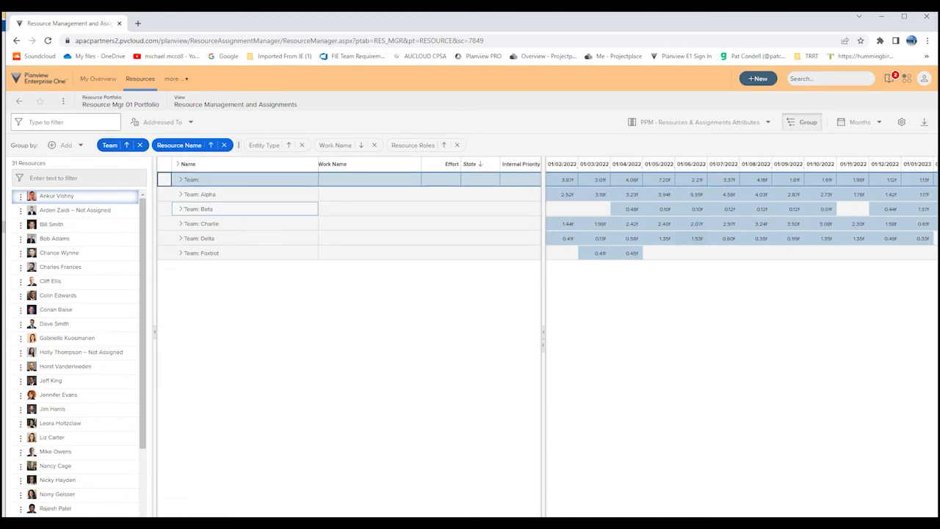
Step: Expand Team Beta to view the requirements and resources grouped under it, and collapse it again
left_click(180, 209)
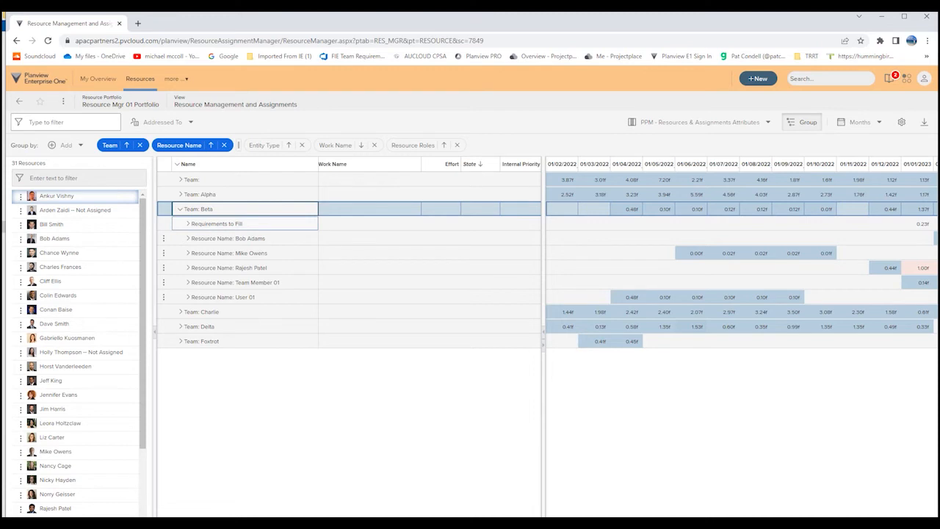
left_click(188, 239)
left_click(188, 239)
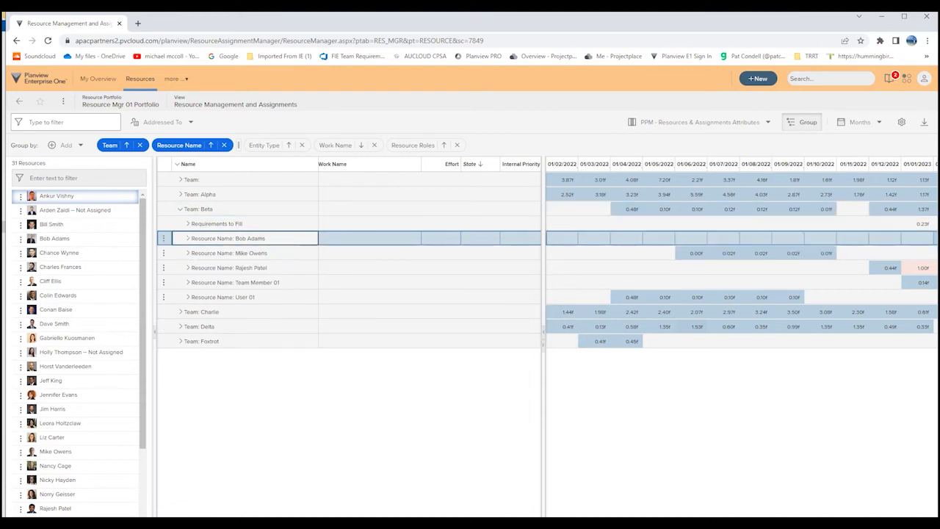
left_click(181, 209)
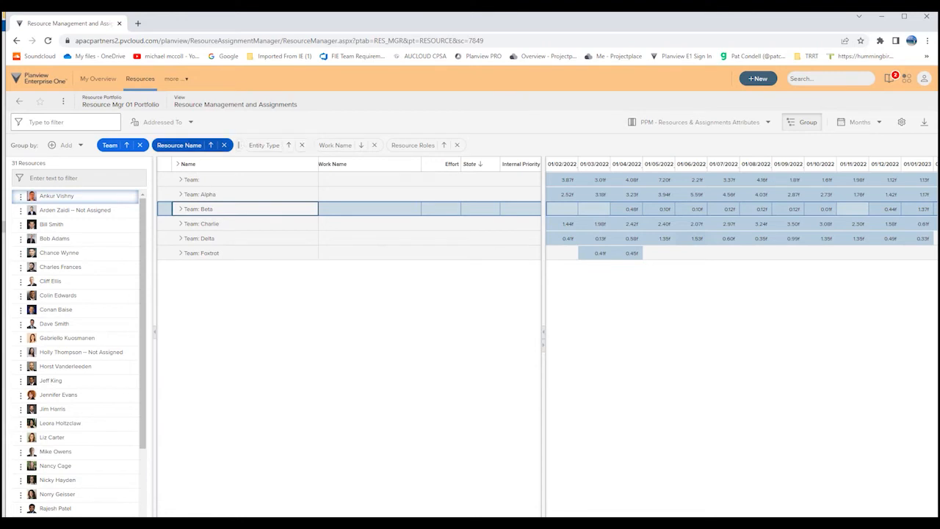
Step: Browse the available grouping attributes without adding one, and restore grouping by Resource Name only
left_click(65, 145)
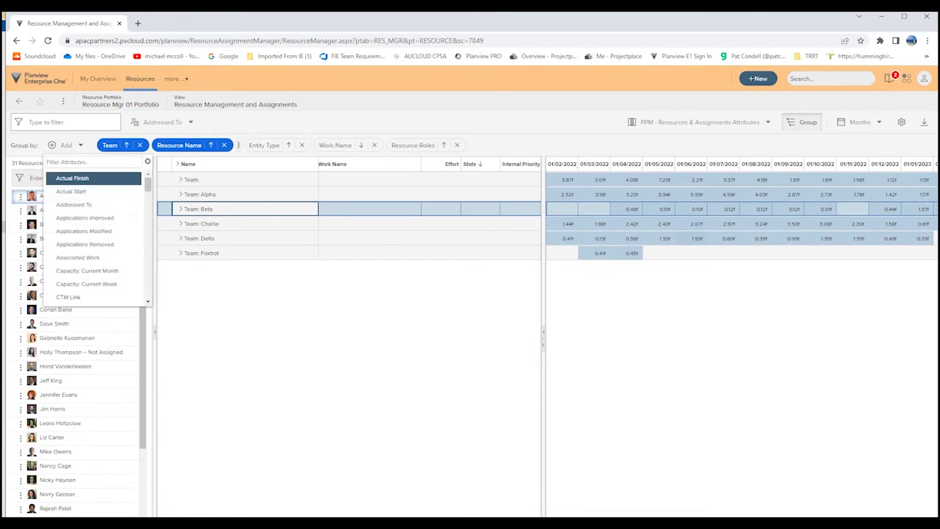
left_click_drag(148, 184, 148, 264)
scroll(88, 294, "down", 5)
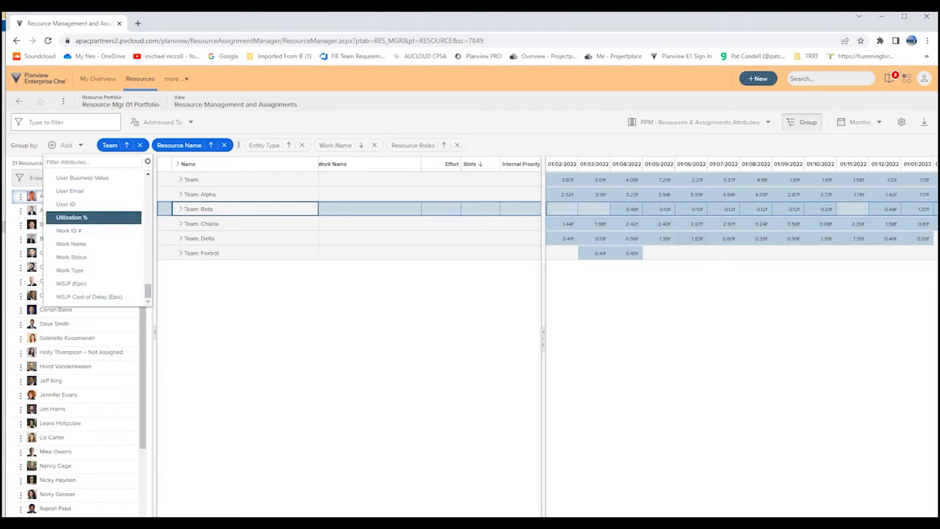
scroll(93, 221, "up", 4)
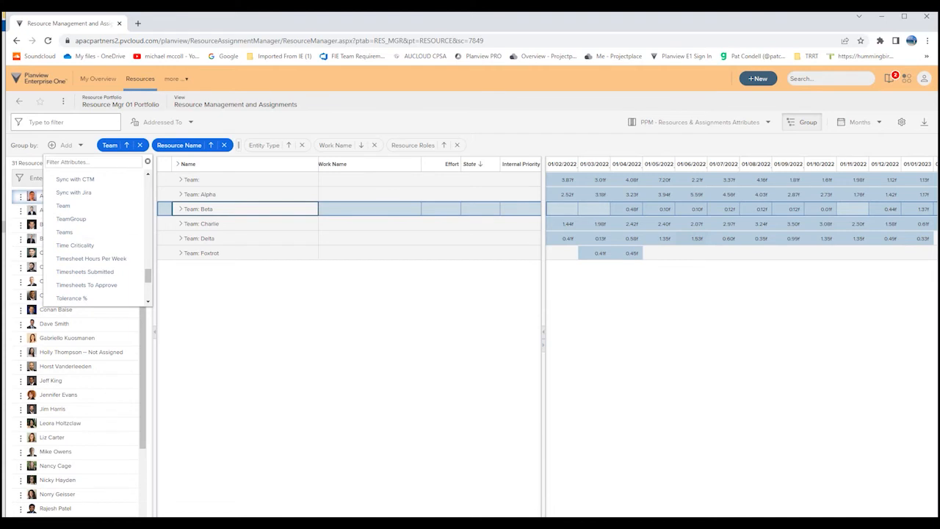
left_click(243, 298)
left_click_drag(111, 145, 279, 145)
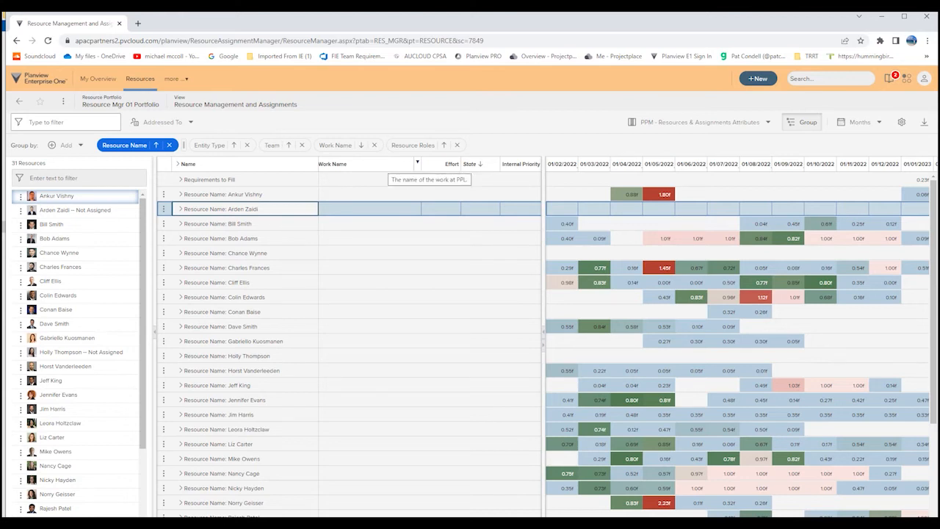
Step: Aggregate the Work Name column by Count and check the assignments counted for the third listed resource
left_click(417, 163)
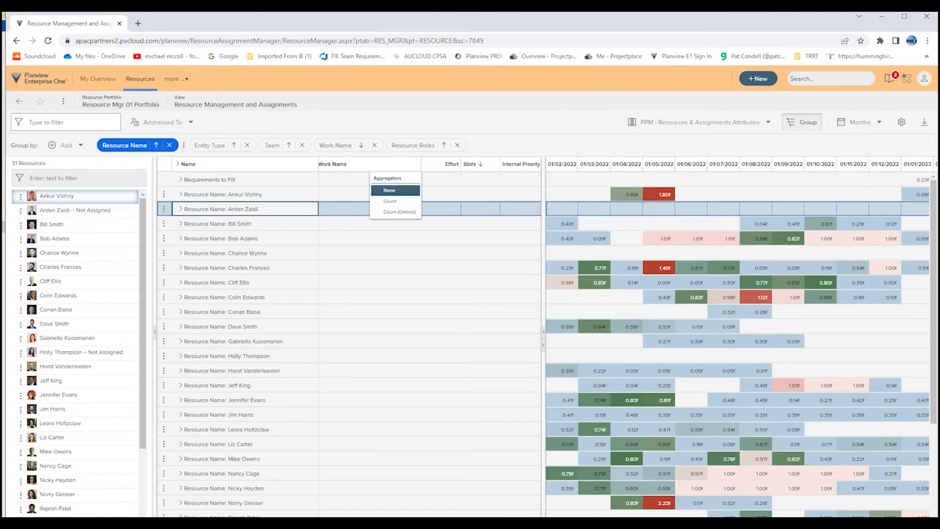
left_click(397, 201)
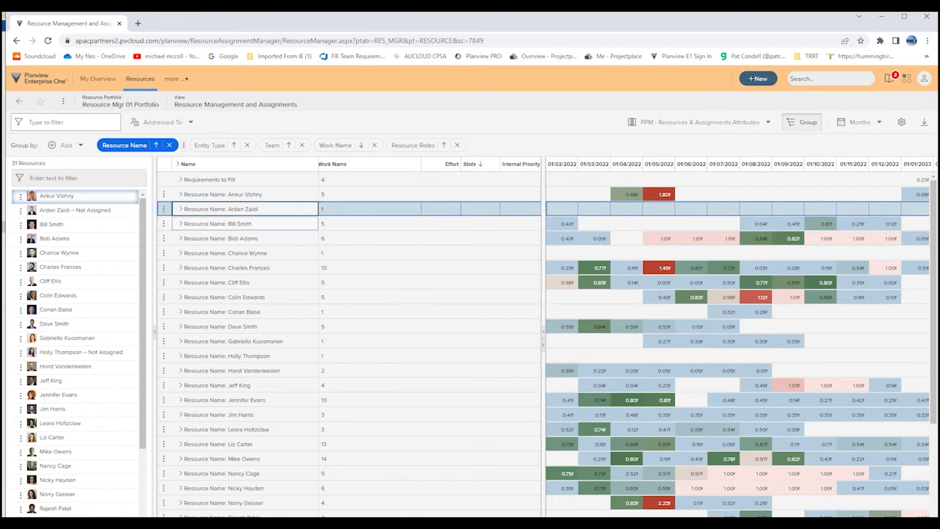
left_click(181, 224)
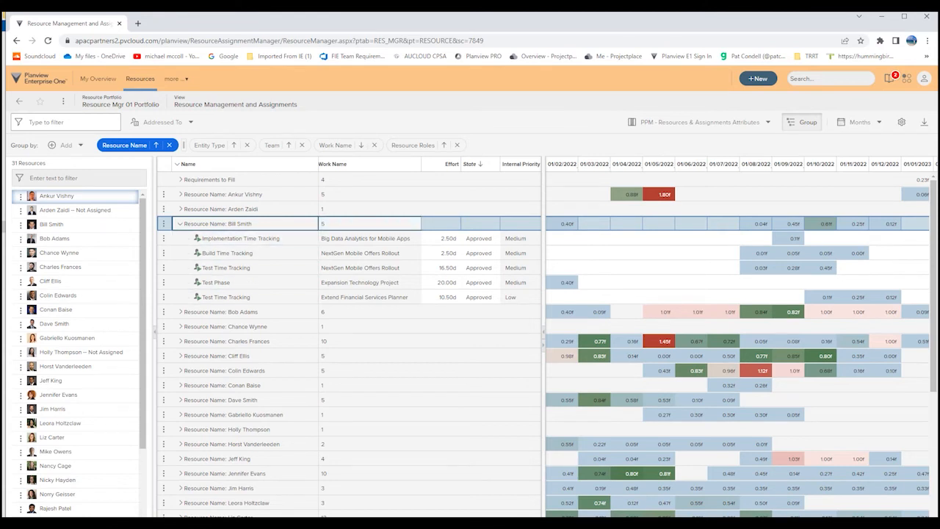
left_click(180, 225)
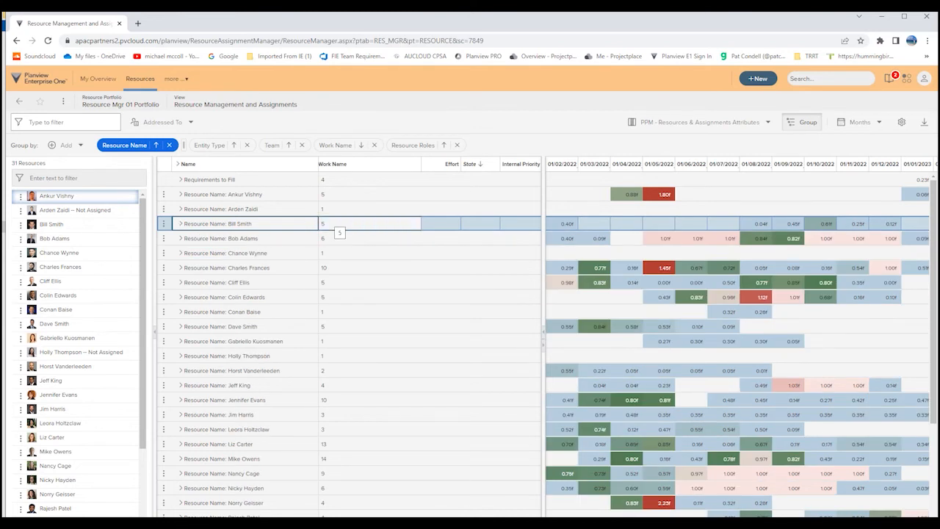
Step: Remove the aggregation from the Work Name column and aggregate the Effort column by Sum
left_click(417, 160)
left_click(389, 192)
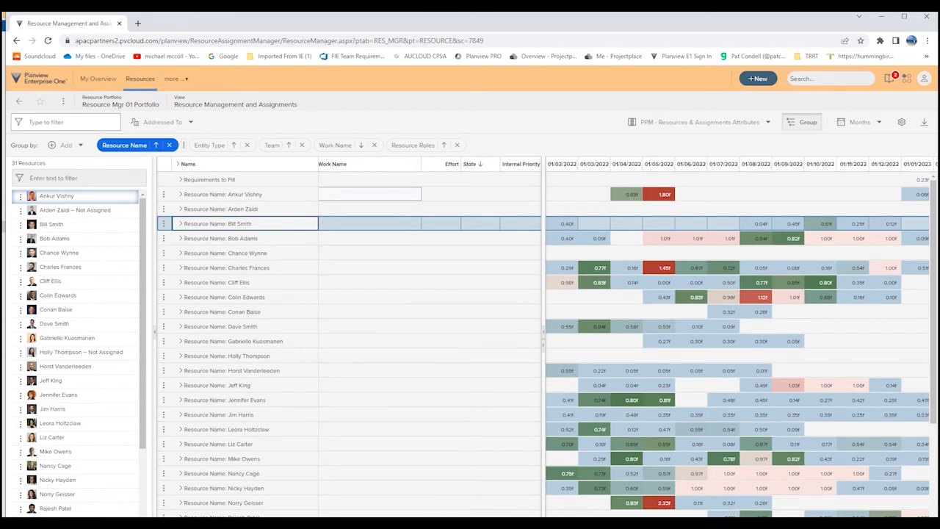
left_click(457, 162)
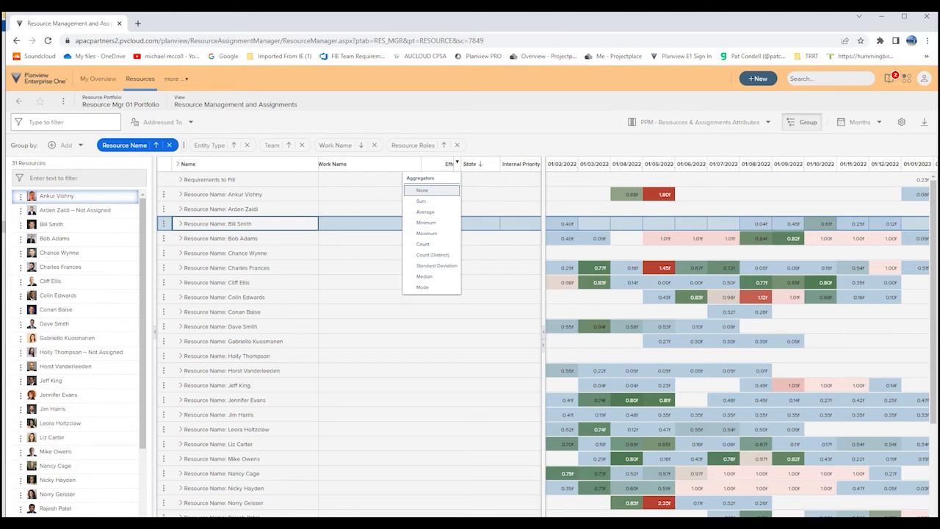
left_click(432, 201)
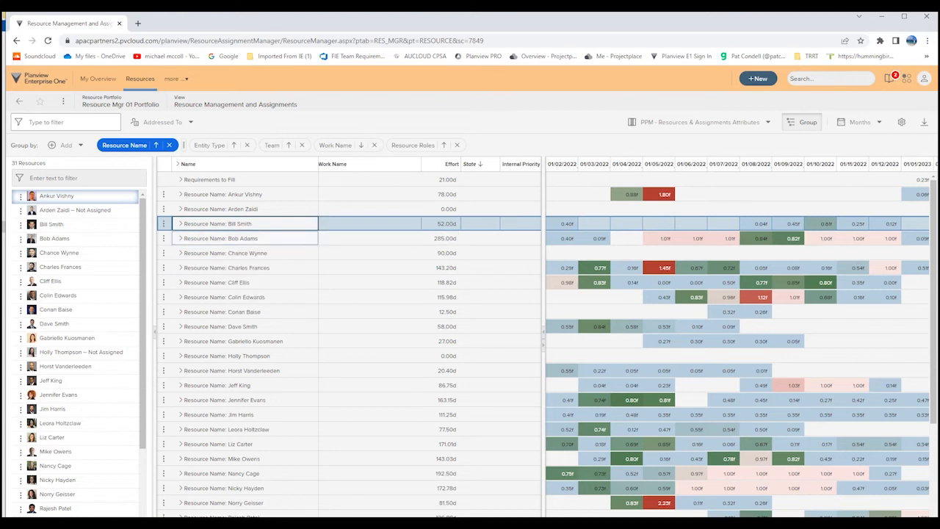
Step: Expand the fourth listed resource and examine its individual assignments and monthly utilization through 2023
left_click(233, 239)
left_click(180, 238)
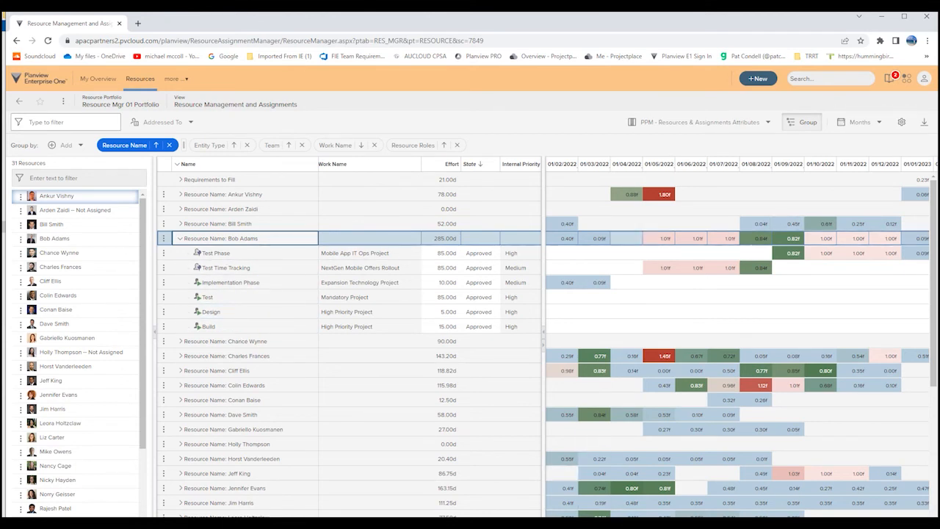
mouse_move(885, 238)
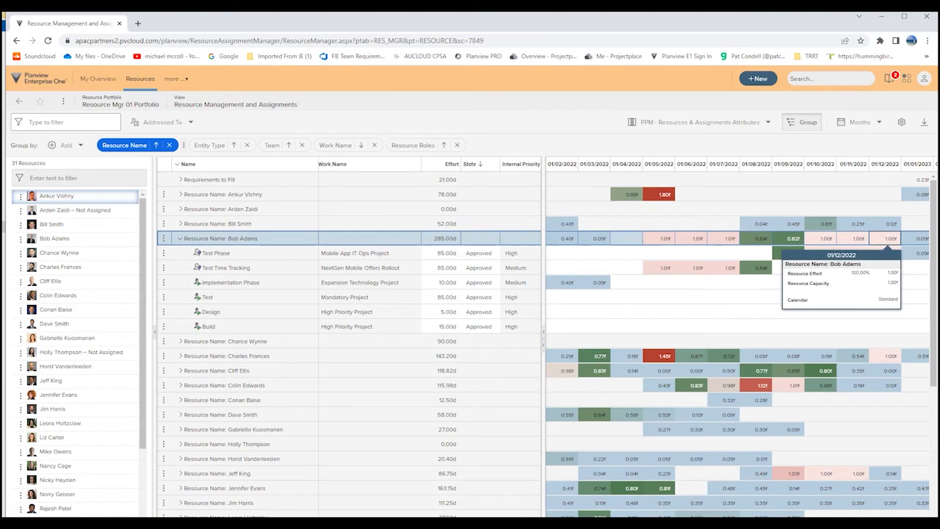
scroll(885, 238, "right", 7)
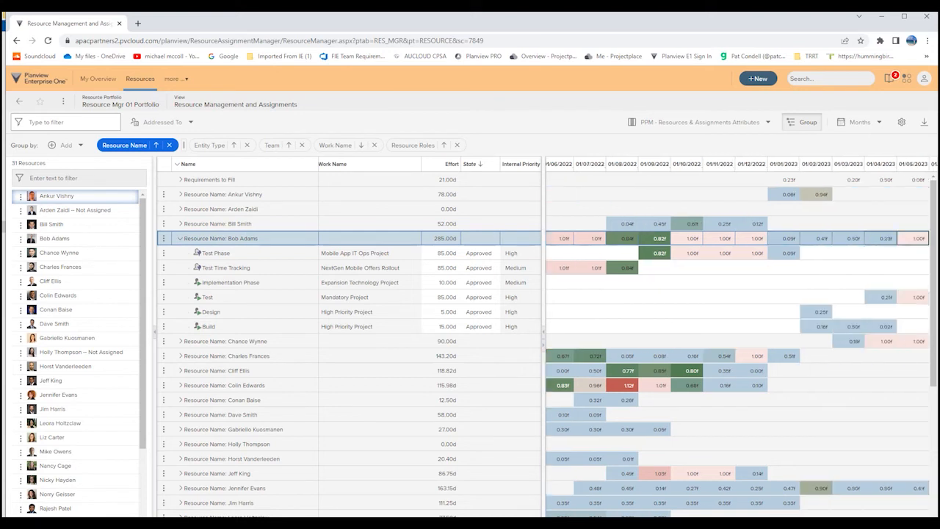
scroll(898, 238, "right", 3)
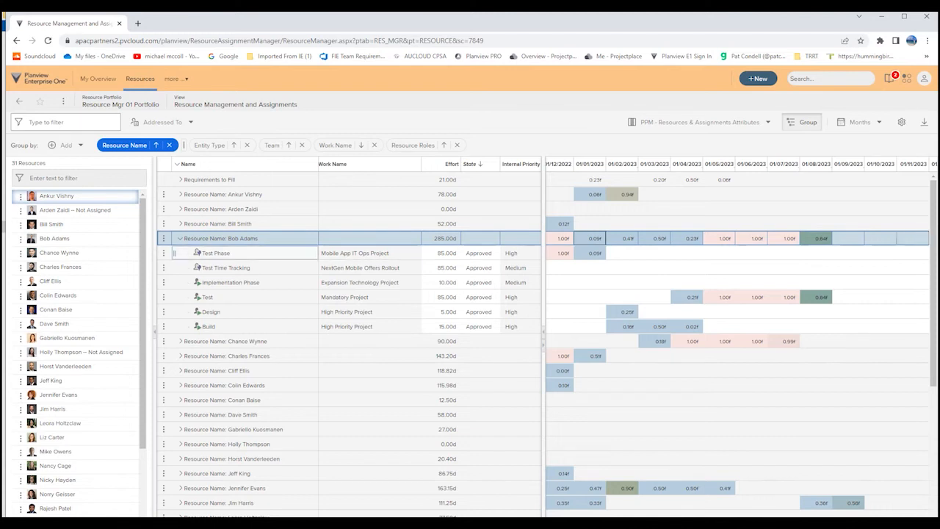
mouse_move(213, 238)
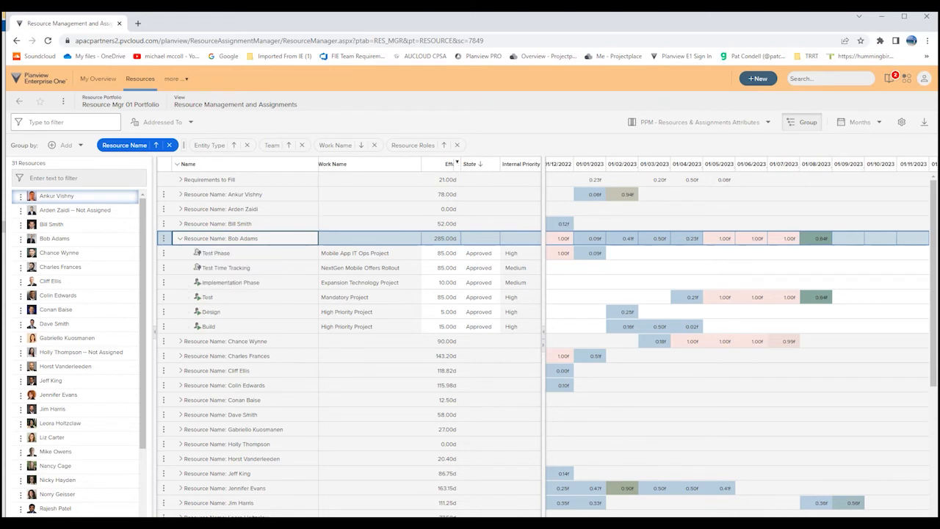
Step: Set the Effort column's aggregator to None and collapse the fourth listed resource's assignments
left_click(456, 164)
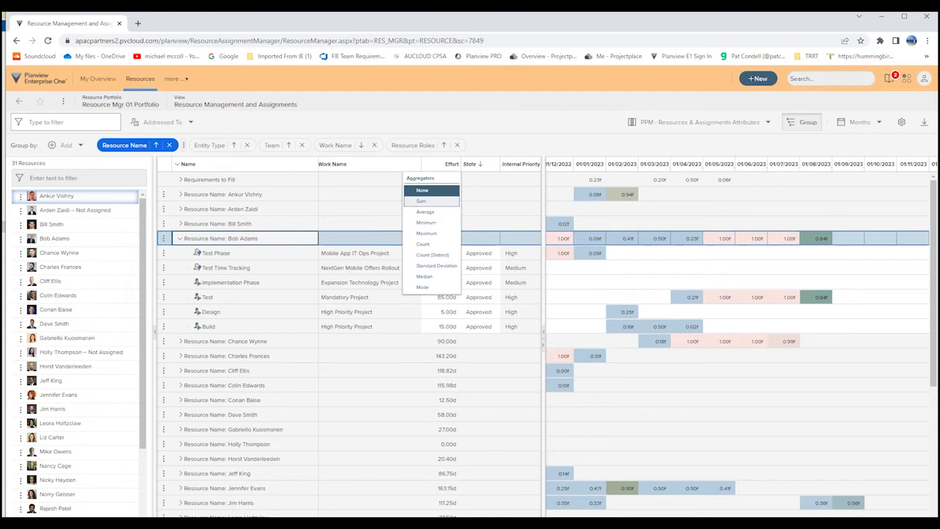
left_click(431, 191)
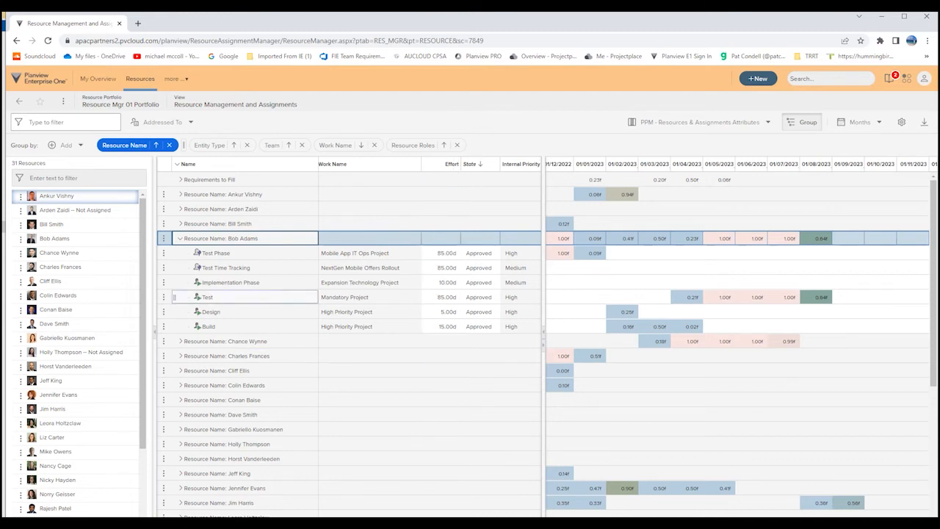
left_click(180, 238)
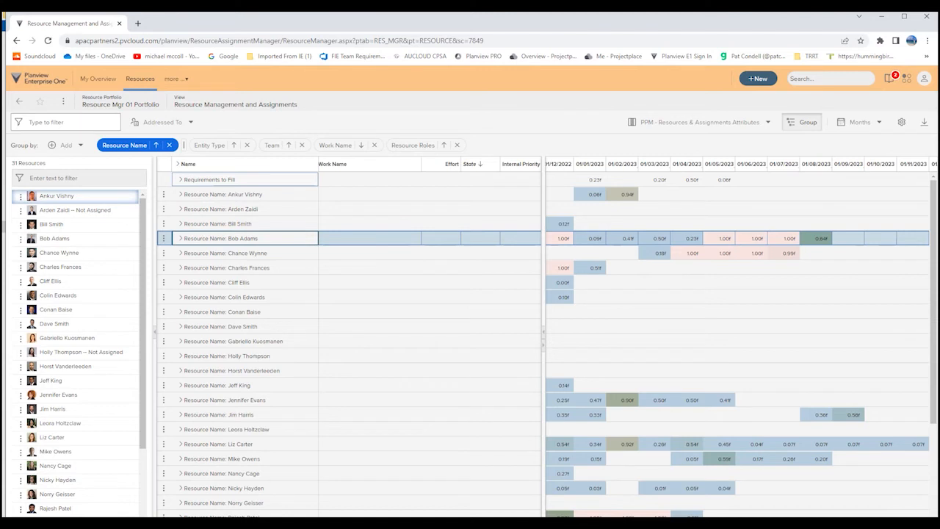
Step: Expand Requirements to Fill and search for candidates to fill High Priority Project's Initiation requirement
left_click(181, 179)
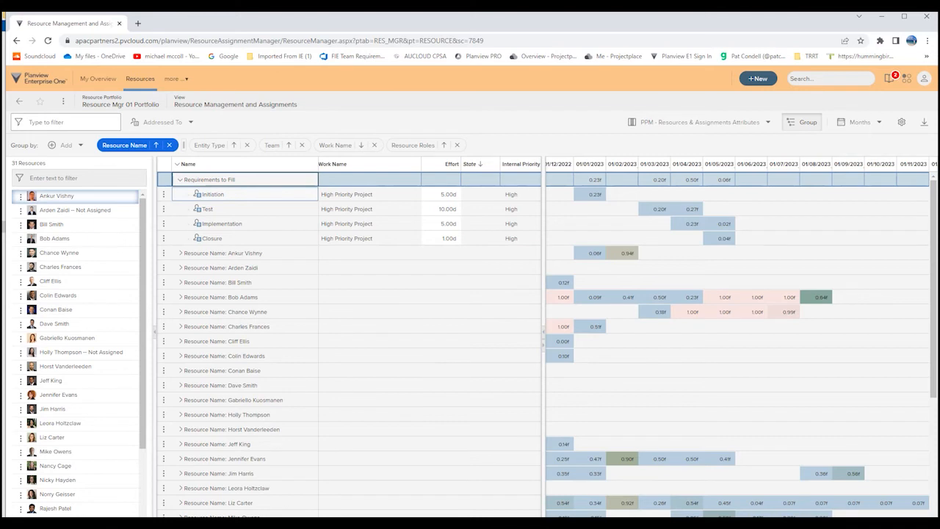
right_click(197, 194)
mouse_move(186, 208)
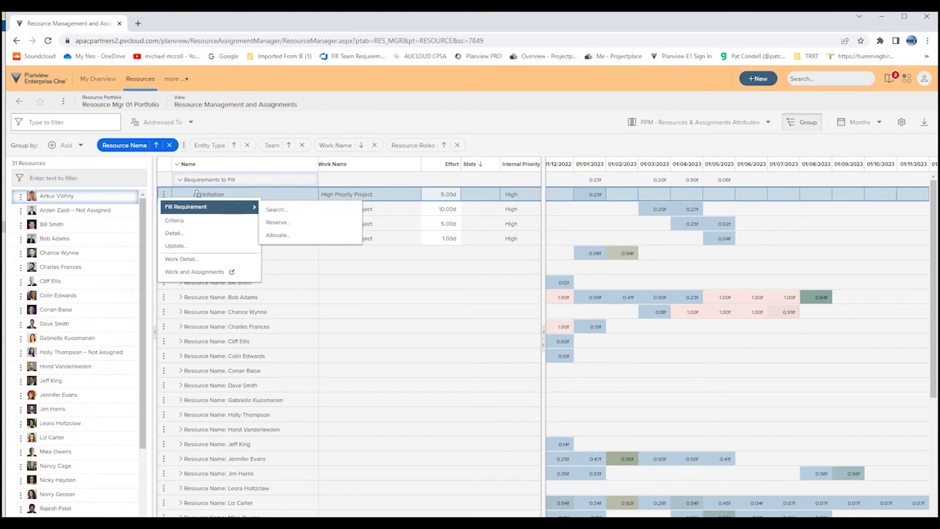
left_click(276, 210)
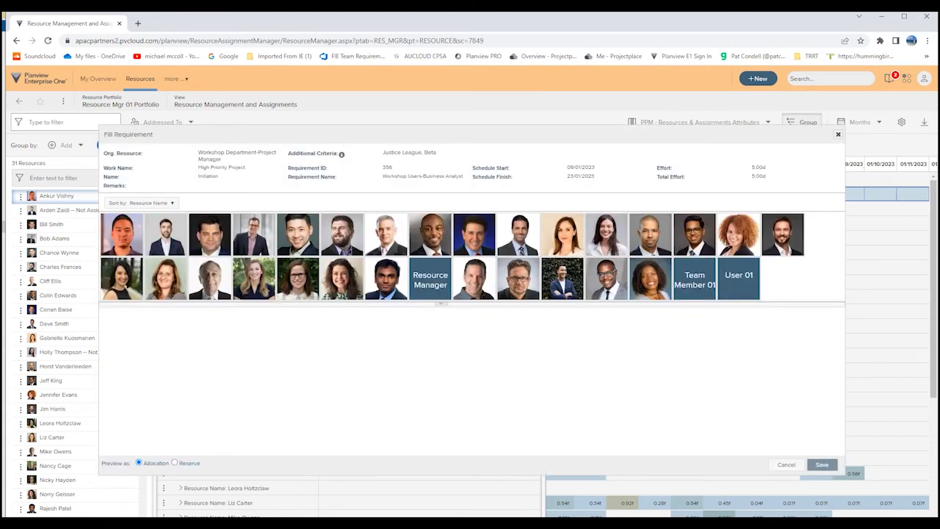
Step: Compare the candidates' availability and match scores, then fill the Initiation requirement by allocating User 01 and save
mouse_move(253, 243)
mouse_move(123, 236)
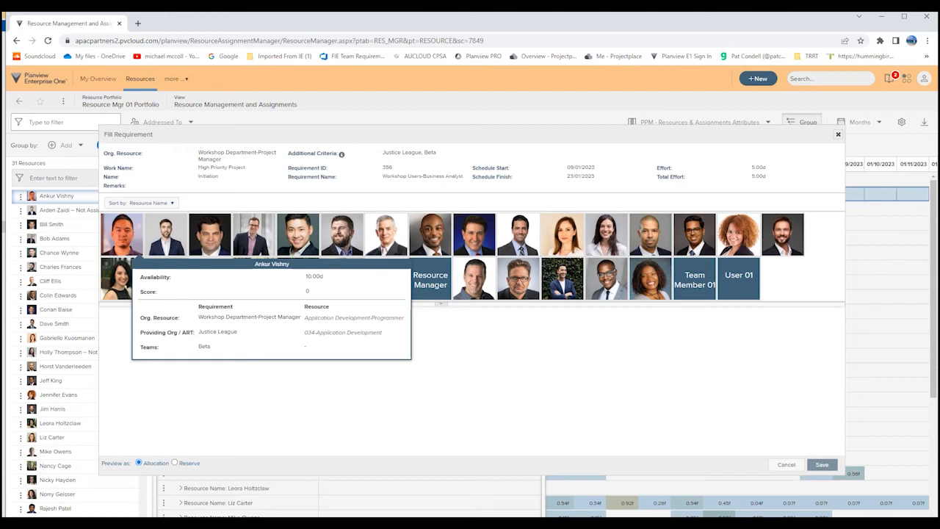
mouse_move(166, 237)
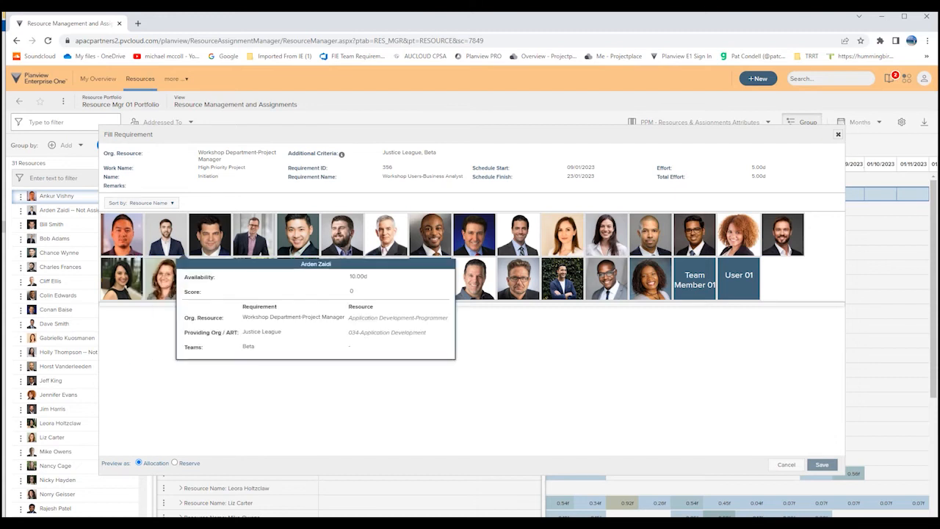
mouse_move(210, 237)
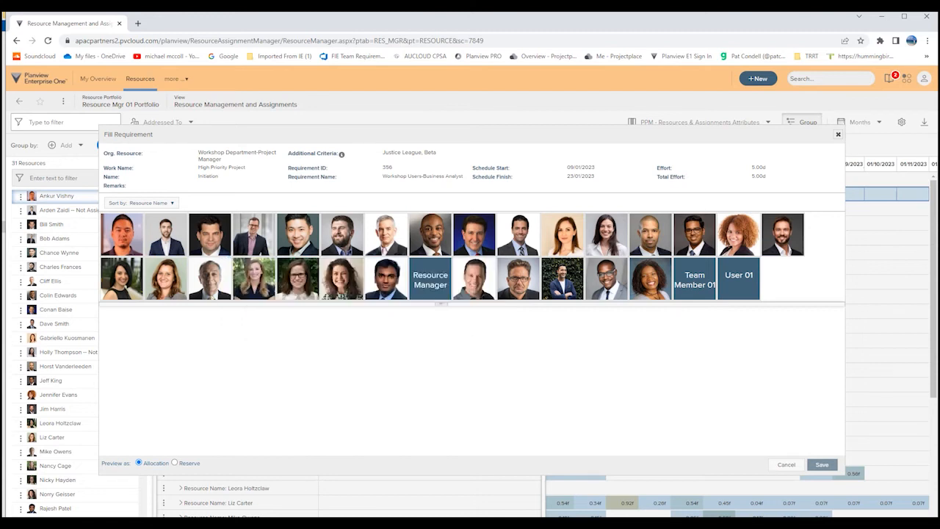
mouse_move(254, 235)
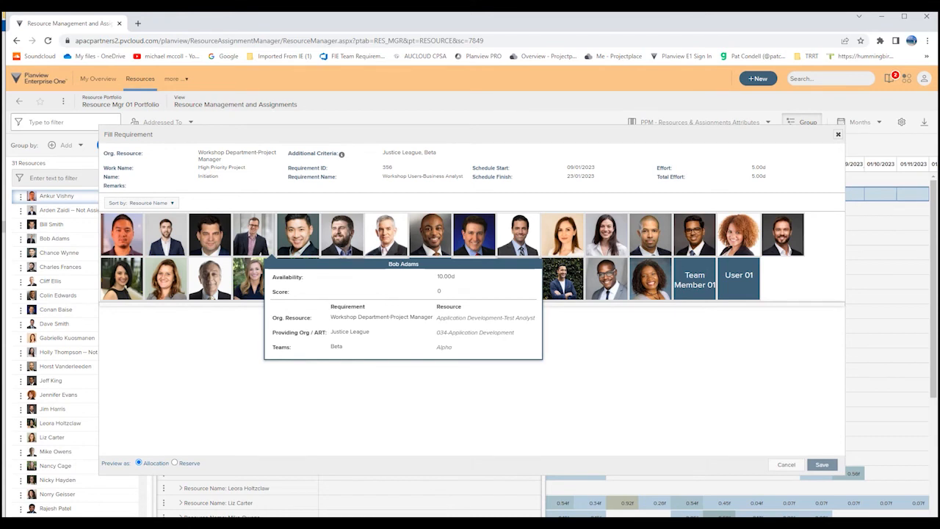
mouse_move(737, 279)
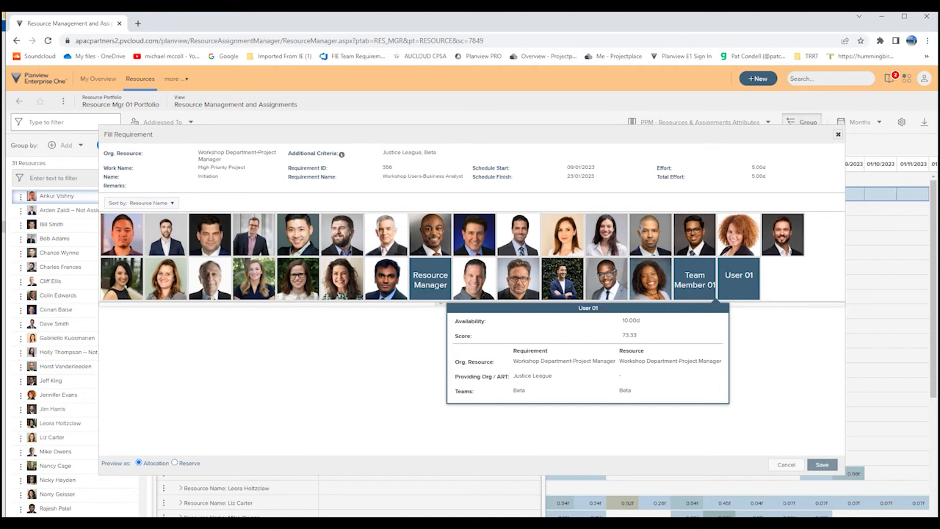
left_click(738, 279)
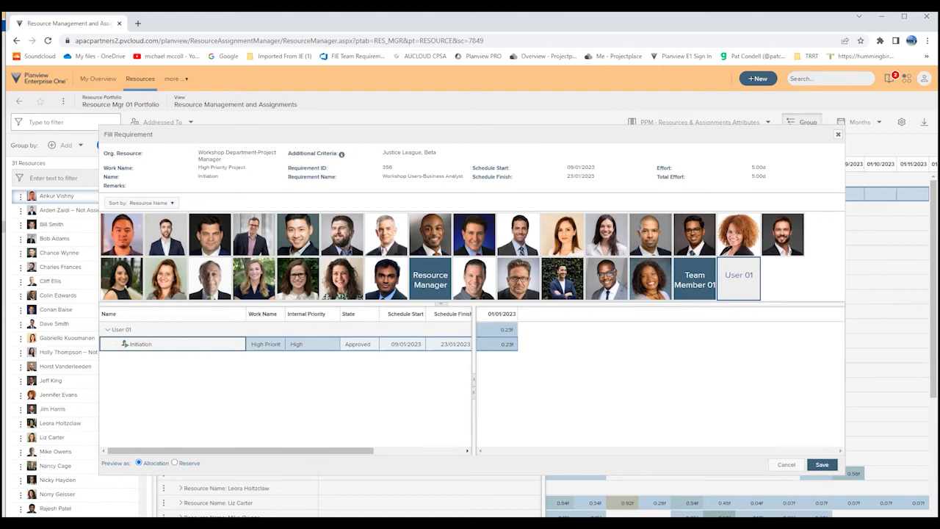
left_click(822, 464)
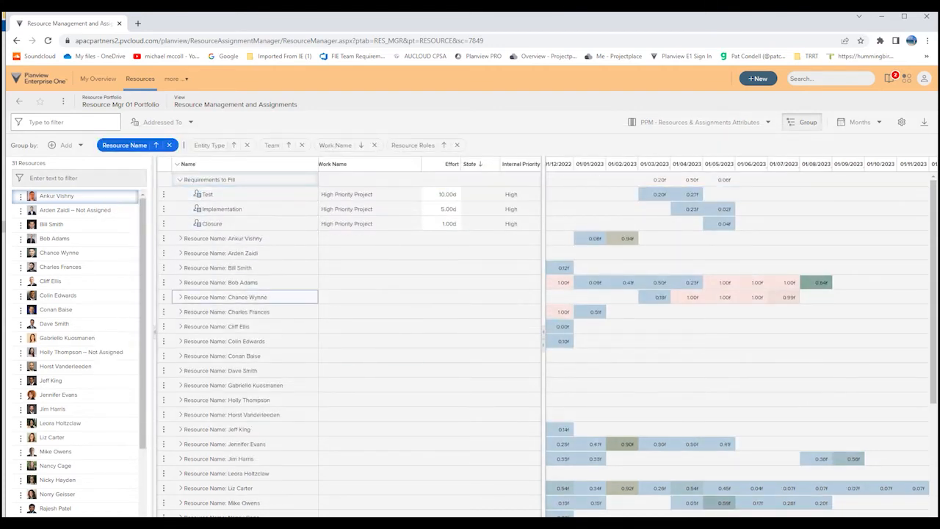
Step: Start a new Company Holiday standard activity for the fifth listed resource, and cancel it without saving
mouse_move(242, 297)
left_click(20, 253)
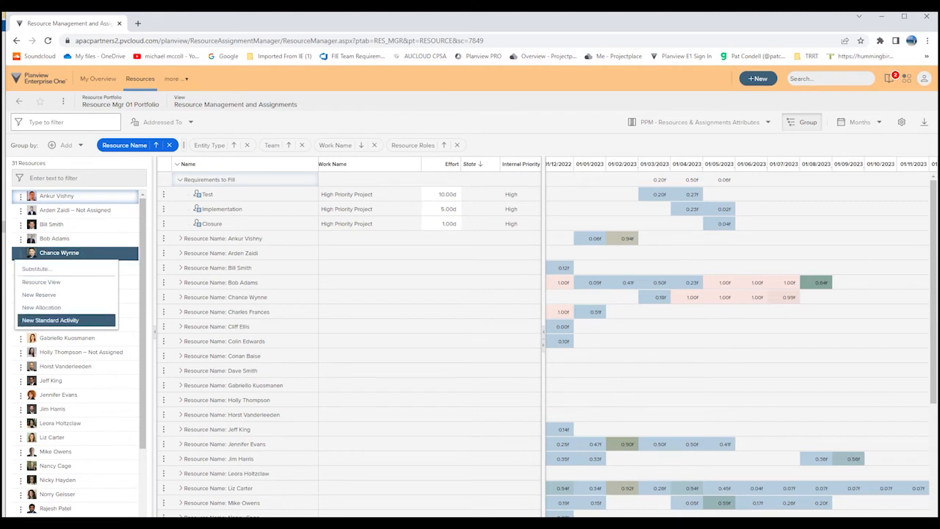
left_click(50, 320)
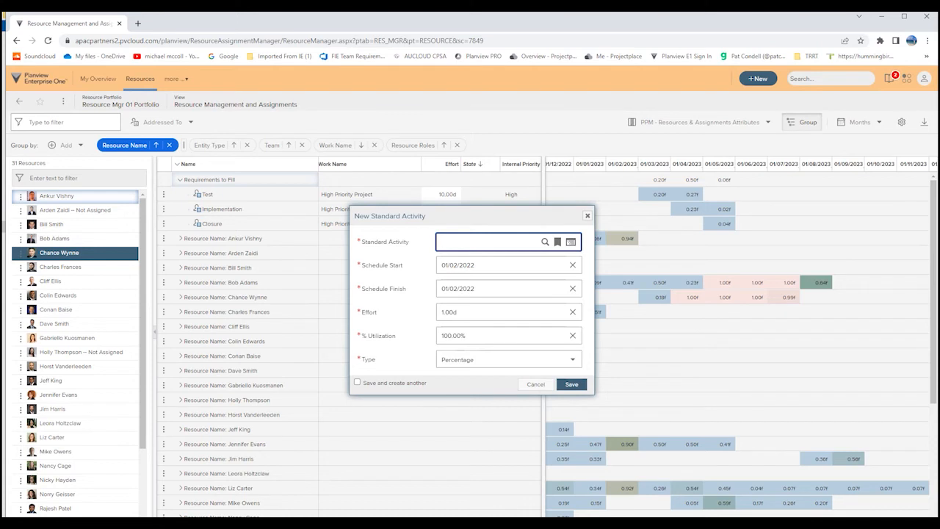
type("Holiday")
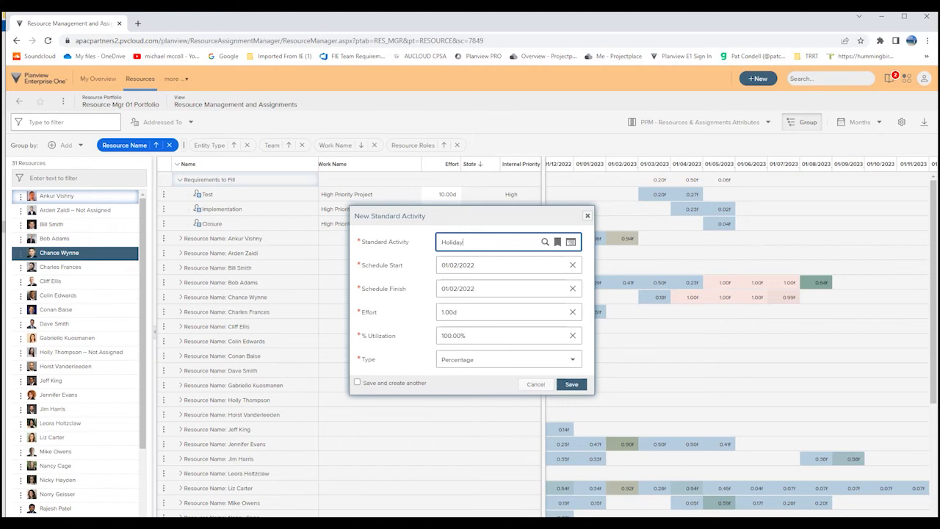
key("Tab")
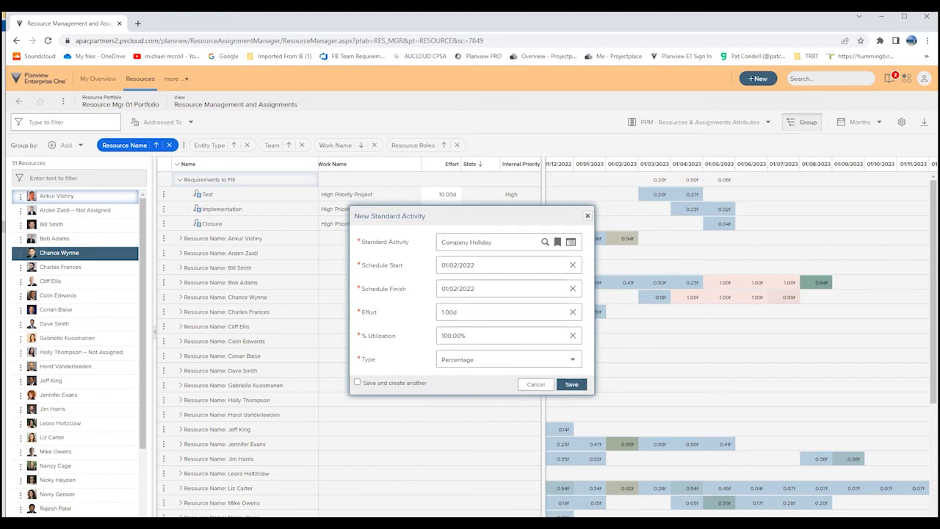
left_click(534, 384)
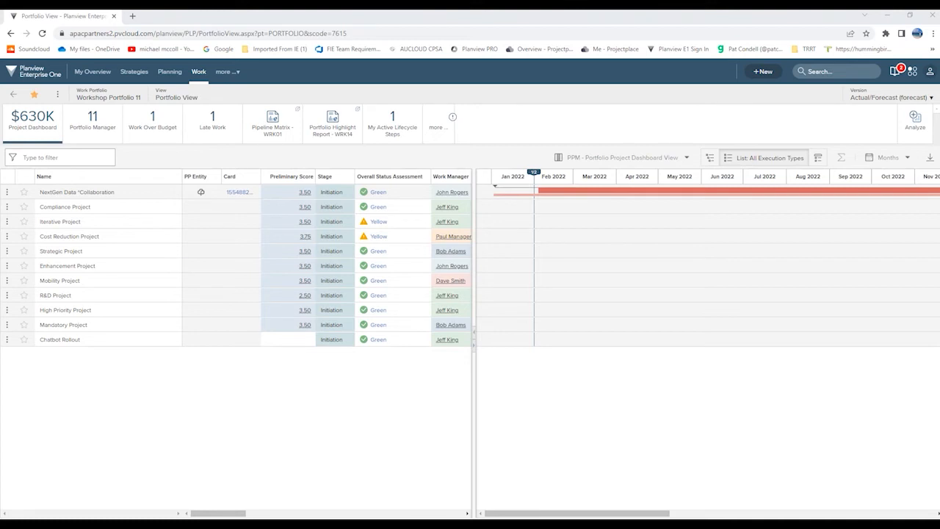
Step: Open Investment and Capacity Planning for the Division 11 Planning Portfolio
left_click(170, 72)
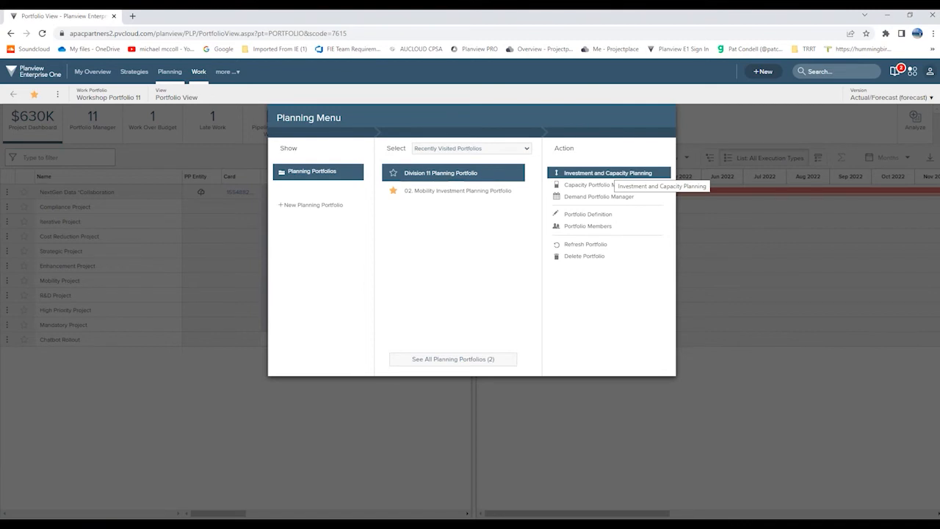
double_click(617, 172)
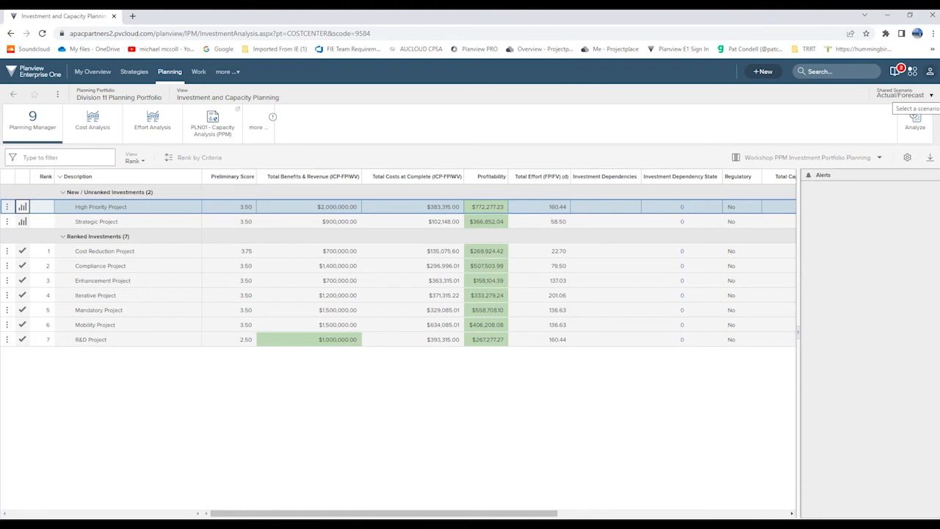
Step: Start a new scenario based on Actual/Forecast, look at its scenario color choices, and cancel it
left_click(903, 95)
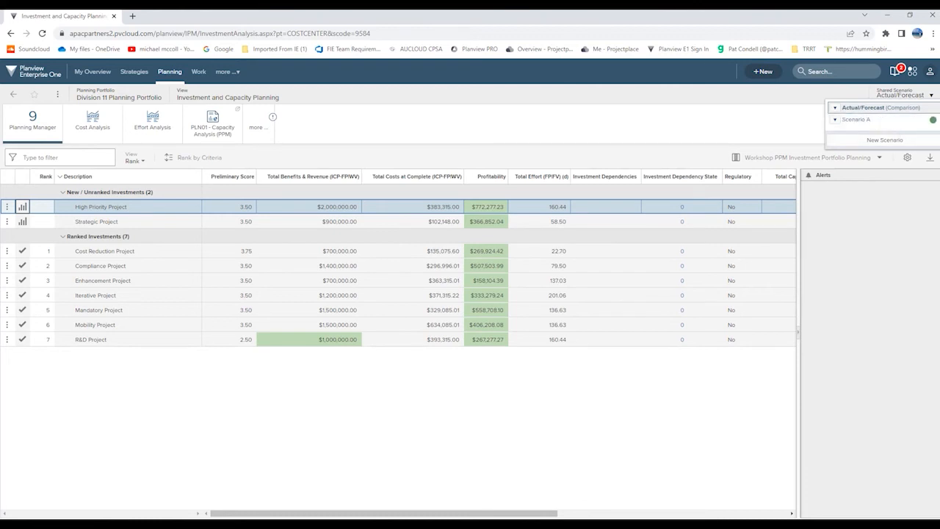
left_click(885, 140)
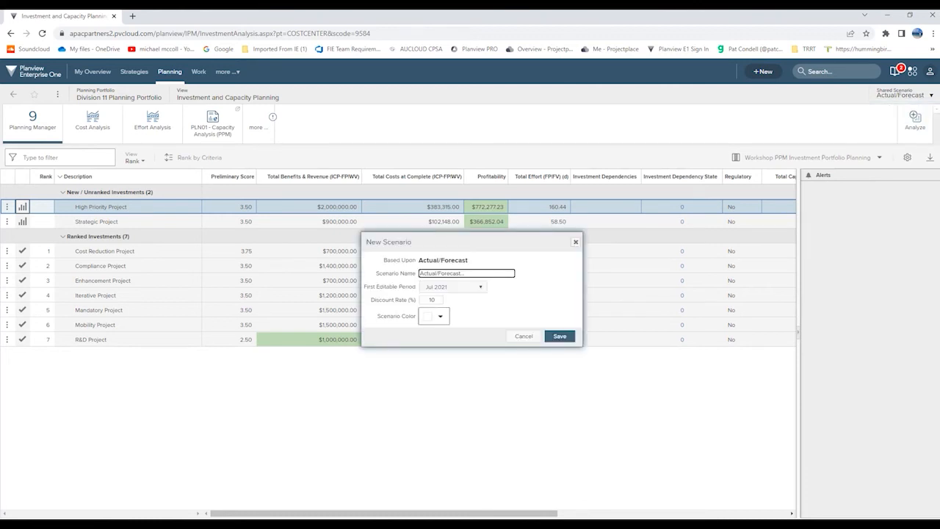
left_click(440, 317)
left_click(439, 357)
left_click(524, 336)
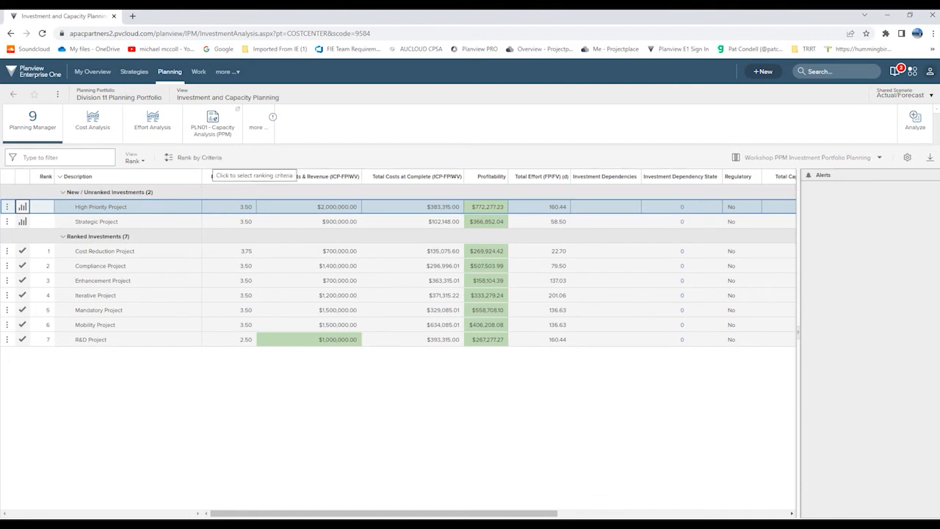
Step: Rank all investments by Preliminary Score in descending order
left_click(192, 157)
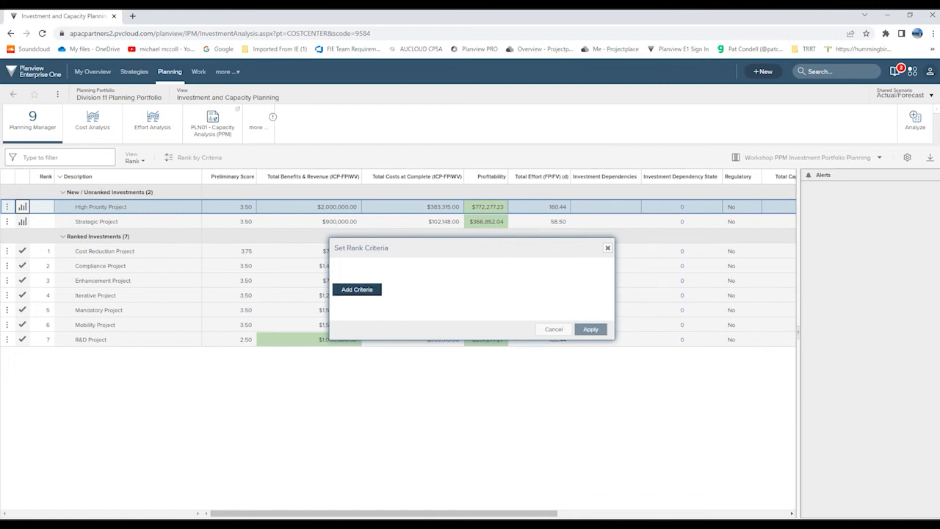
left_click(357, 289)
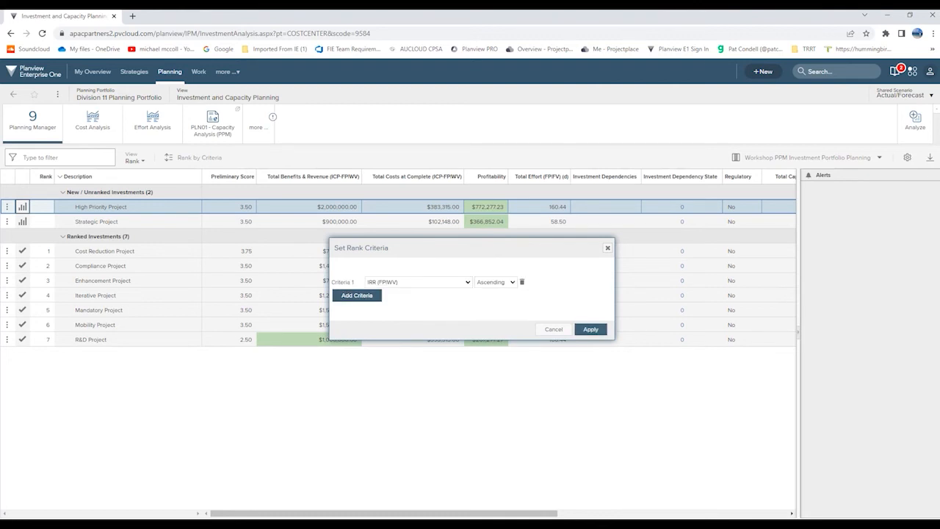
left_click(419, 282)
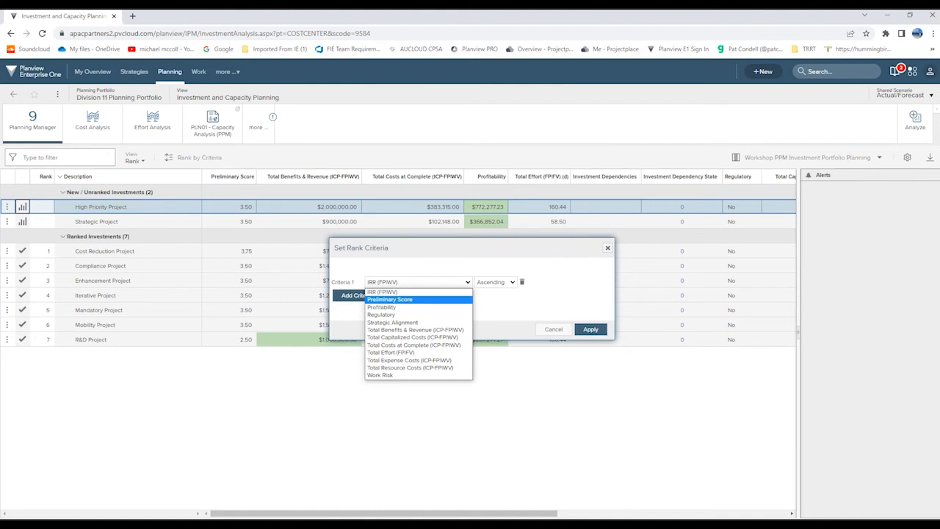
left_click(389, 299)
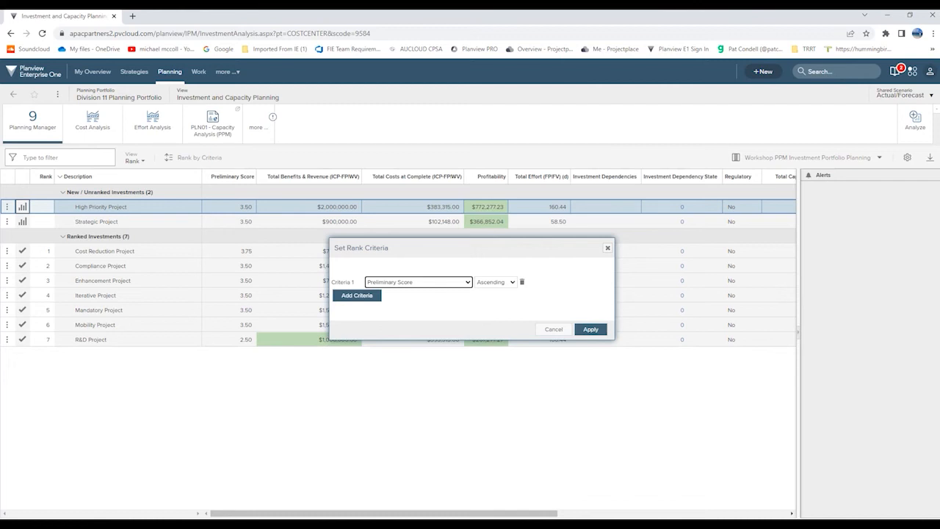
left_click(496, 282)
left_click(494, 299)
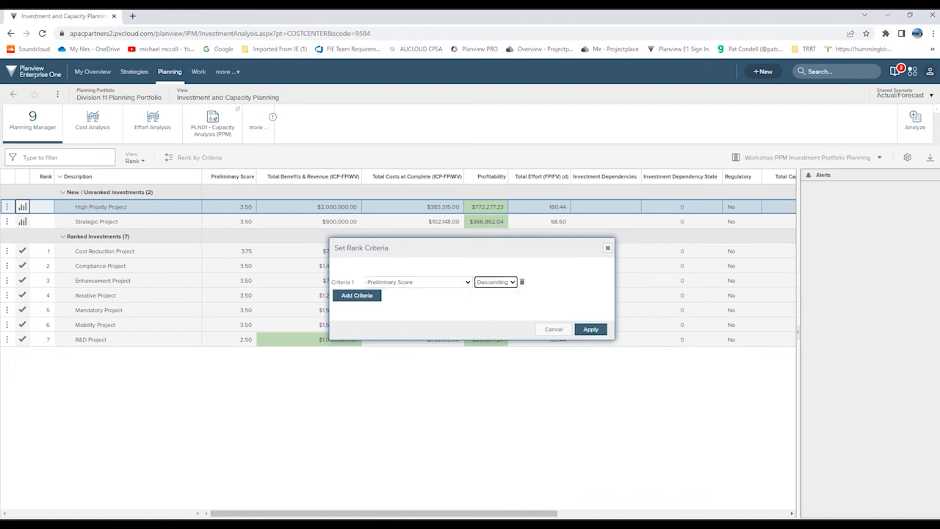
left_click(590, 329)
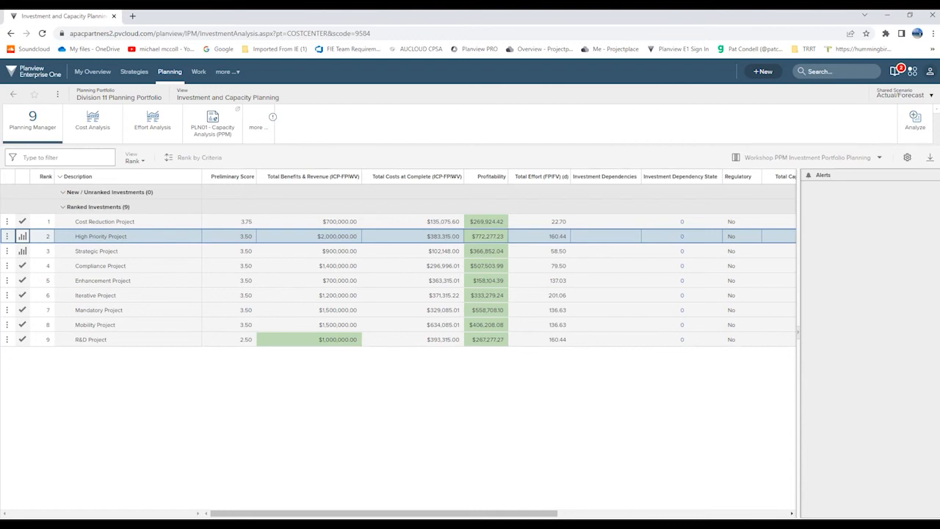
Step: Review the Display, Ranking and Multi-Comparison preferences for Investment and Capacity Planning, including the portfolio target threshold lines, and close them without saving
left_click(907, 158)
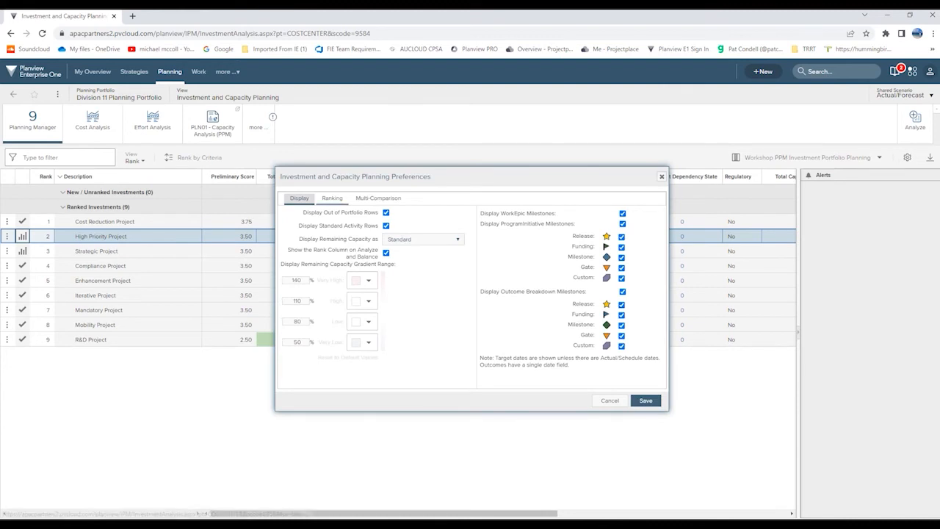
left_click(332, 198)
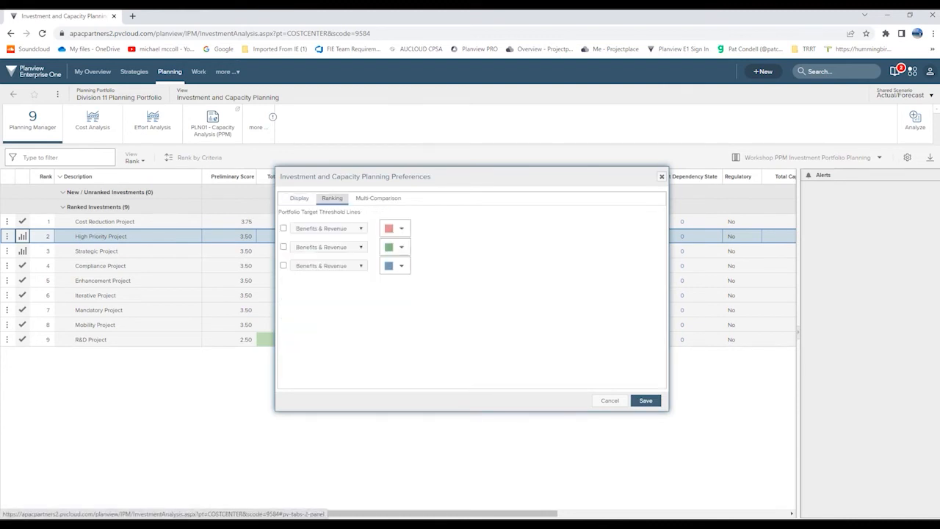
left_click(379, 198)
left_click(332, 199)
left_click(299, 198)
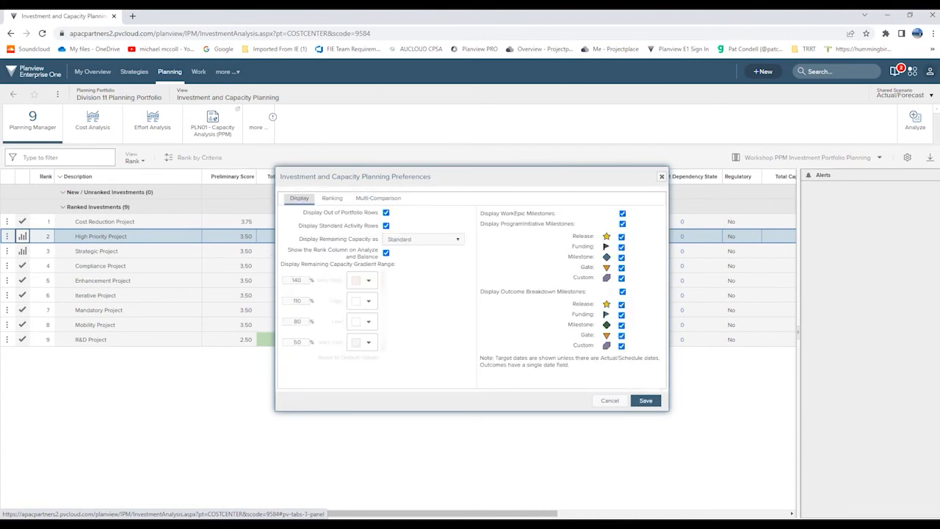
left_click(332, 198)
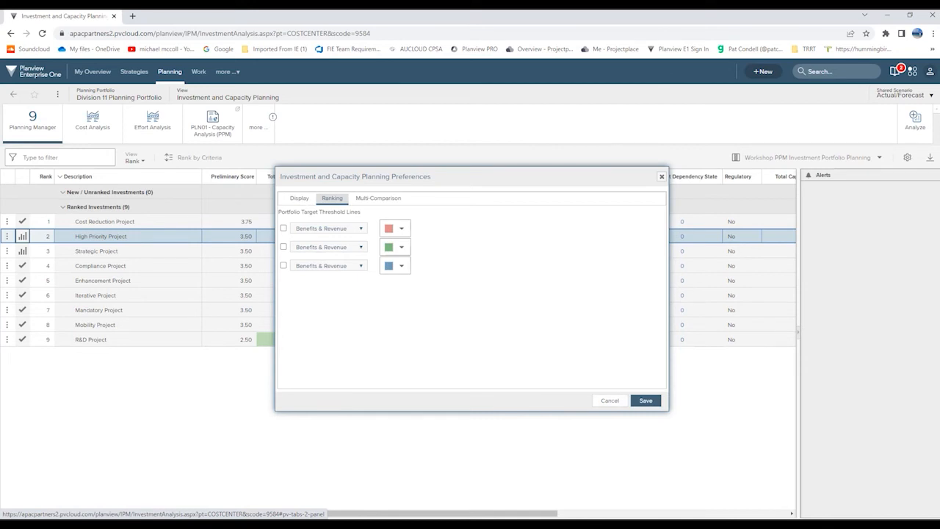
left_click(662, 176)
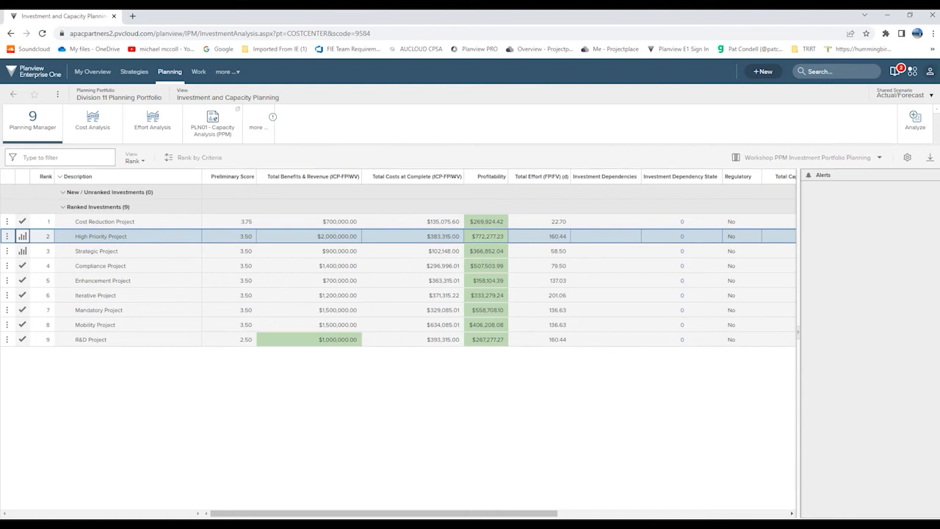
Step: Remove the R&D, Strategic, Cost Reduction and High Priority projects from the ranking, returning them to the unranked investments
left_click(134, 160)
left_click(7, 340)
left_click(32, 382)
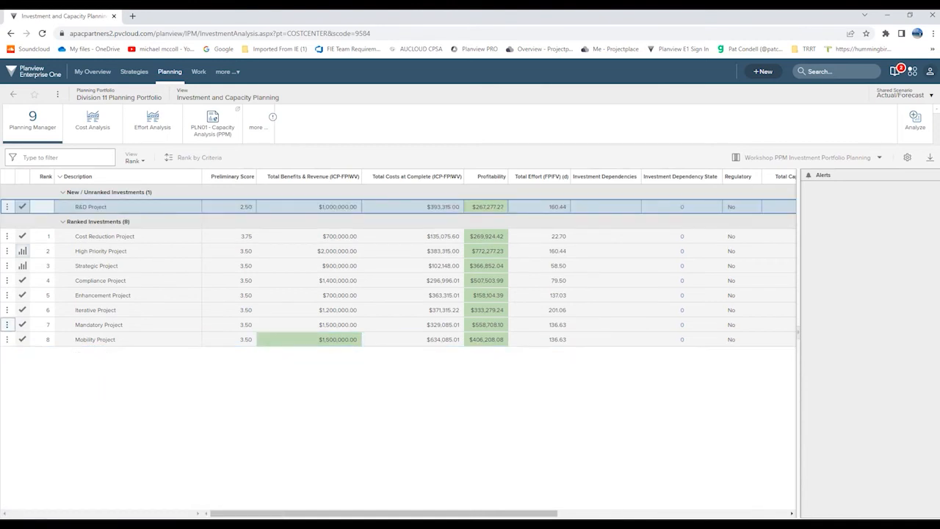
left_click(7, 324)
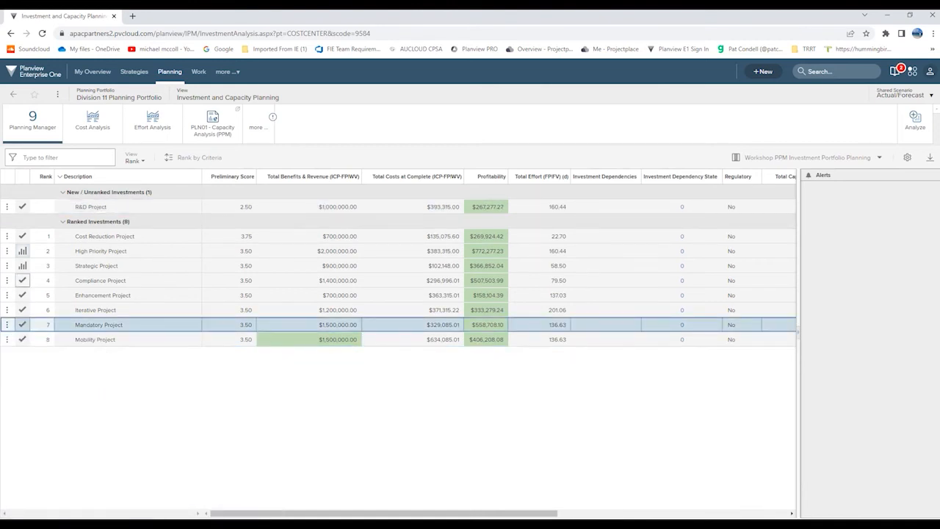
left_click(7, 266)
left_click(32, 308)
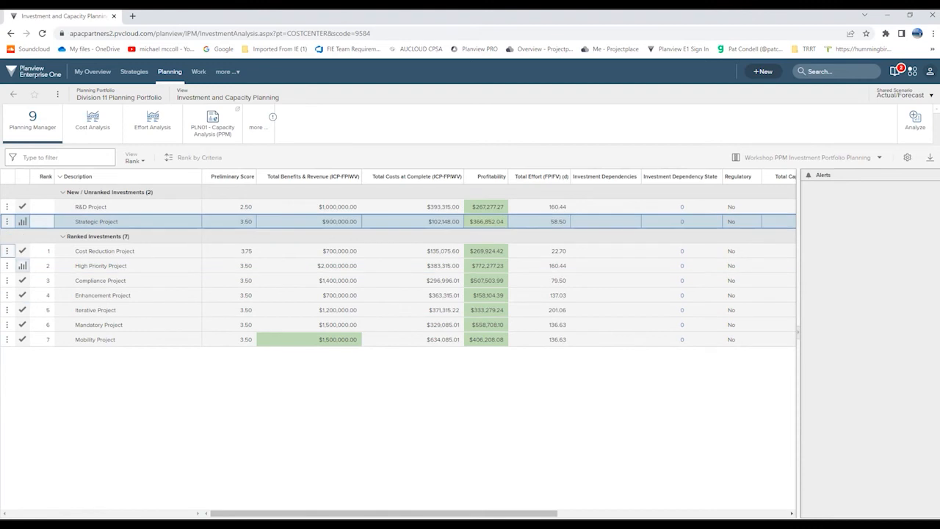
left_click(7, 250)
left_click(31, 292)
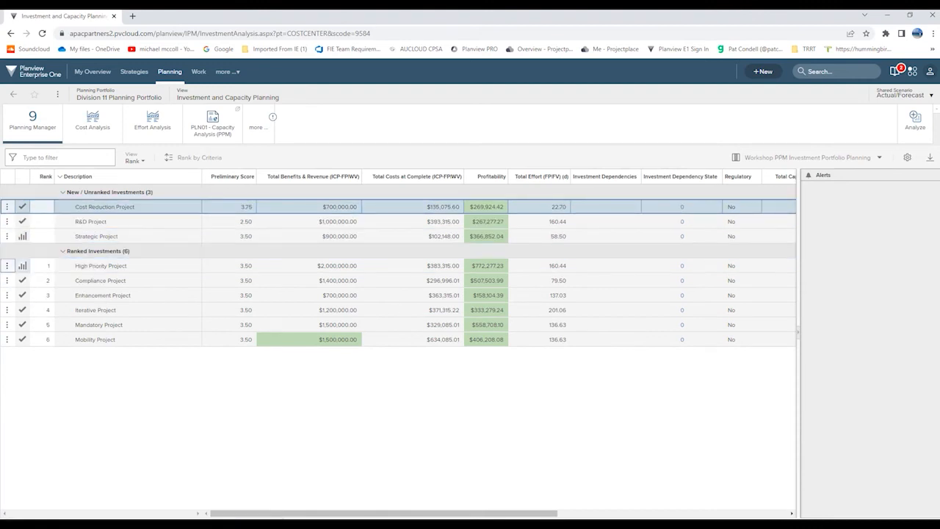
left_click(7, 236)
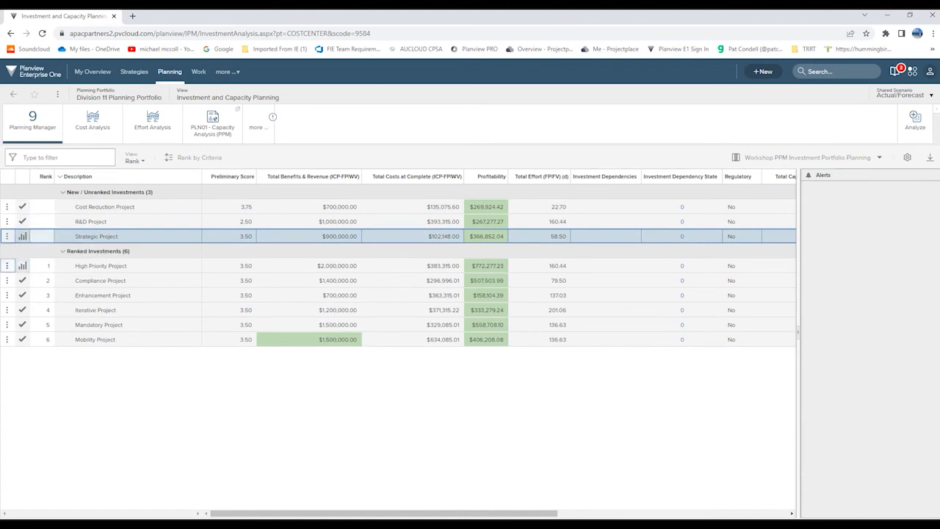
left_click(7, 266)
left_click(32, 307)
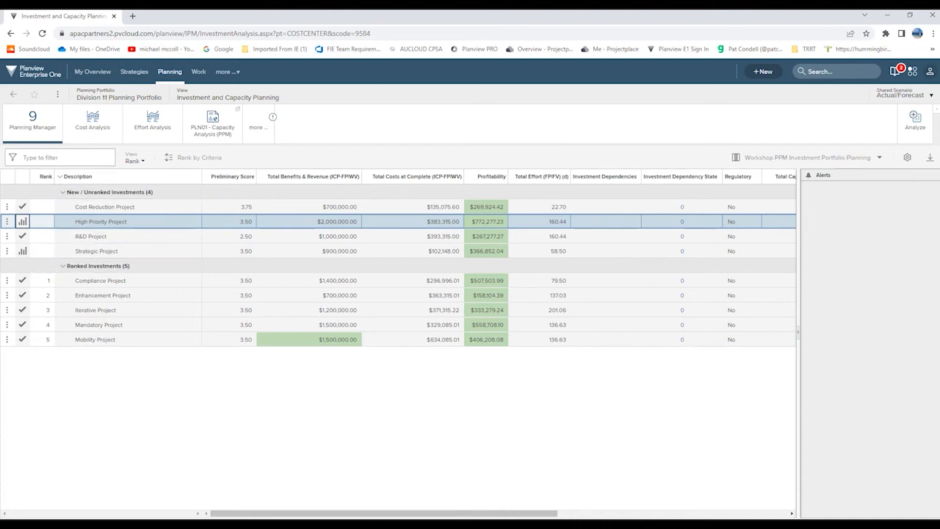
Step: Rank the investments again, unranked ones included, with Preliminary Score in descending order as the criterion
left_click(133, 160)
left_click(198, 158)
left_click(357, 290)
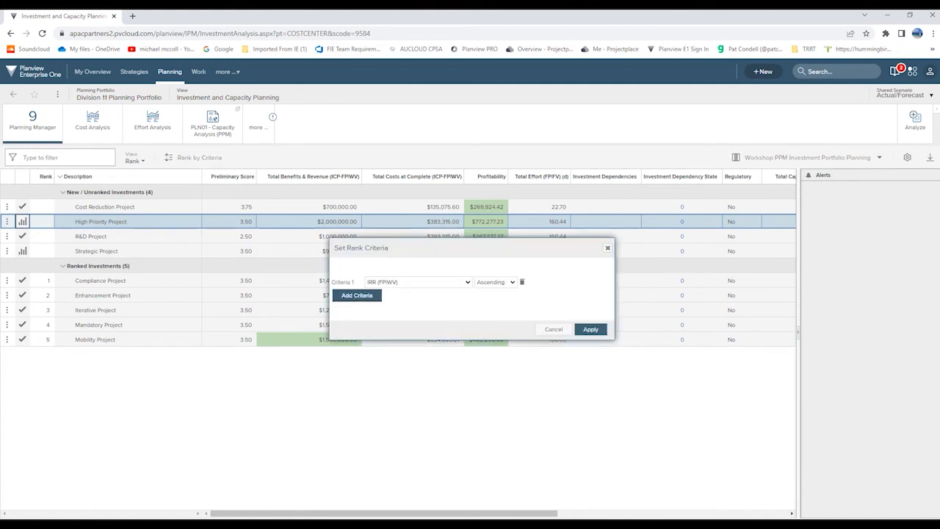
left_click(419, 282)
left_click(397, 299)
left_click(496, 282)
left_click(491, 297)
left_click(590, 329)
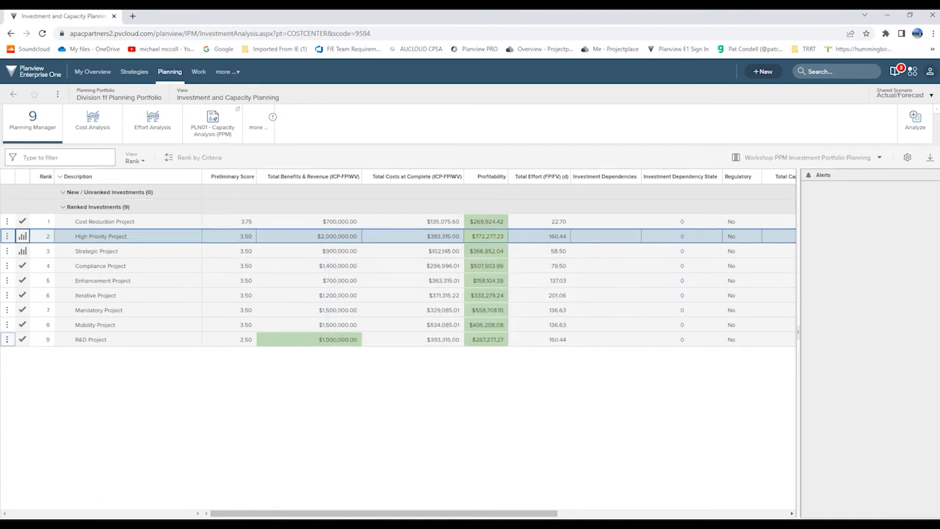
Step: Move the R&D Project up to rank 6, directly below the Enhancement Project
left_click(8, 339)
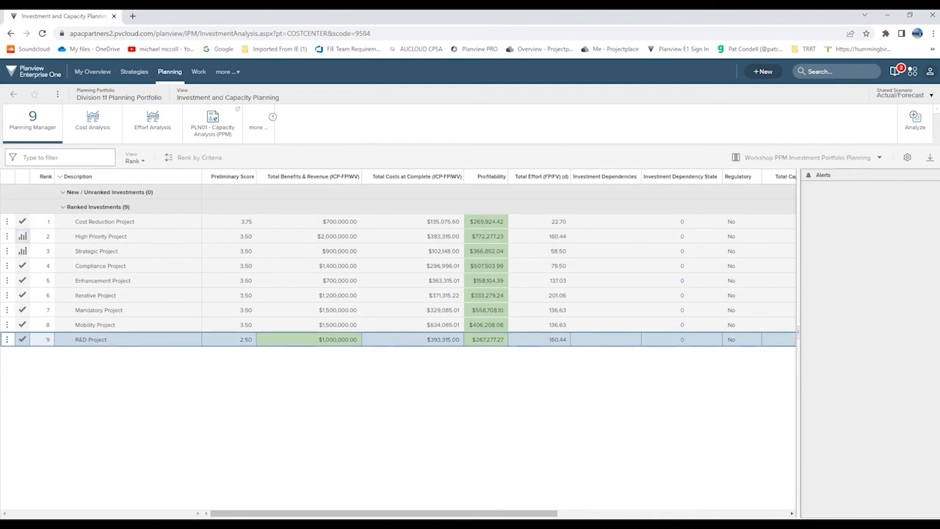
mouse_move(8, 340)
left_mouse_down()
mouse_move(9, 305)
mouse_move(11, 344)
left_mouse_up()
left_click_drag(6, 339, 20, 304)
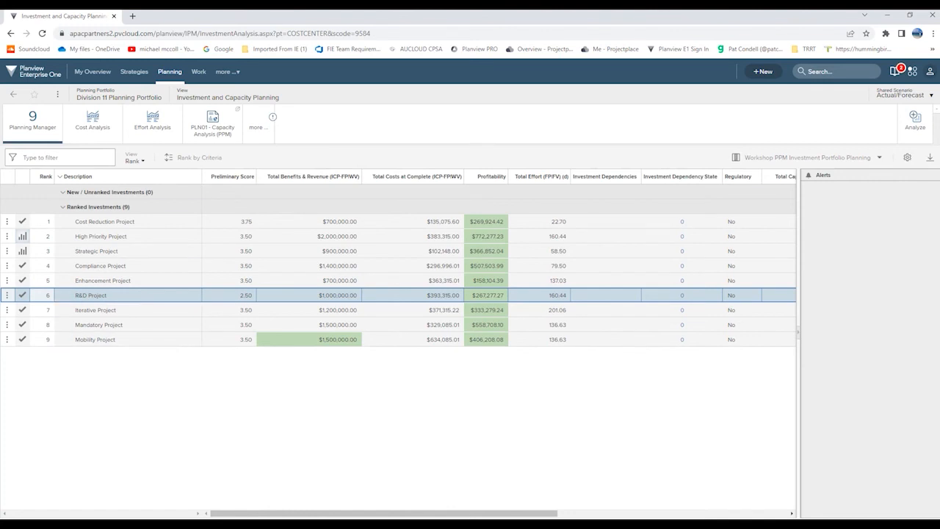
Step: Switch to the Analyze view, collapse the alerts, and show the investments' monthly timeline from December 2022 to June 2023
left_click(134, 160)
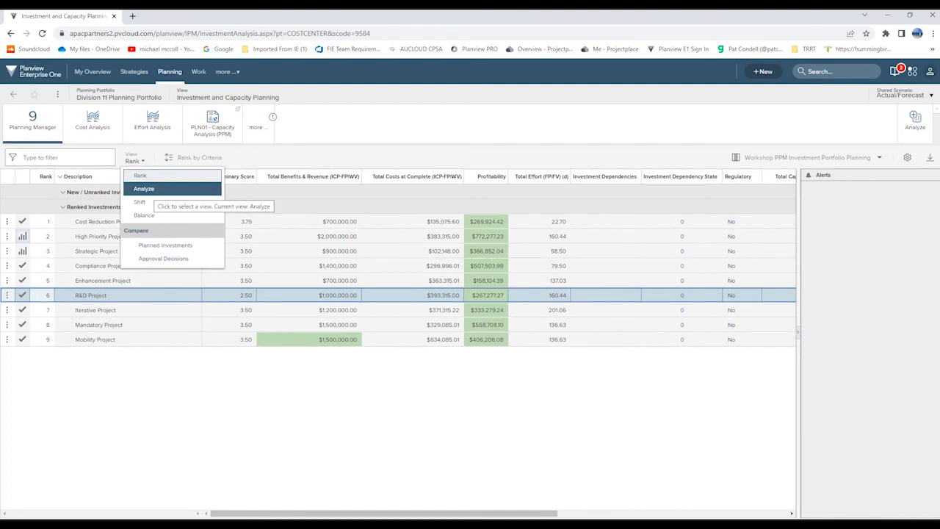
left_click(151, 189)
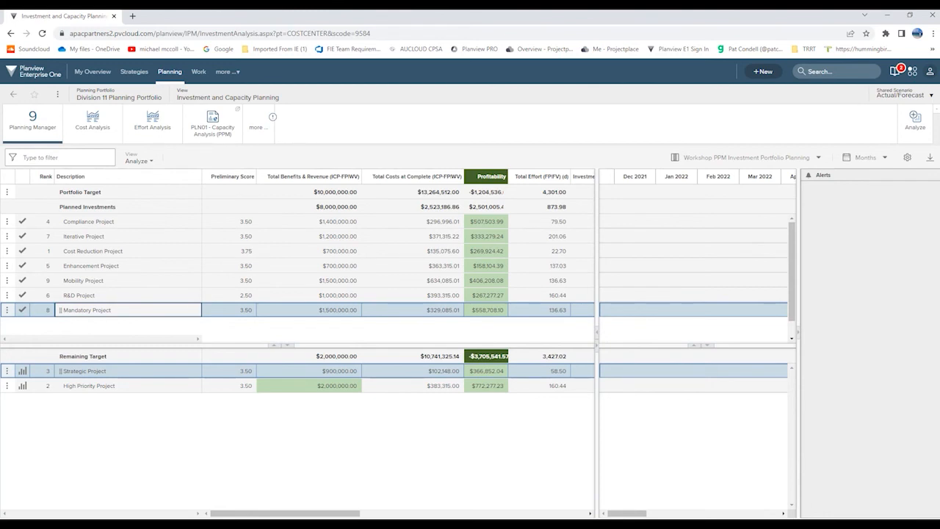
left_click(799, 332)
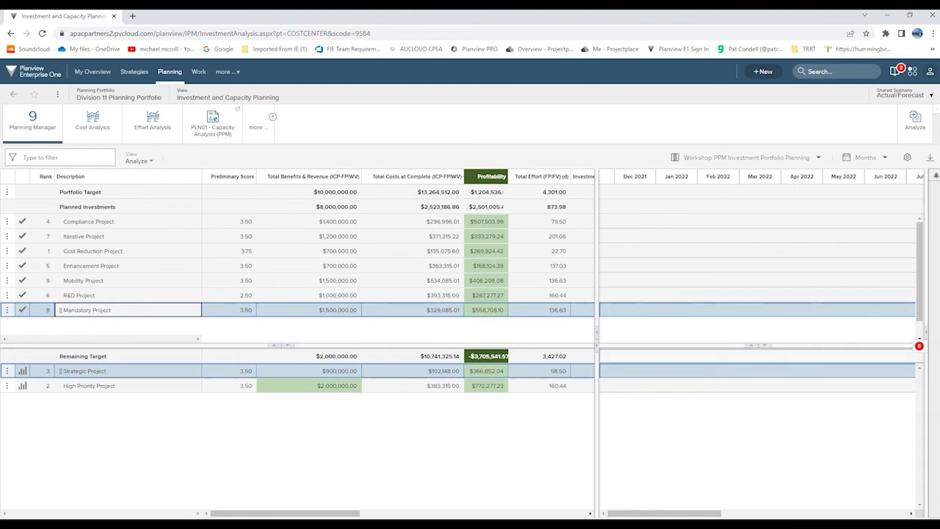
left_click_drag(665, 513, 849, 513)
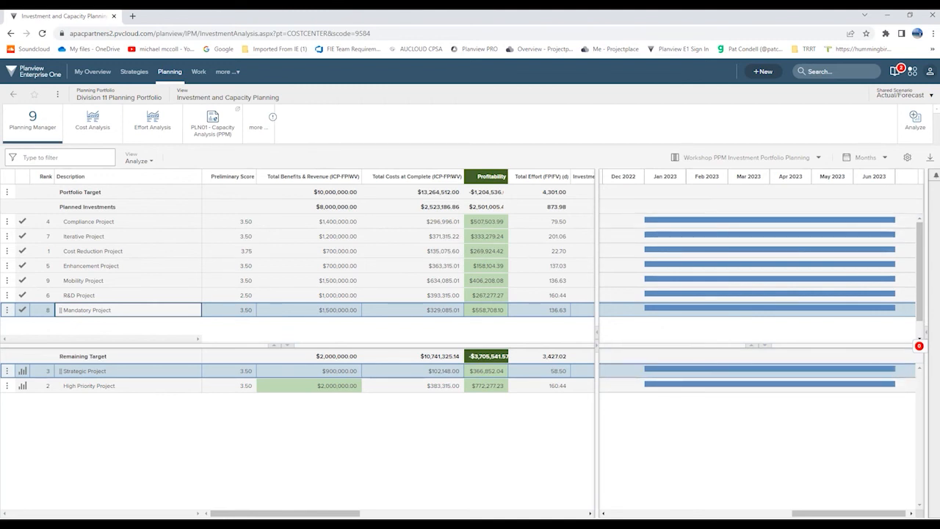
left_click(866, 158)
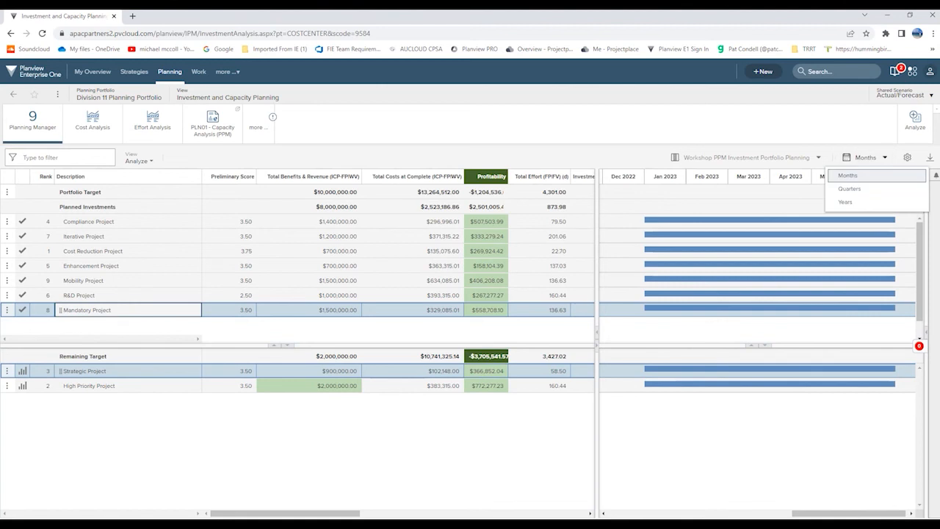
left_click(848, 176)
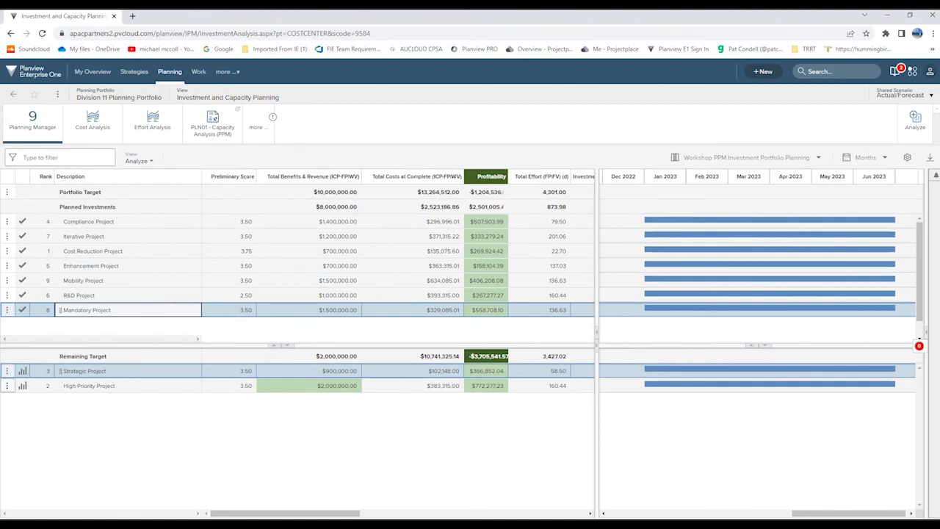
Step: Add the High Priority Project and the Strategic Project to the planned investments
left_click_drag(17, 386, 10, 323)
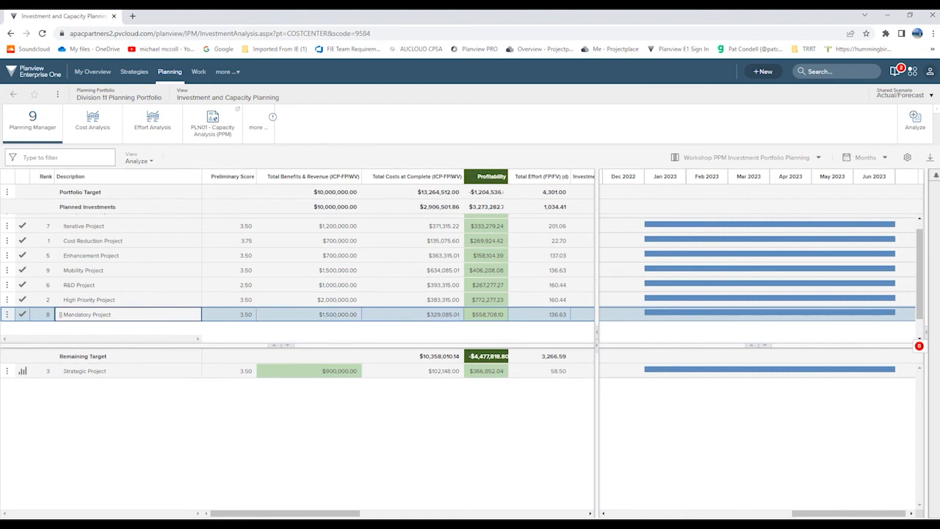
left_click_drag(18, 371, 19, 323)
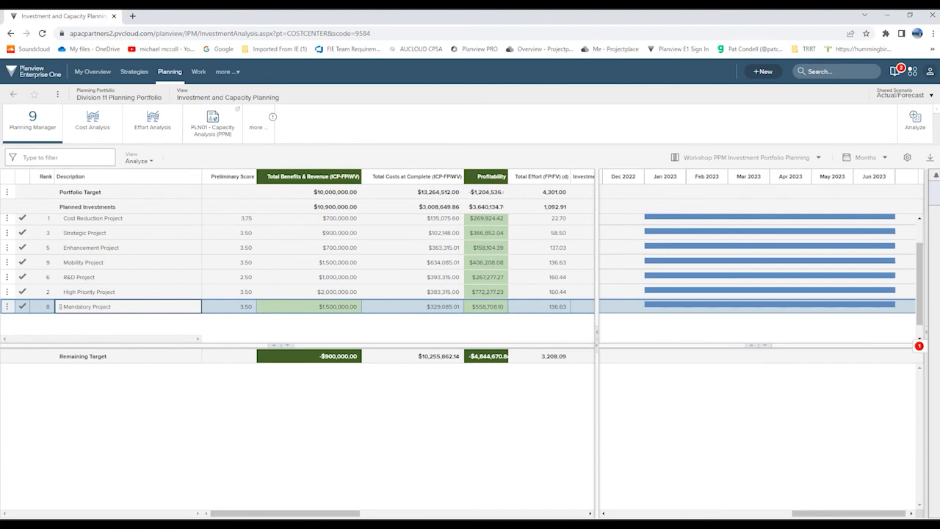
Step: Expand the alerts and open the Resource Roles Overutilized Over Time alert in the Balance view
left_click(919, 345)
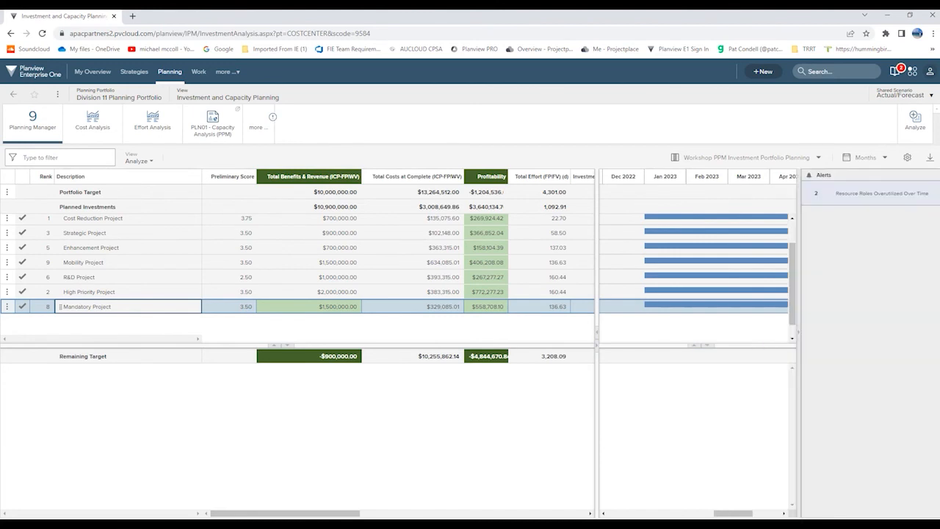
left_click(882, 194)
left_click(882, 193)
left_click(882, 193)
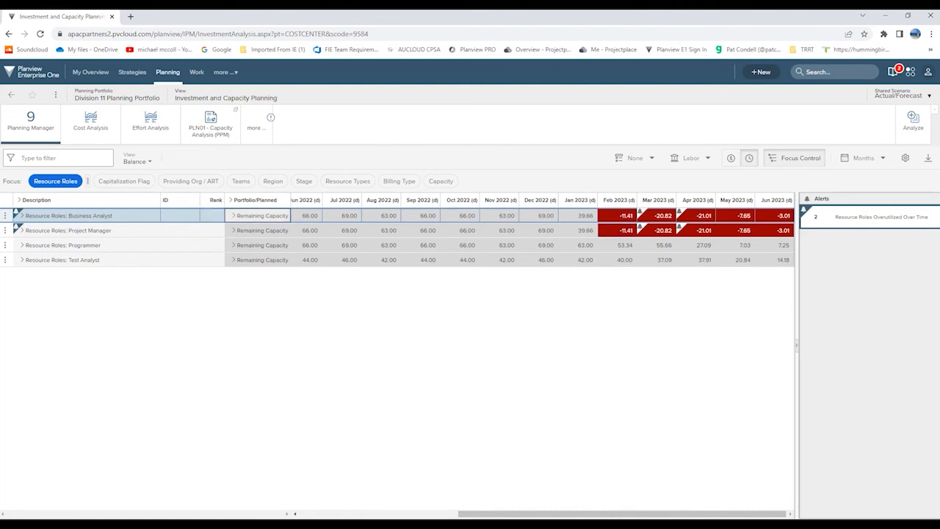
Step: Examine the Business Analyst role's capacity, portfolio demand and demand per project, and return to the Analyze view
left_click(234, 216)
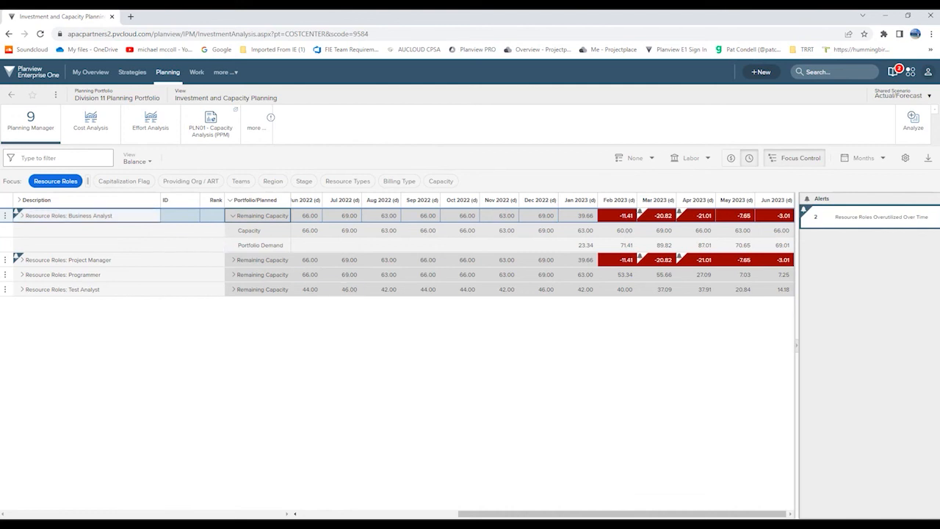
left_click(22, 216)
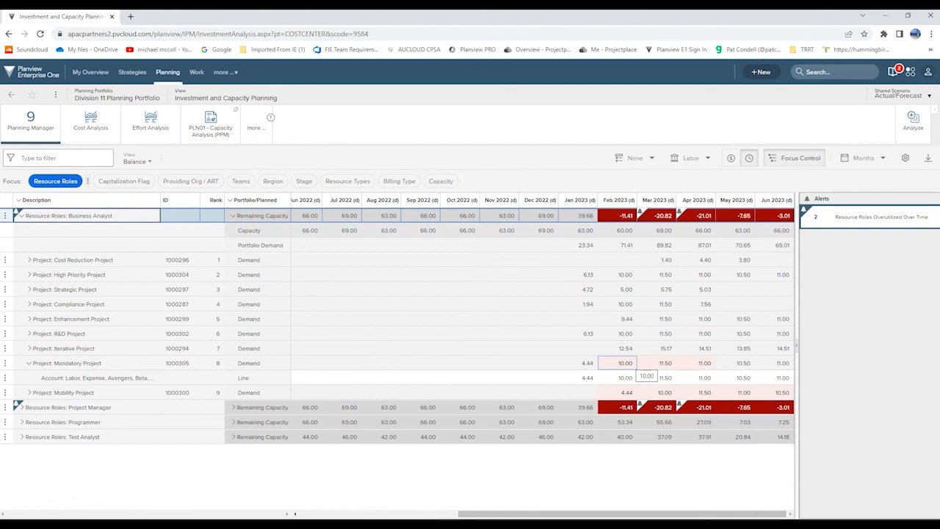
left_click(137, 161)
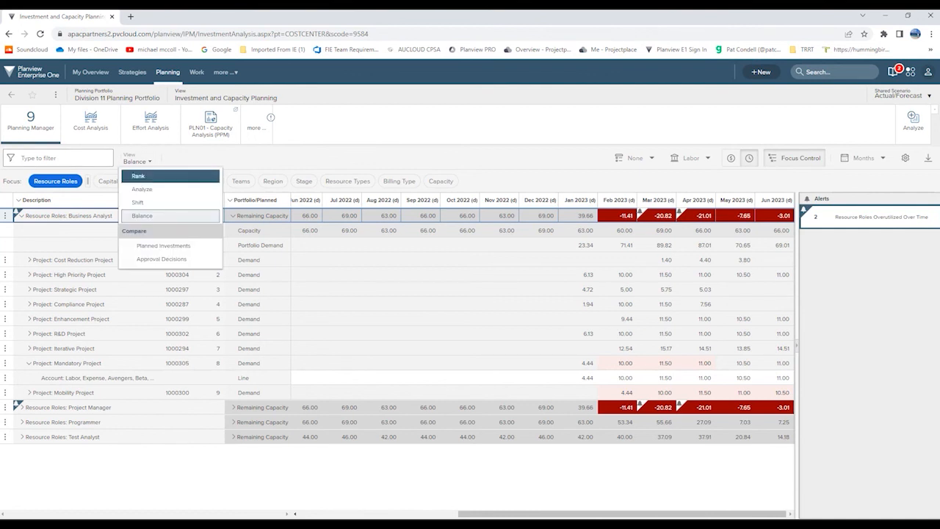
left_click(142, 189)
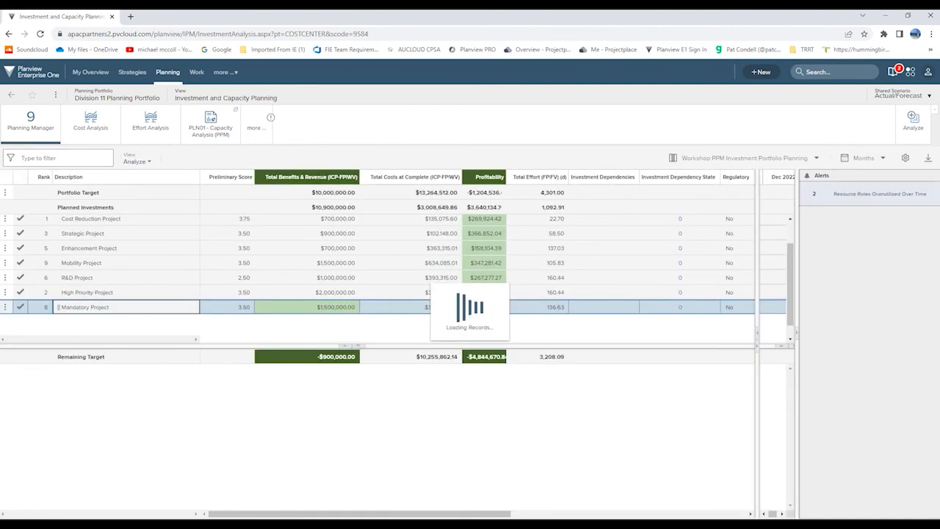
Step: Remove the Mandatory Project from the planned investments and check the resource roles' remaining capacity in the Balance view
left_click_drag(73, 307, 81, 398)
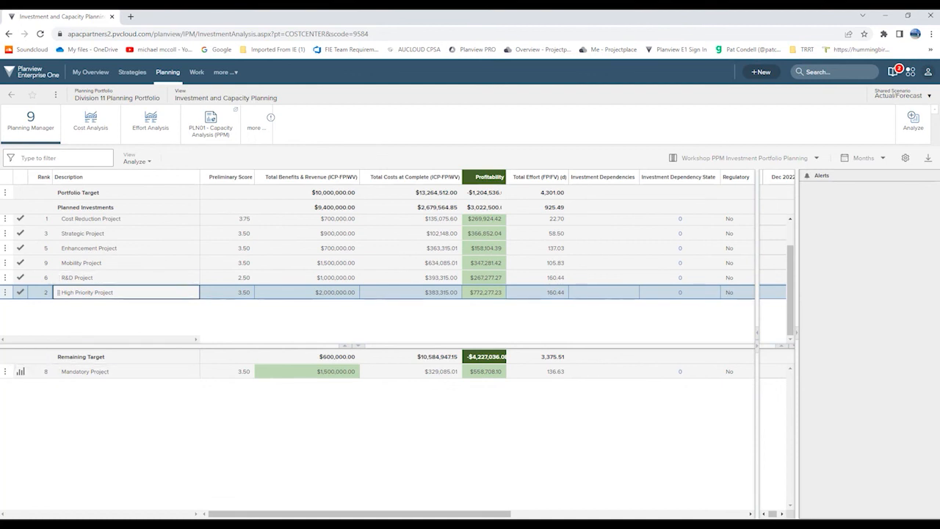
left_click(137, 161)
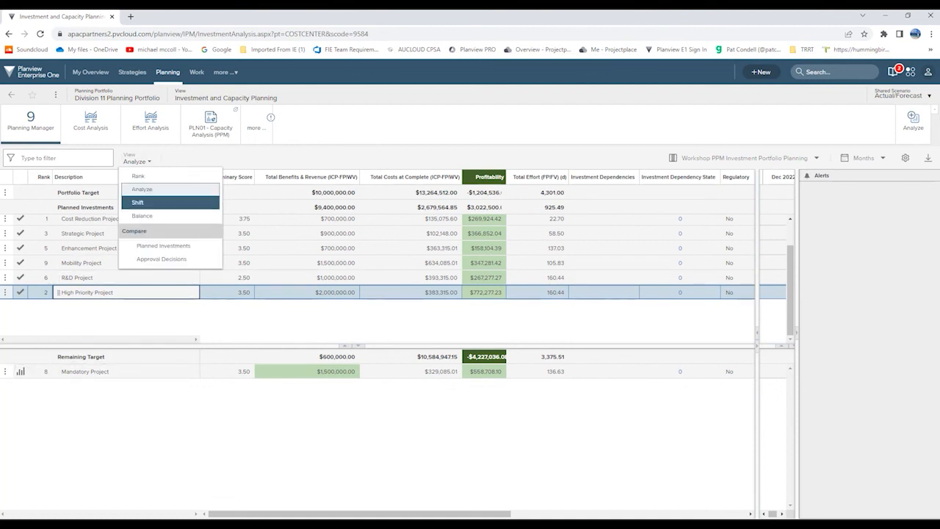
left_click(141, 216)
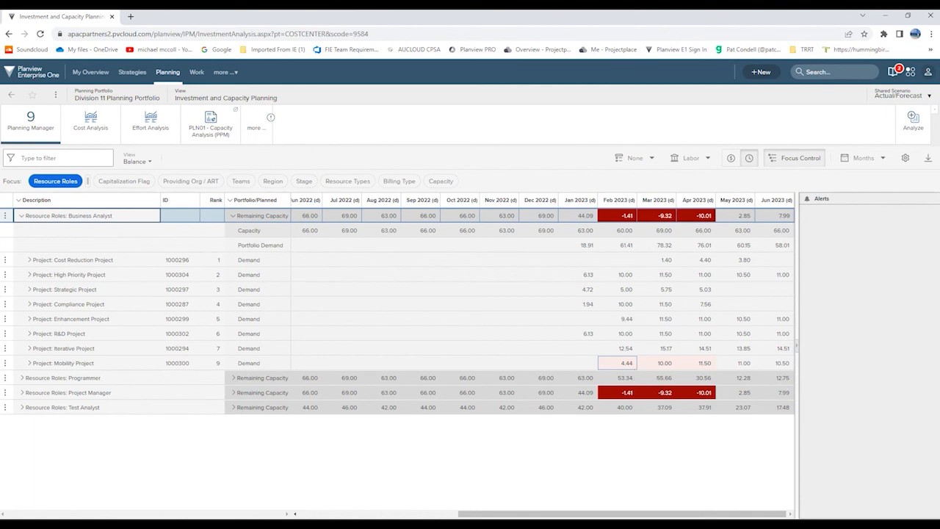
Step: Return to the Analyze view and add the Mandatory Project back to the planned investments
left_click(137, 161)
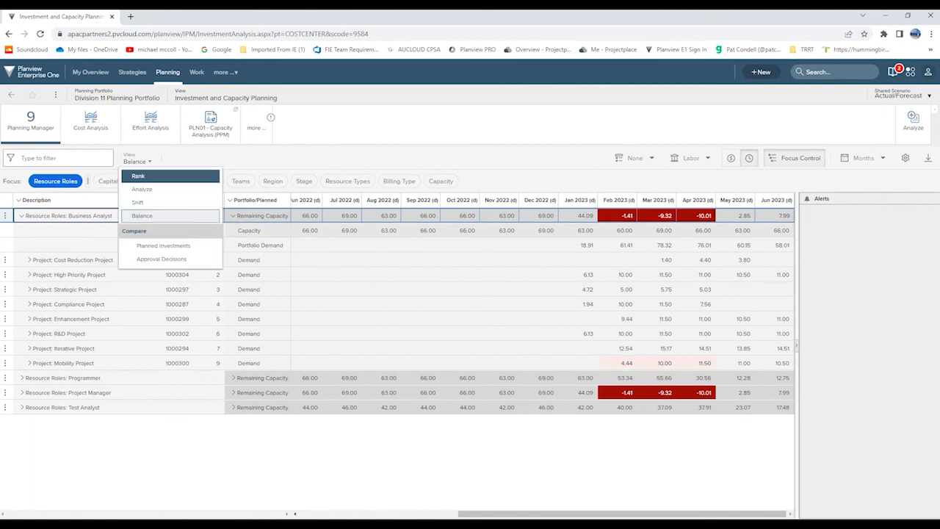
left_click(138, 176)
left_click(133, 161)
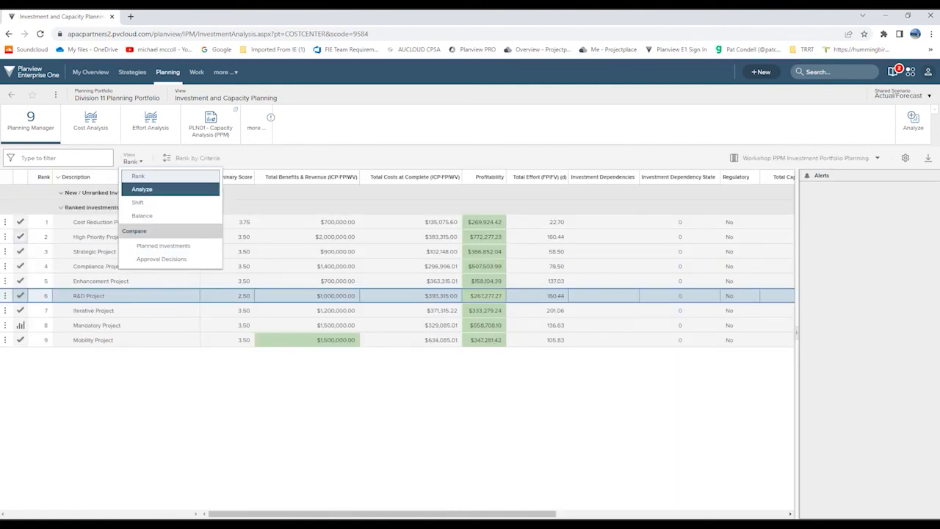
left_click(136, 189)
left_click_drag(84, 371, 110, 309)
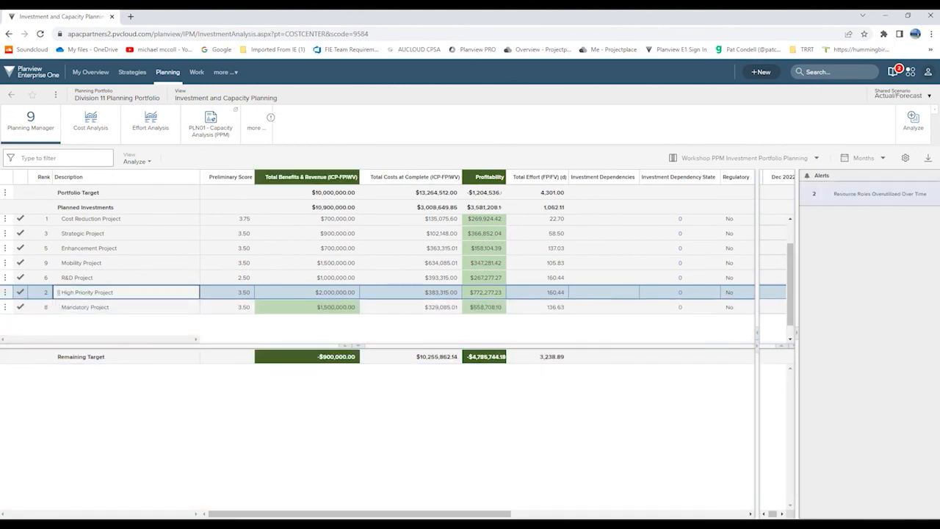
Step: In the Balance view, inspect the Mandatory Project's labor account line and its line options under the Business Analyst role
left_click(136, 161)
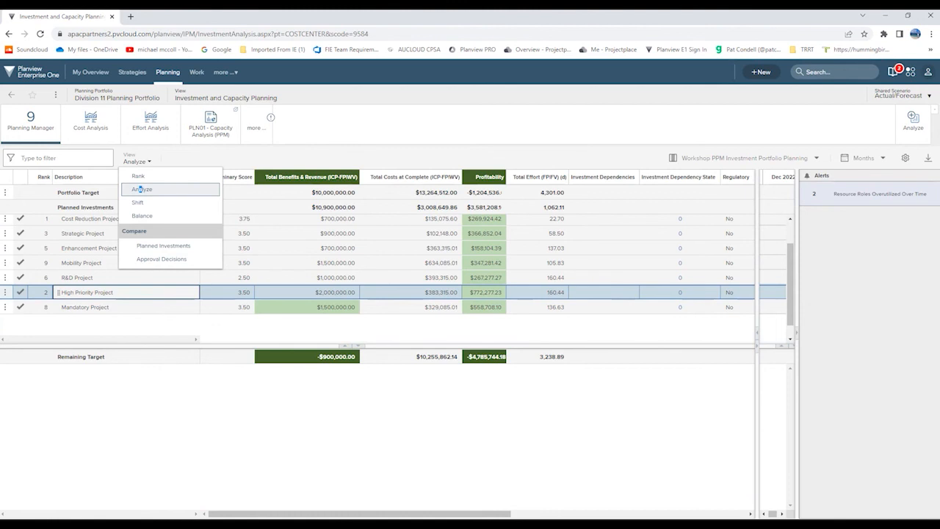
left_click(142, 215)
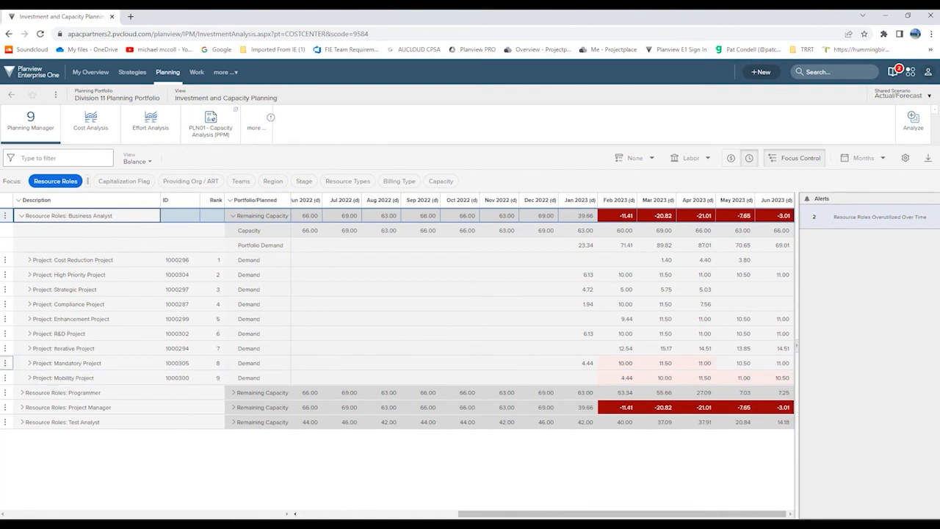
left_click(5, 363)
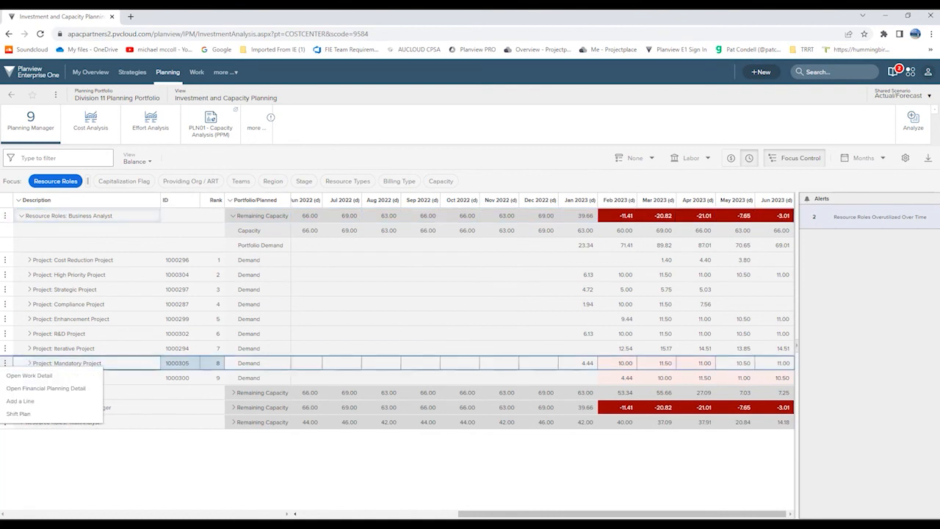
left_click(20, 401)
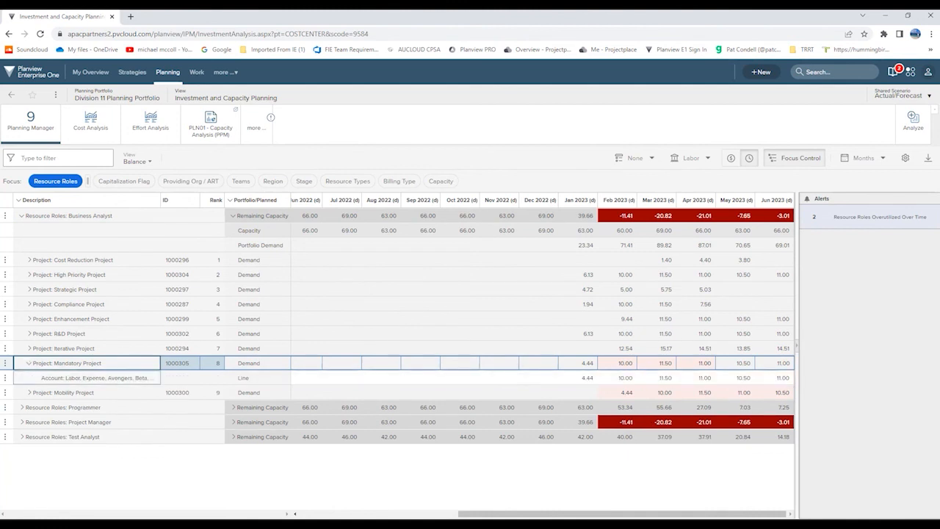
left_click(5, 377)
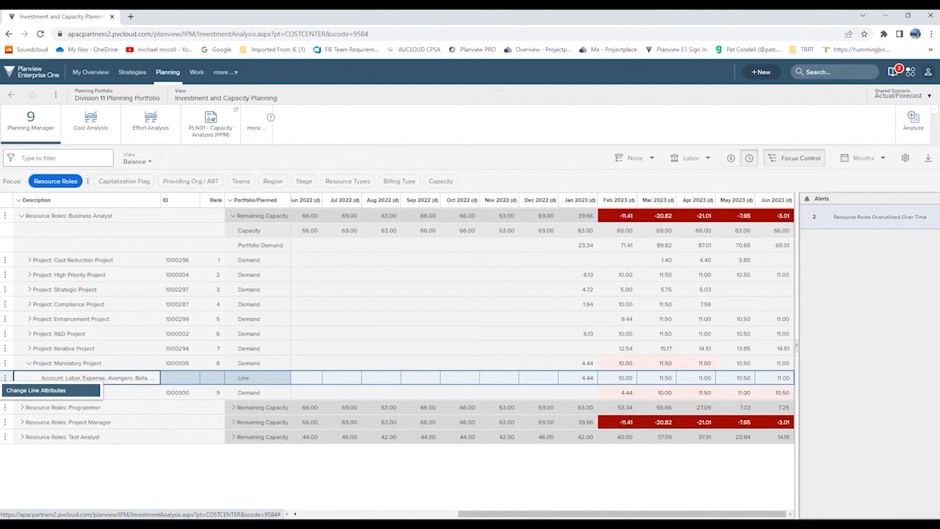
left_click(29, 363)
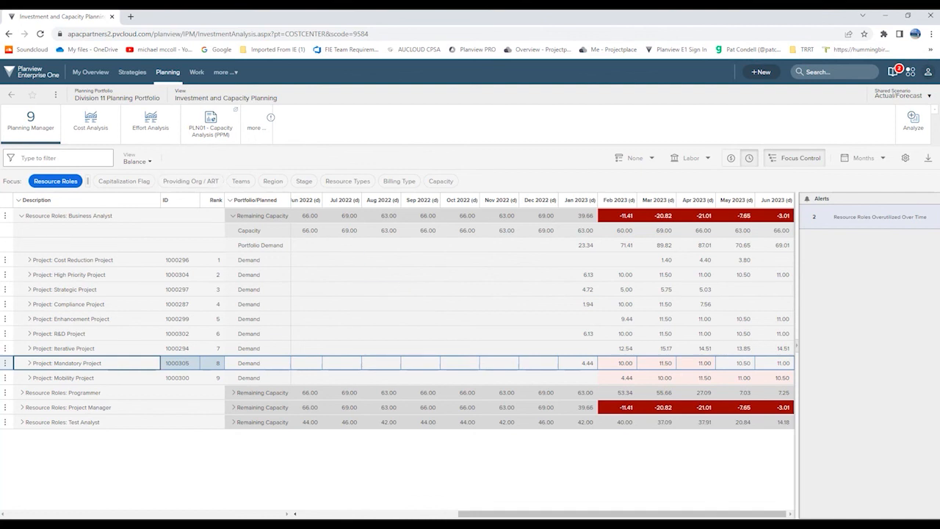
Step: Open the Shift view and examine the Business Analyst role's capacity and Mandatory Project demand for February and March 2023
left_click(137, 160)
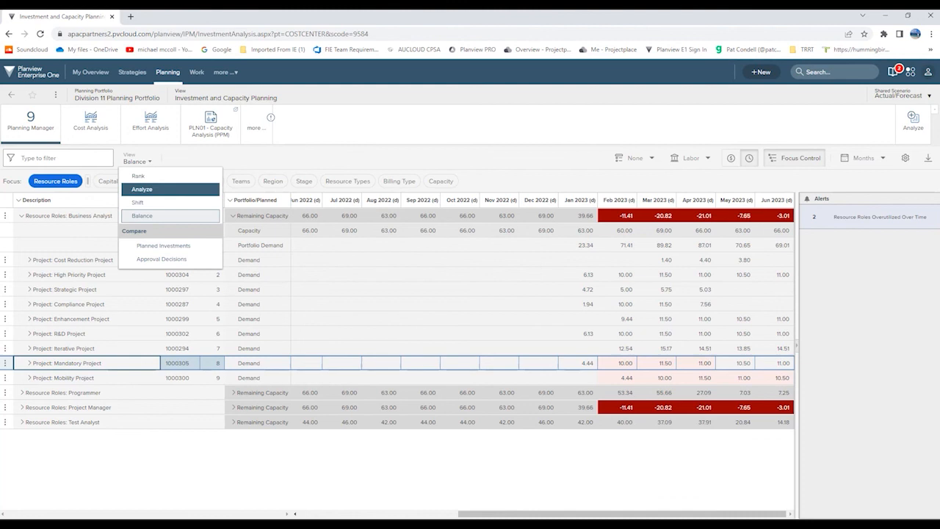
left_click(137, 202)
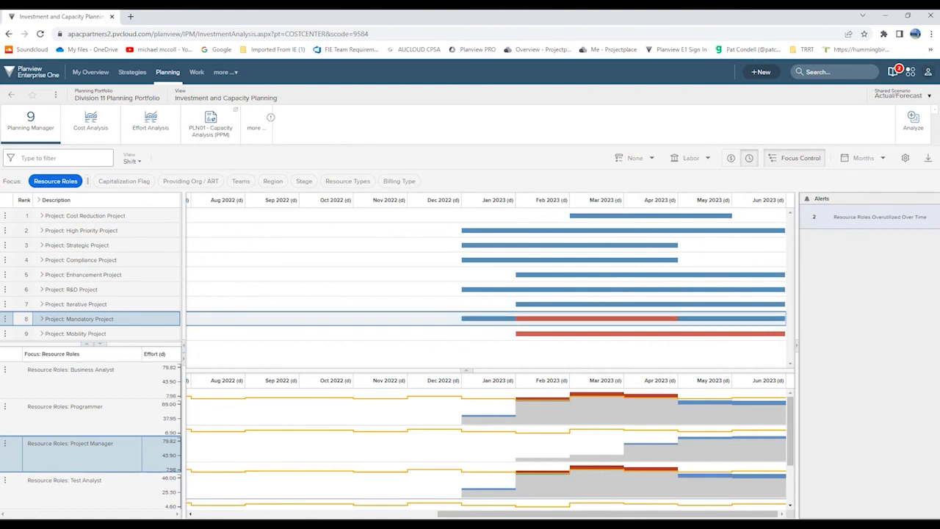
mouse_move(96, 343)
left_mouse_down()
mouse_move(96, 368)
mouse_move(95, 345)
left_mouse_up()
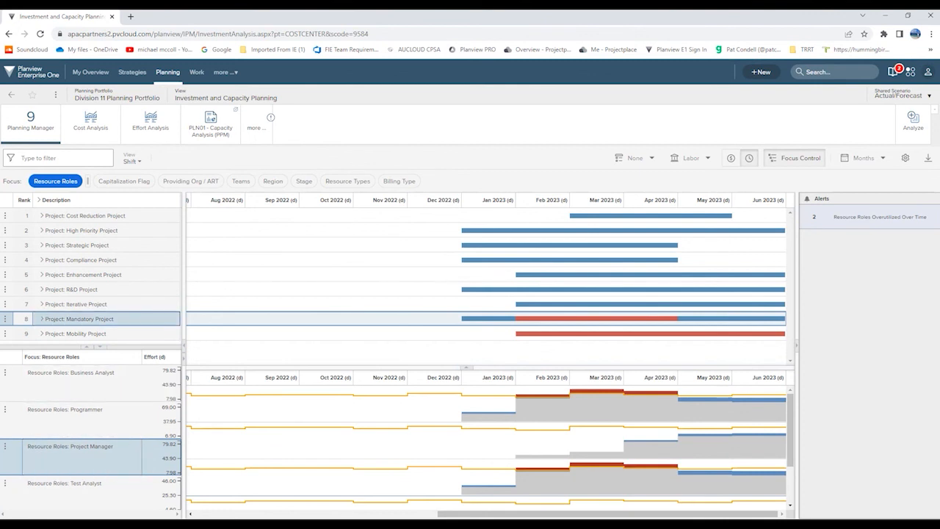
mouse_move(416, 393)
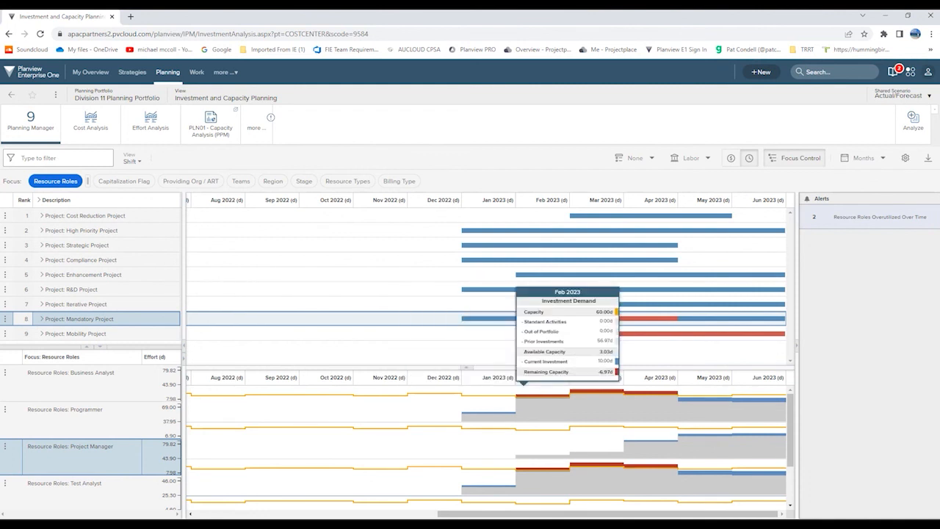
mouse_move(595, 392)
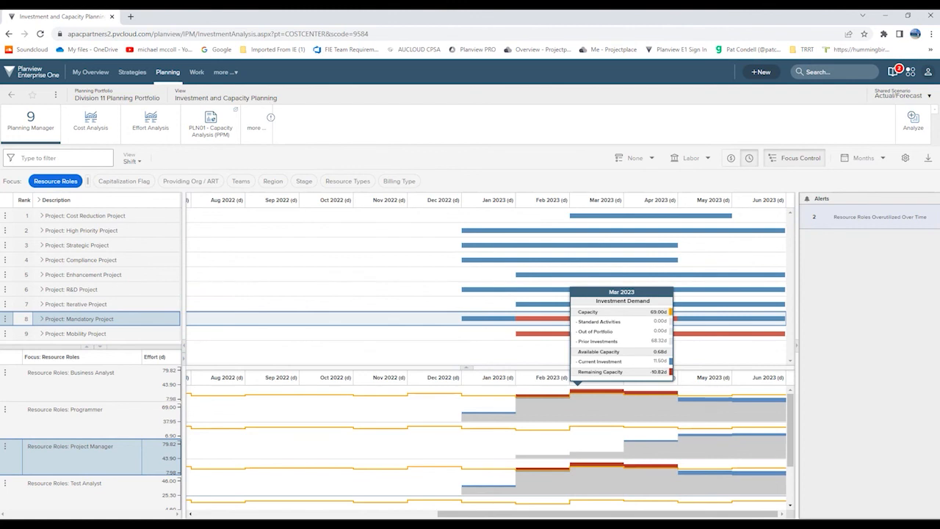
left_click(81, 375)
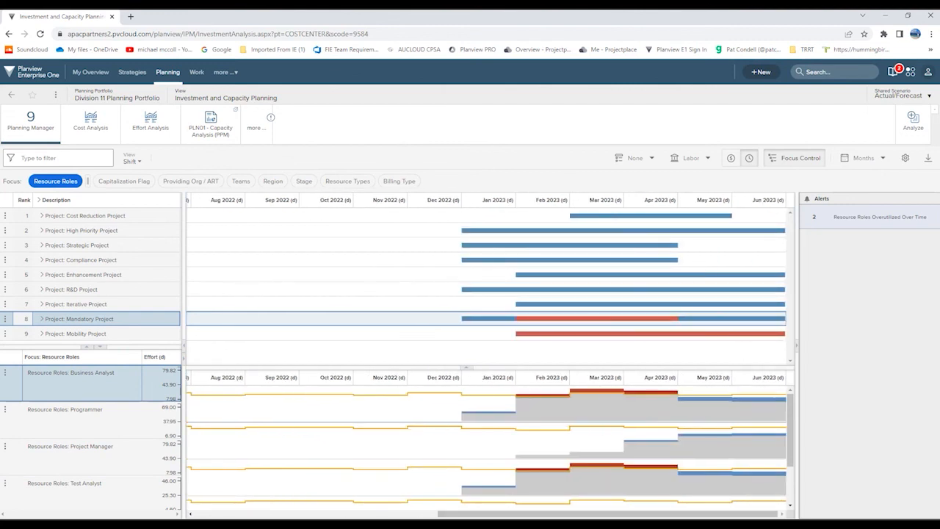
mouse_move(578, 392)
mouse_move(523, 390)
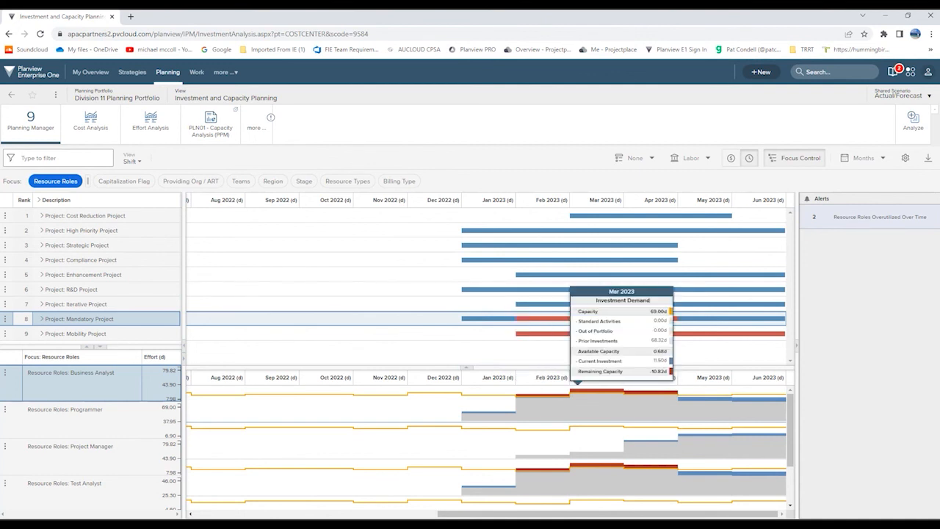
Step: Shift the Mandatory Project and the Mobility Project to start in May 2023 and check the role capacity in the Balance view
left_click(588, 318)
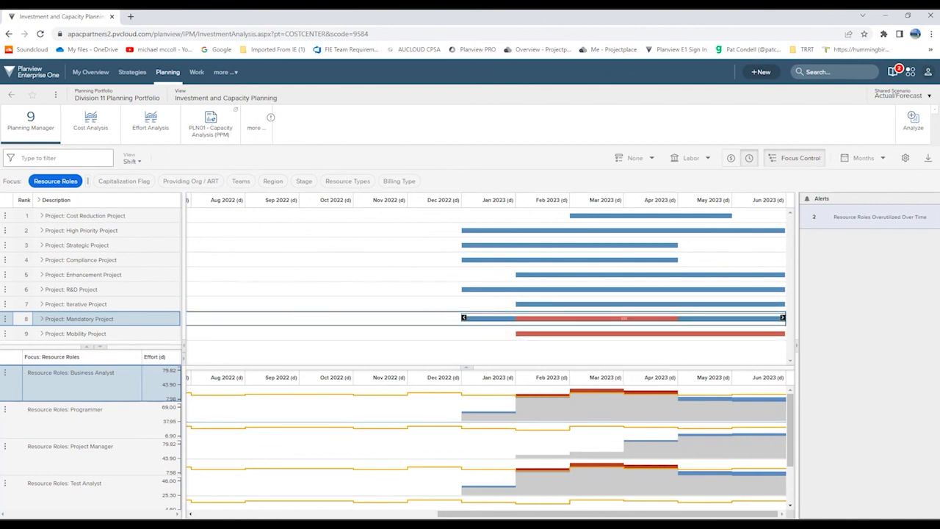
left_click_drag(624, 317, 712, 317)
left_click_drag(552, 317, 641, 317)
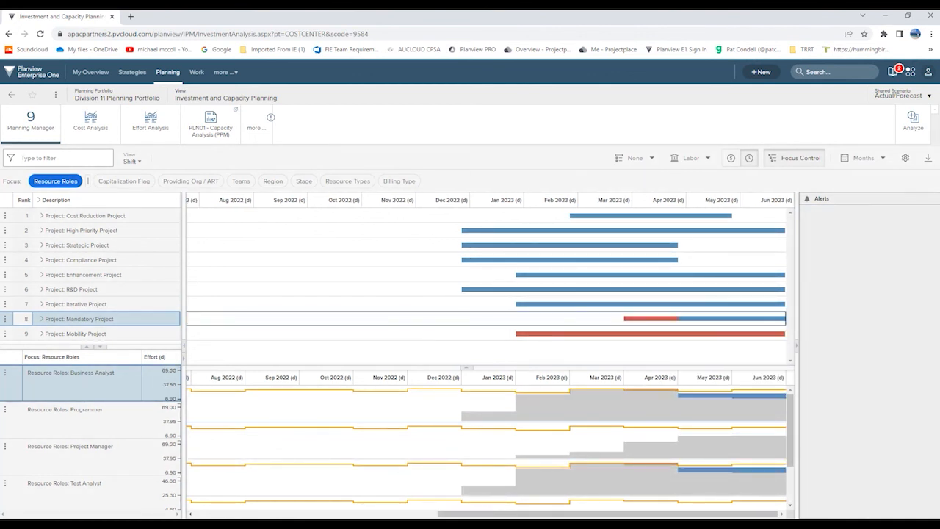
left_click_drag(705, 319, 765, 319)
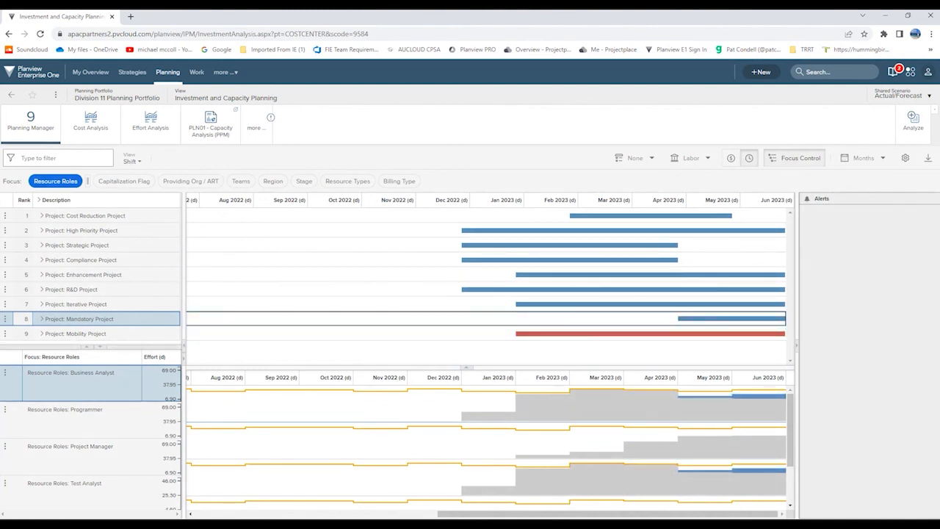
left_click_drag(518, 332, 689, 333)
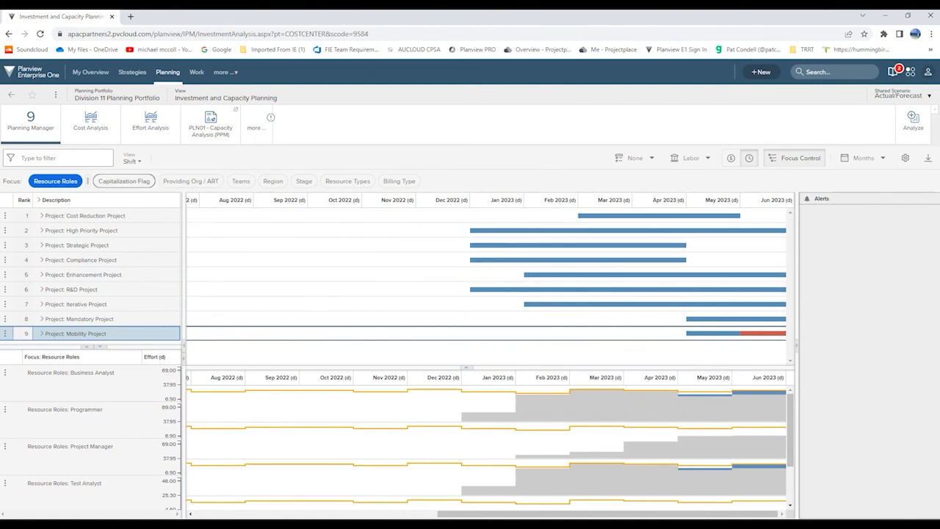
left_click(130, 161)
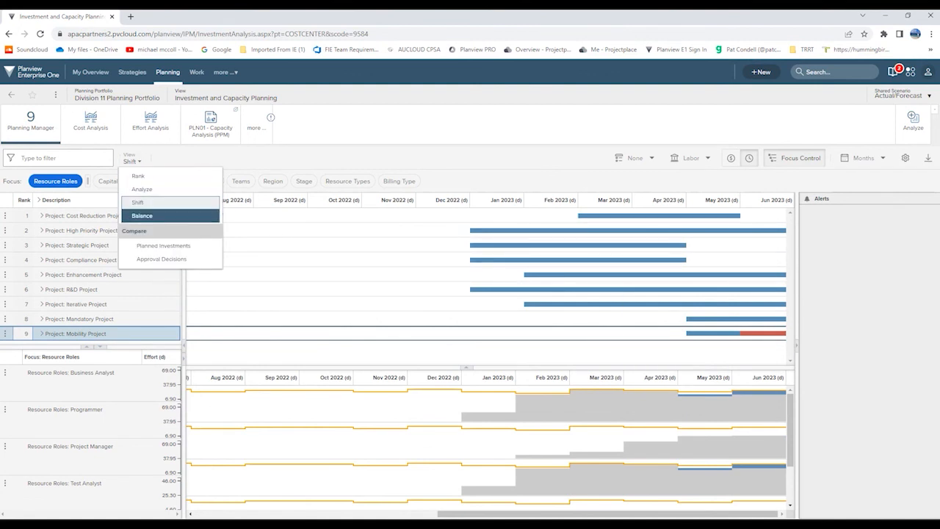
left_click(142, 215)
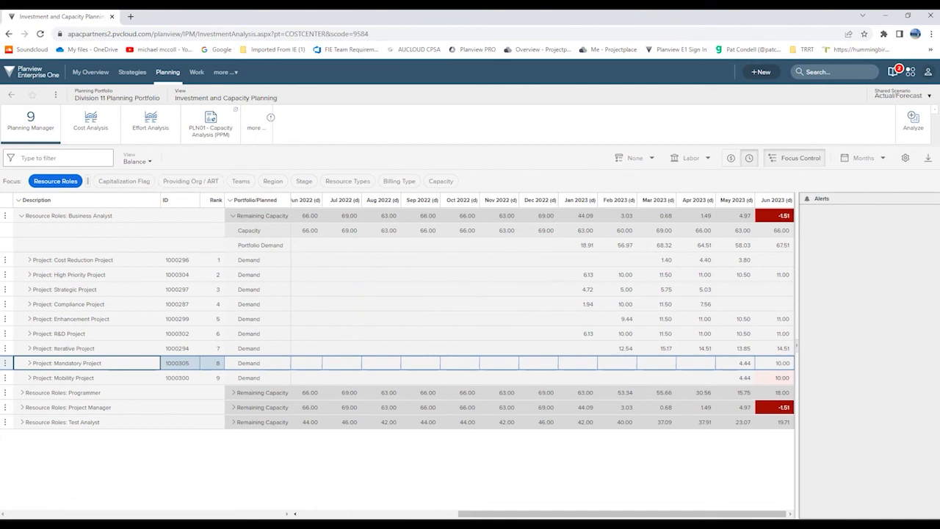
Step: Return to the Shift view and move the Mandatory Project and the Mobility Project back to start in February 2023
left_click(137, 161)
left_click(138, 202)
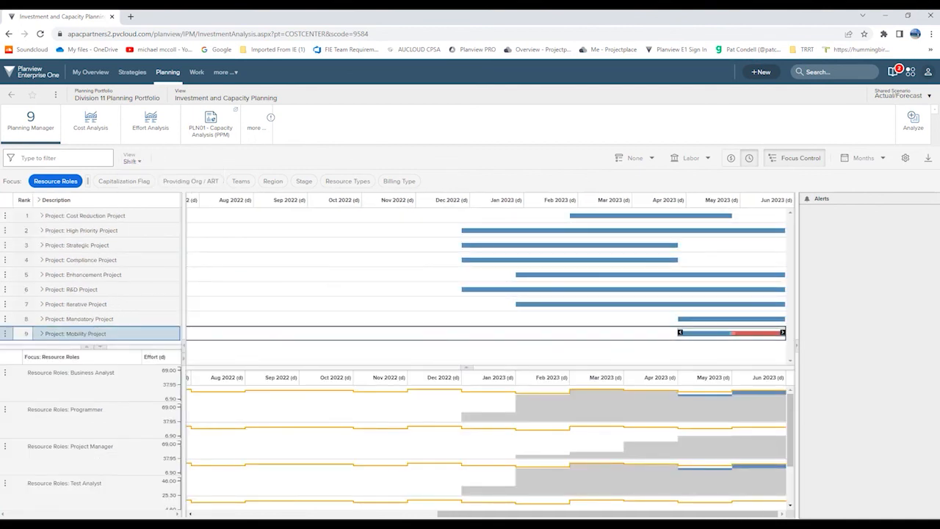
left_click_drag(731, 318, 577, 318)
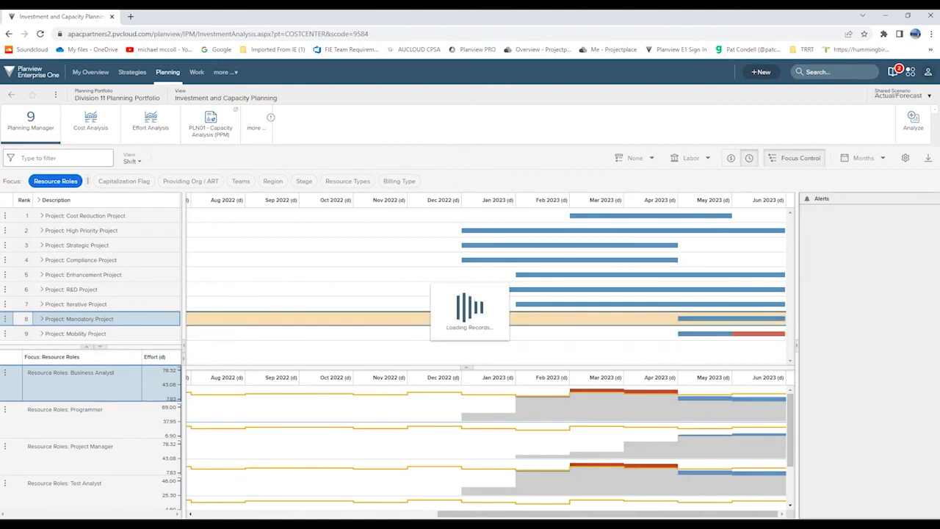
left_click_drag(732, 333, 577, 332)
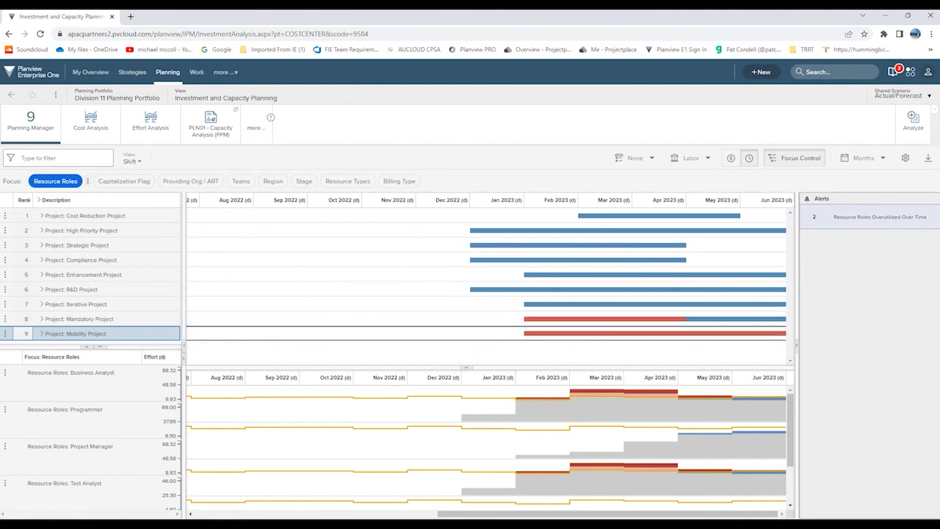
Step: Adjust only the Mandatory Project's start on the timeline to May 2023, to January 2023, and to May 2023 again
left_click_drag(526, 318, 707, 318)
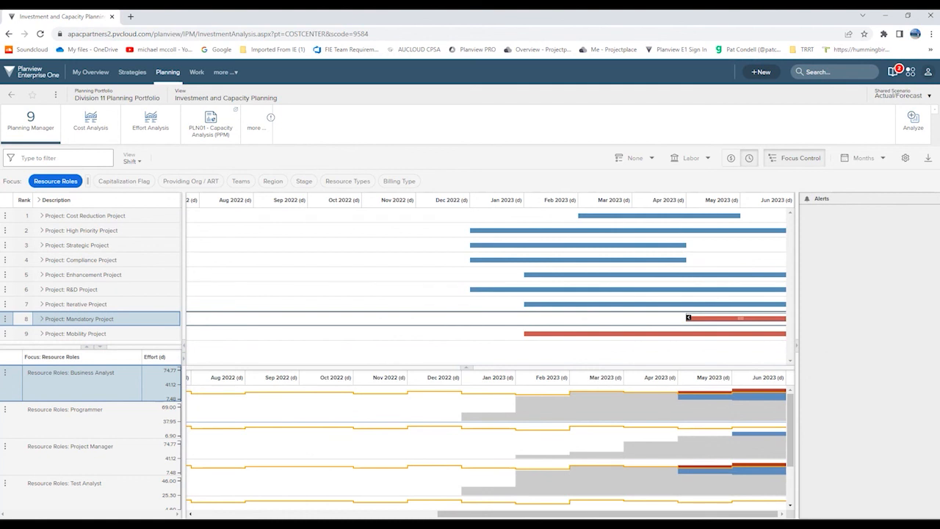
left_click_drag(688, 318, 470, 318)
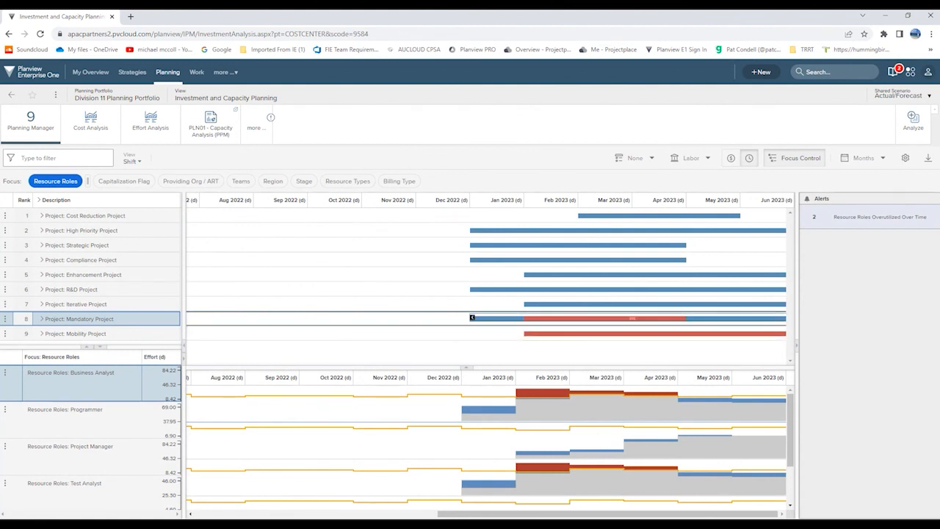
left_click_drag(473, 317, 676, 318)
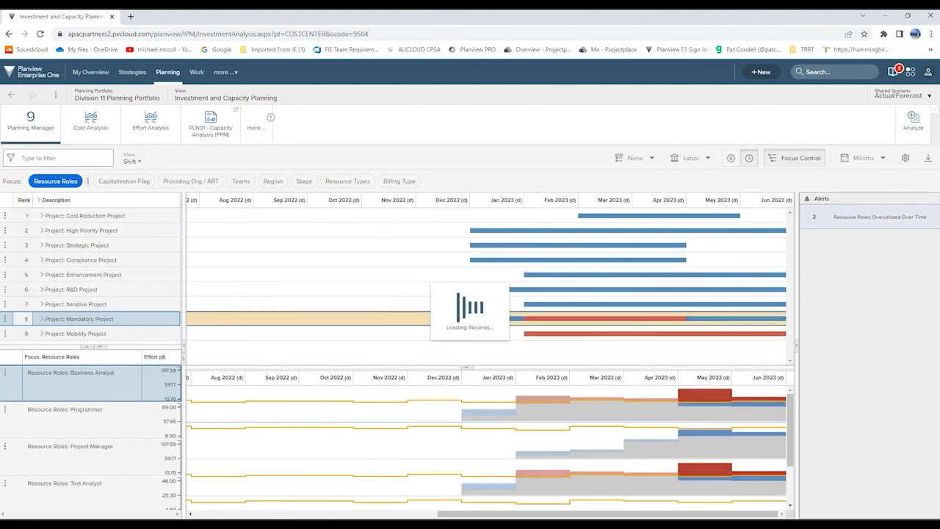